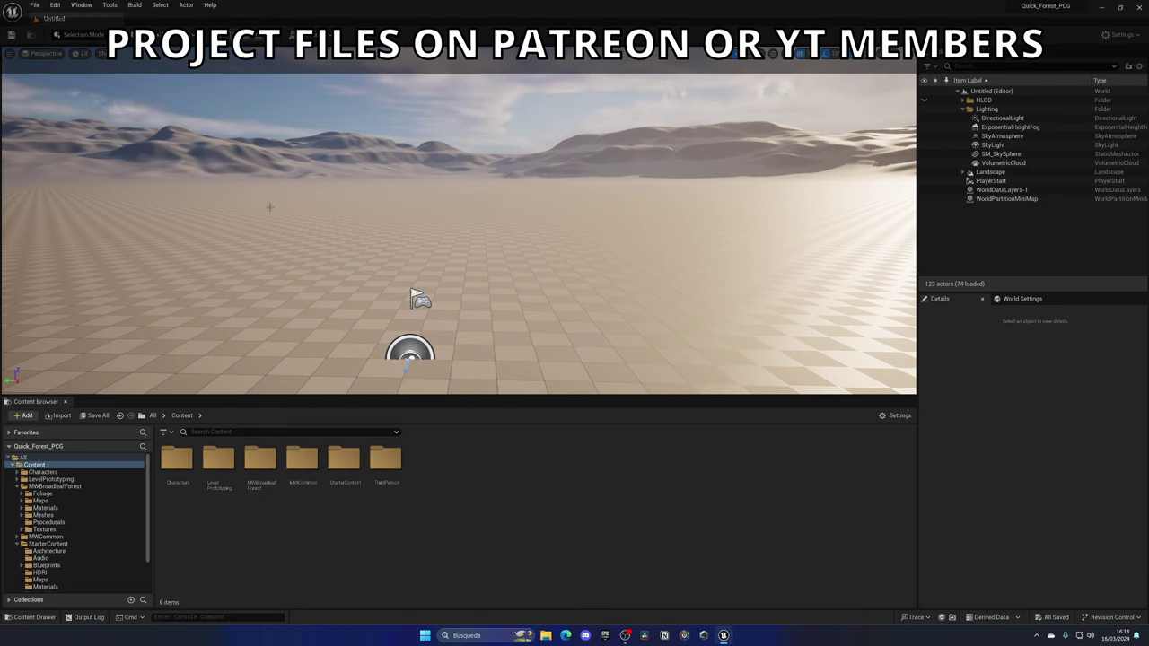
# Enable the Procedural Content Generation Framework (PCG) plugin, restart the editor and close the plugin list.
pyautogui.click(55, 5)
pyautogui.click(80, 144)
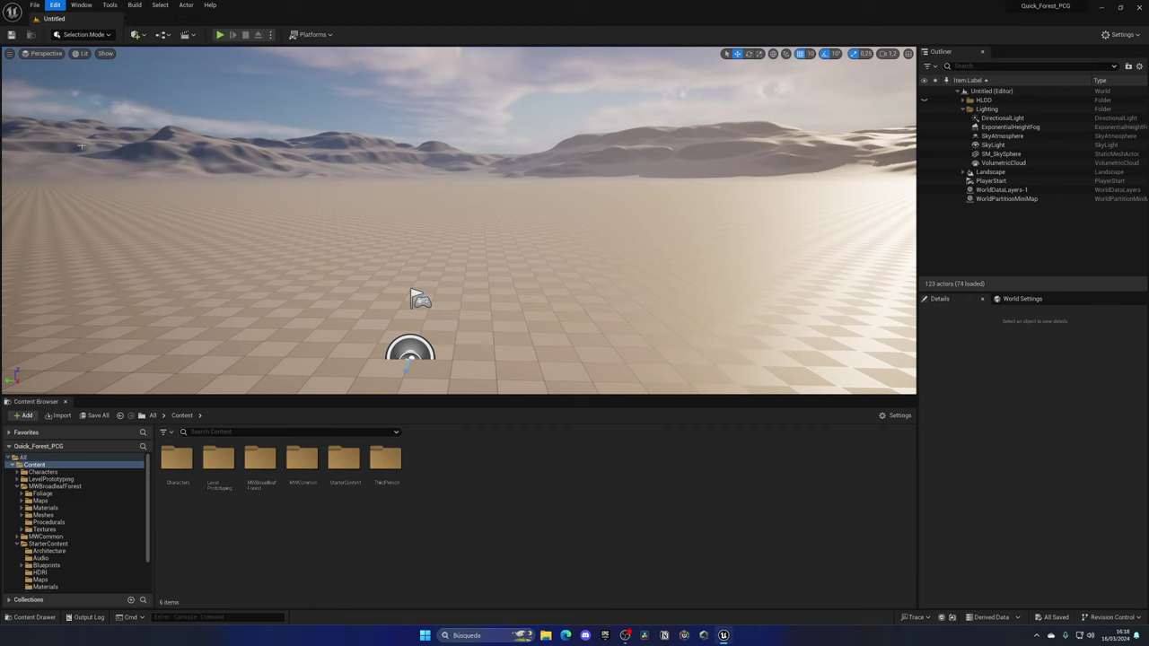
pyautogui.write('p')
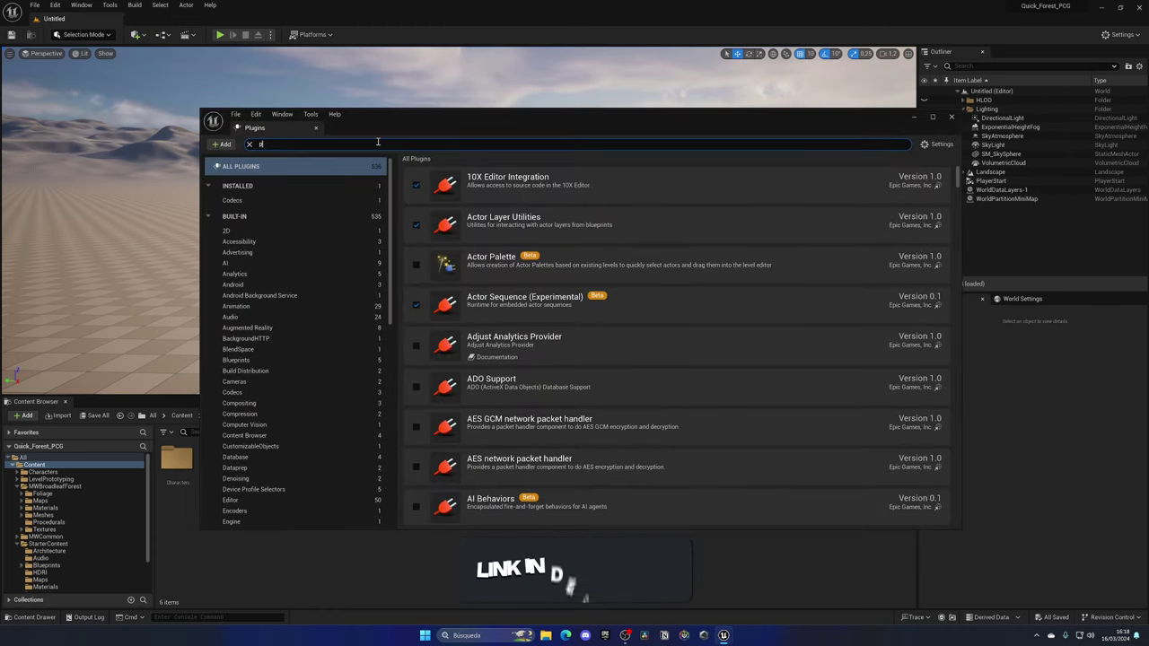
pyautogui.write('roced')
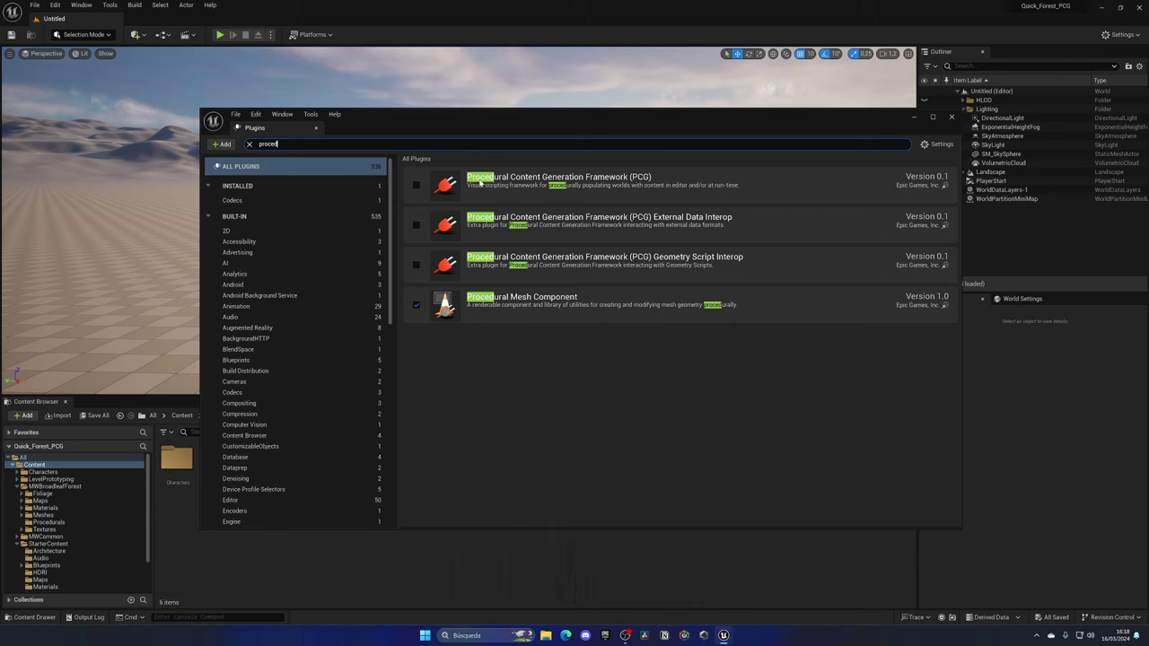
pyautogui.click(415, 186)
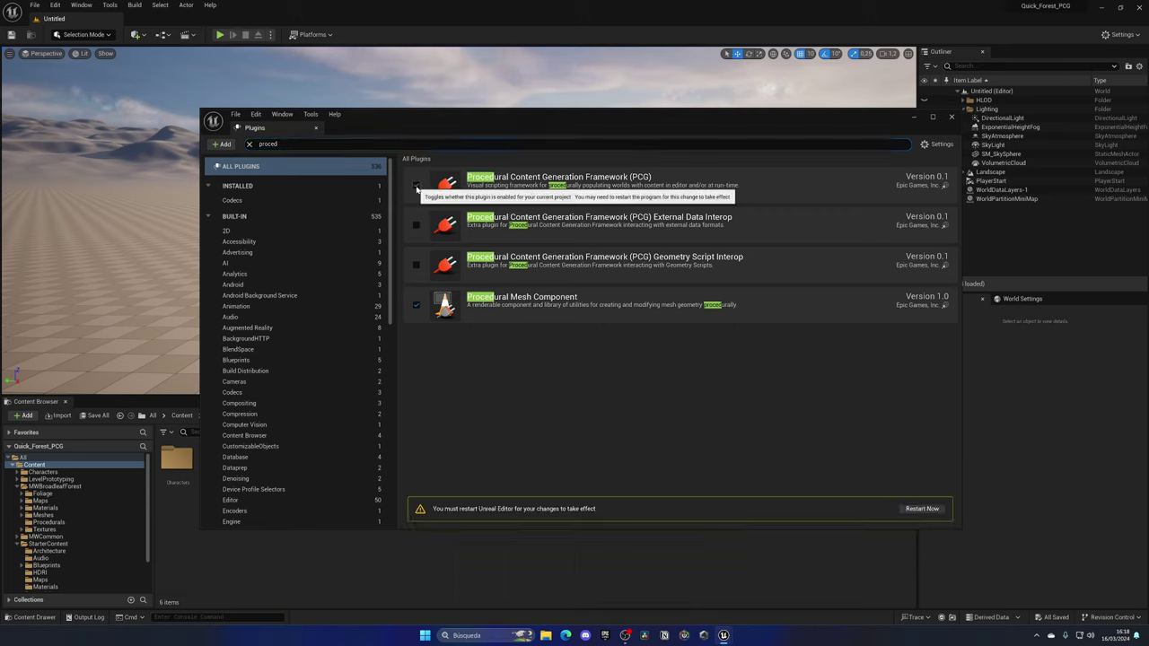
pyautogui.click(909, 509)
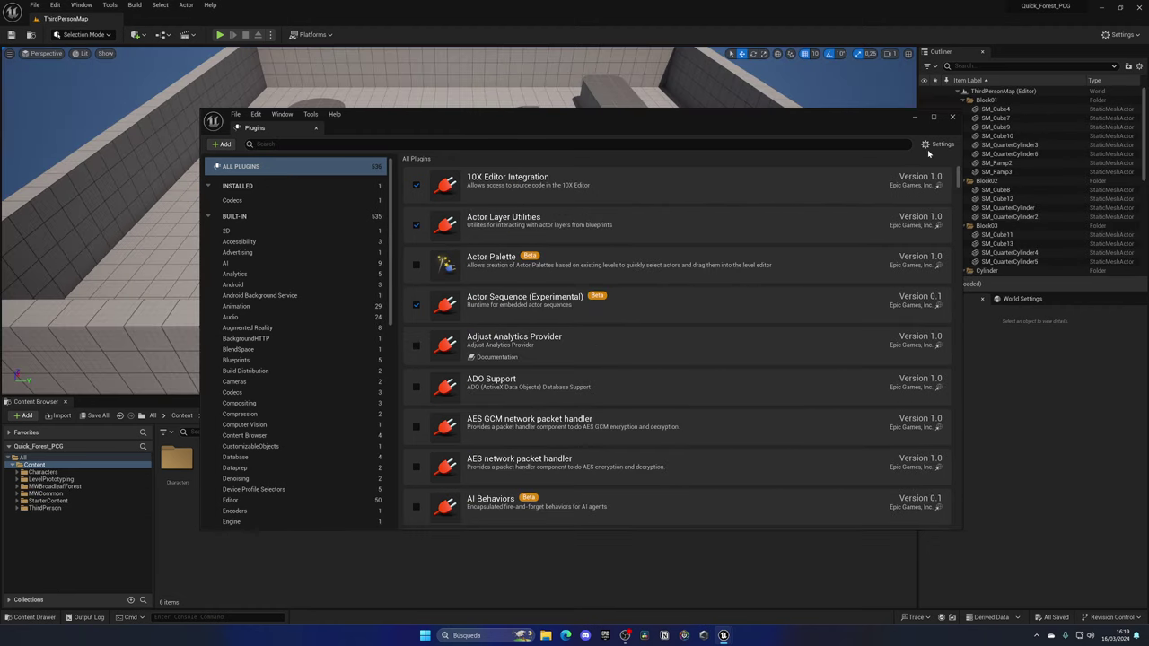
pyautogui.click(951, 119)
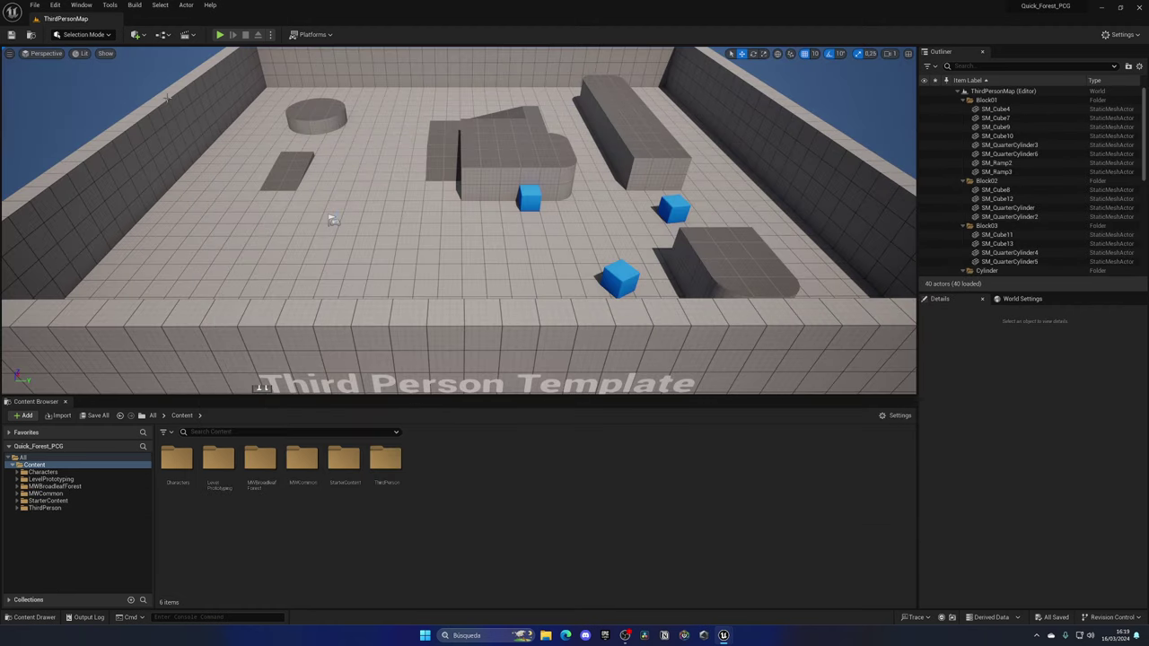
# Create a new level from the Open World template.
pyautogui.click(34, 5)
pyautogui.click(41, 28)
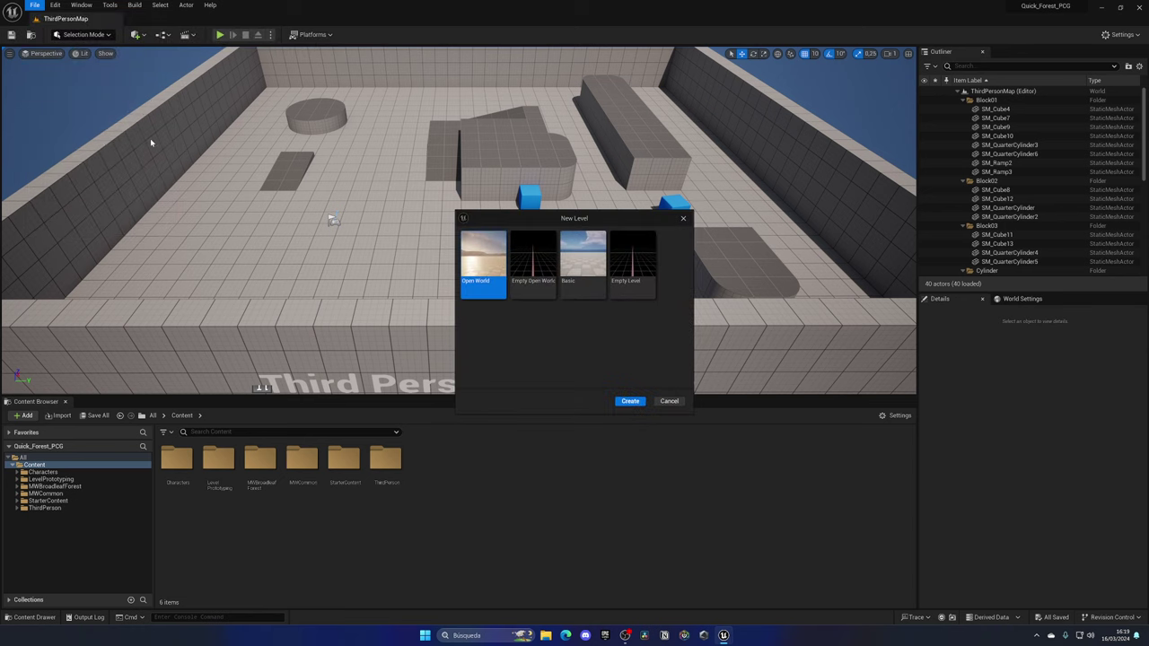
pyautogui.click(628, 402)
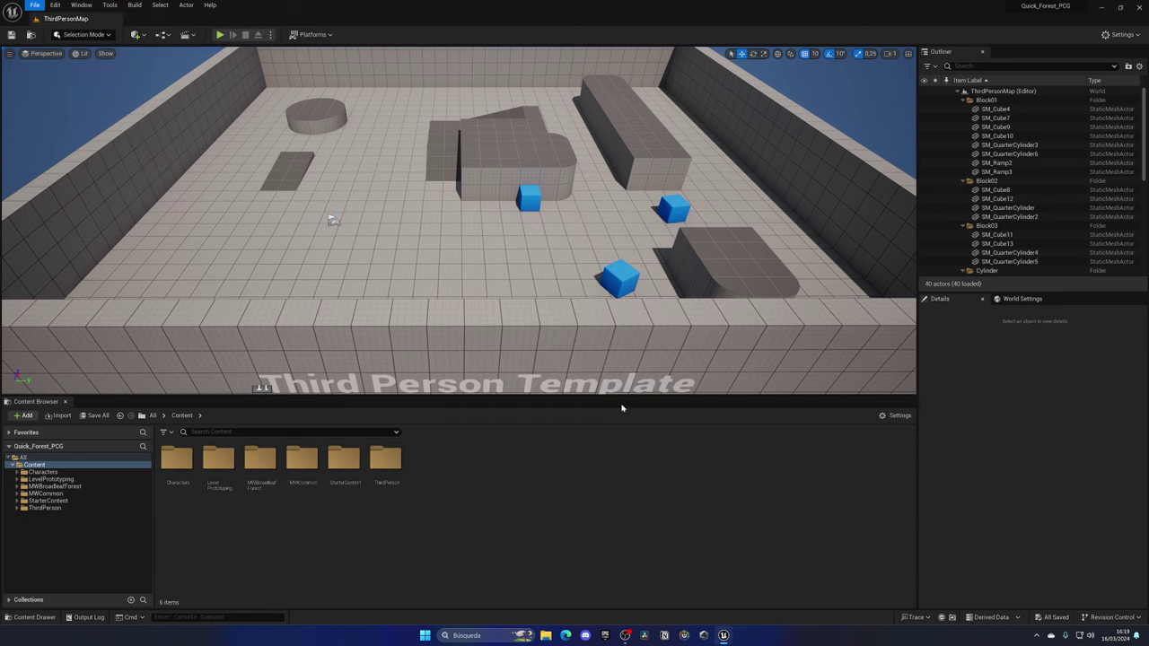
# Focus on the PlayerStart, look over the landscape around it from near ground level, and clear the selection.
pyautogui.doubleClick(960, 180)
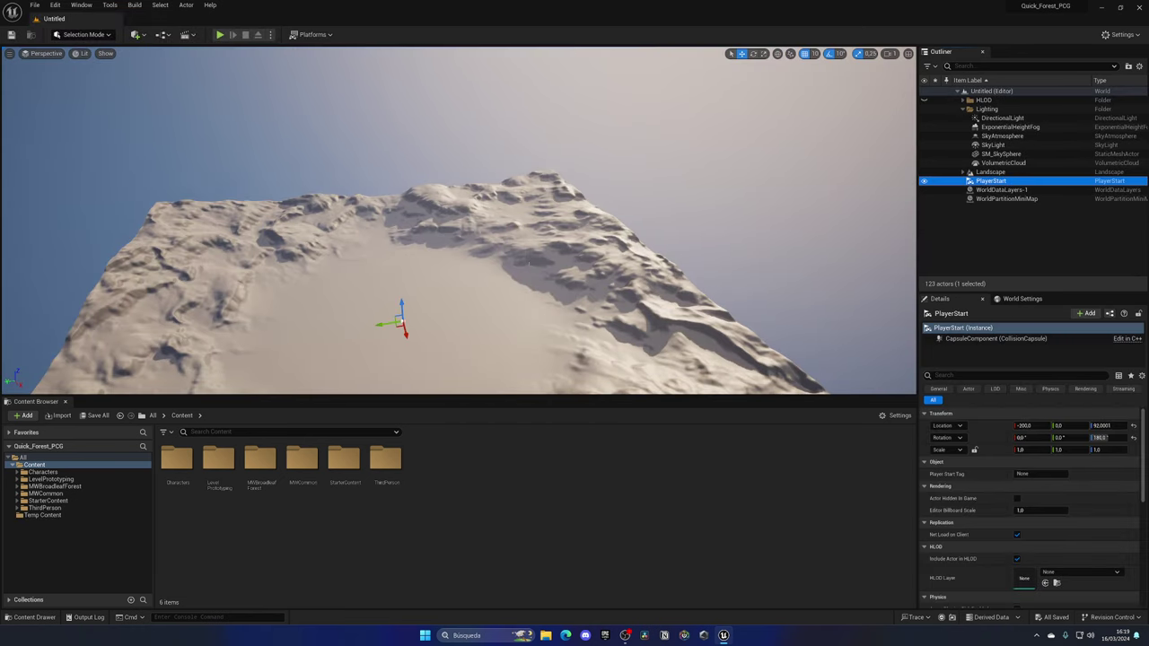
pyautogui.moveTo(460, 220); pyautogui.dragTo(528, 191, button='right')
pyautogui.press('s')
pyautogui.moveTo(493, 250); pyautogui.dragTo(525, 265, button='right')
pyautogui.press('a')
pyautogui.press('e')
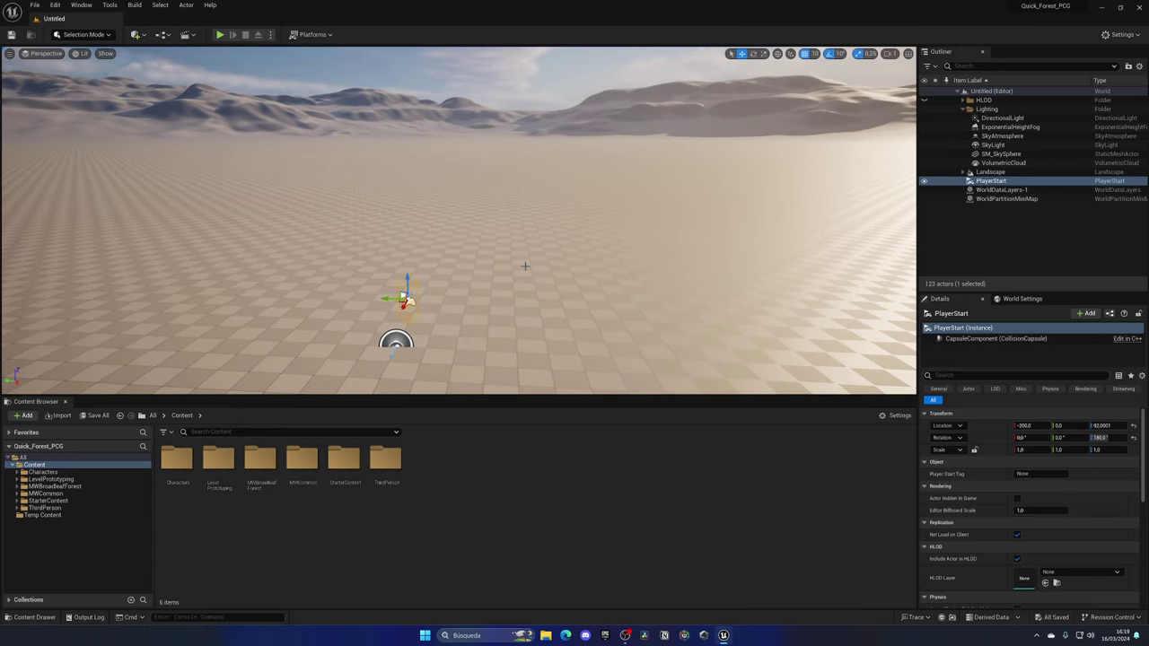
pyautogui.click(996, 249)
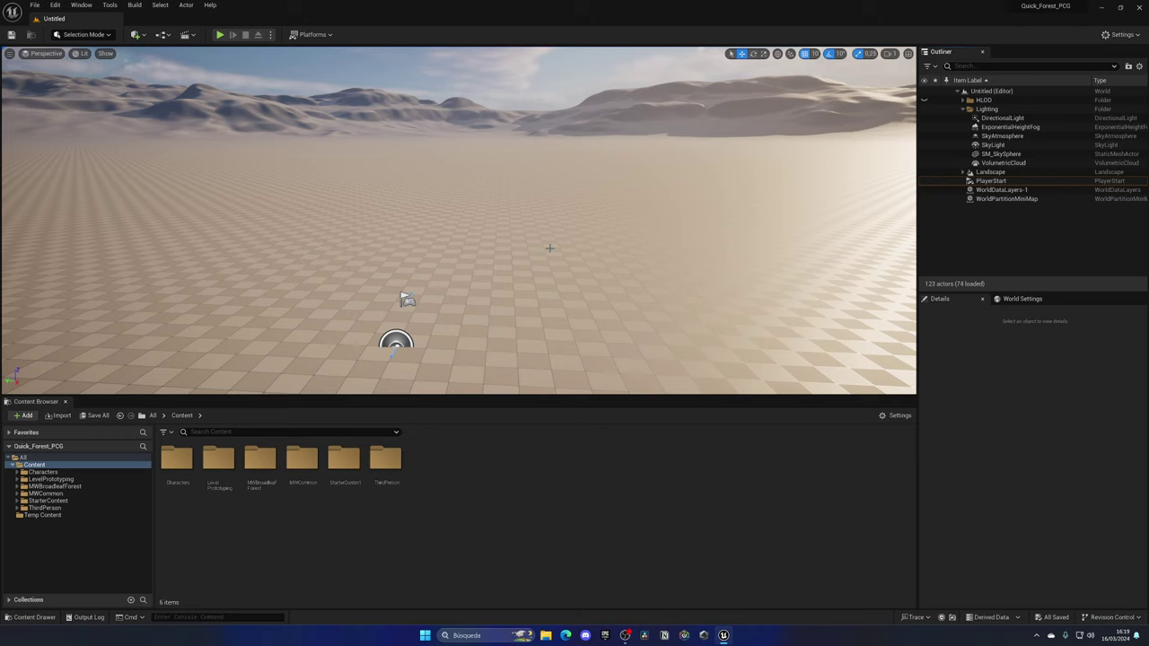
# Create a PCG Graph named PCG_Forest in the Content folder and open it docked beside the level.
pyautogui.rightClick(478, 476)
pyautogui.moveTo(509, 425)
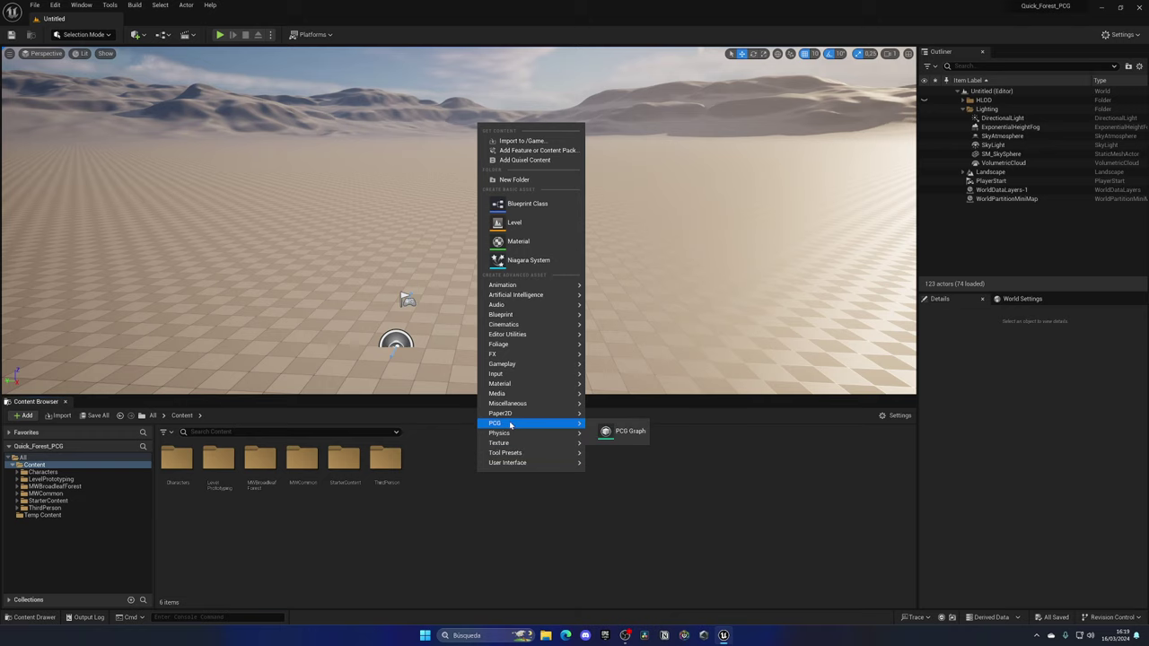
pyautogui.click(618, 430)
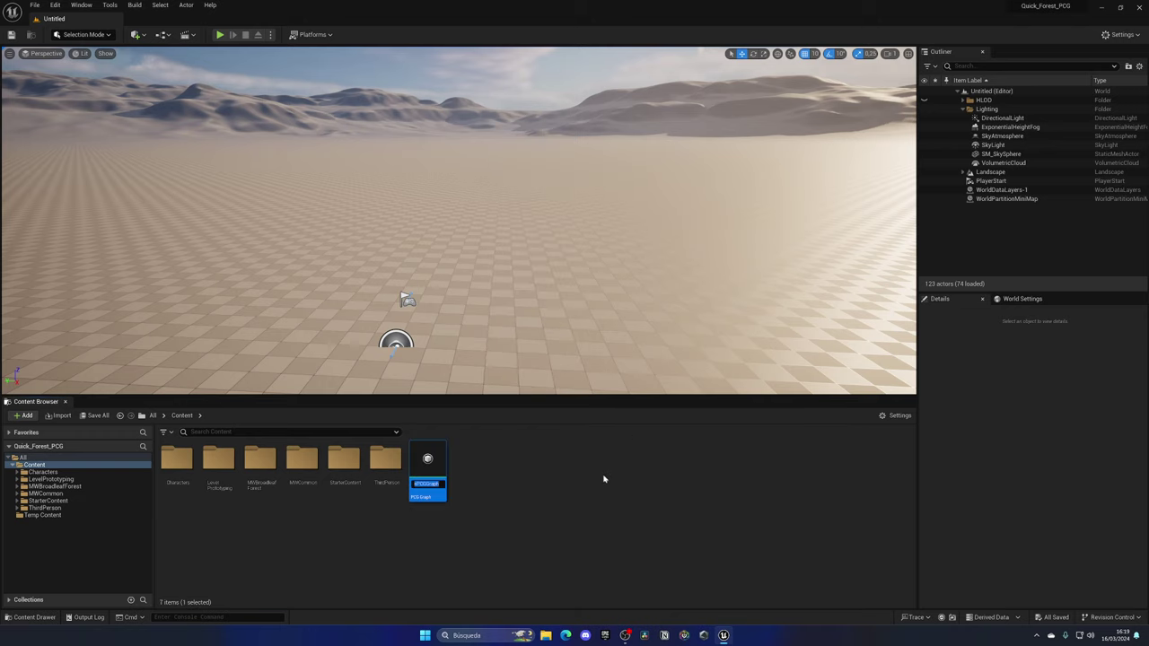
pyautogui.write('PCG_Forest')
pyautogui.press('Return')
pyautogui.press('Return')
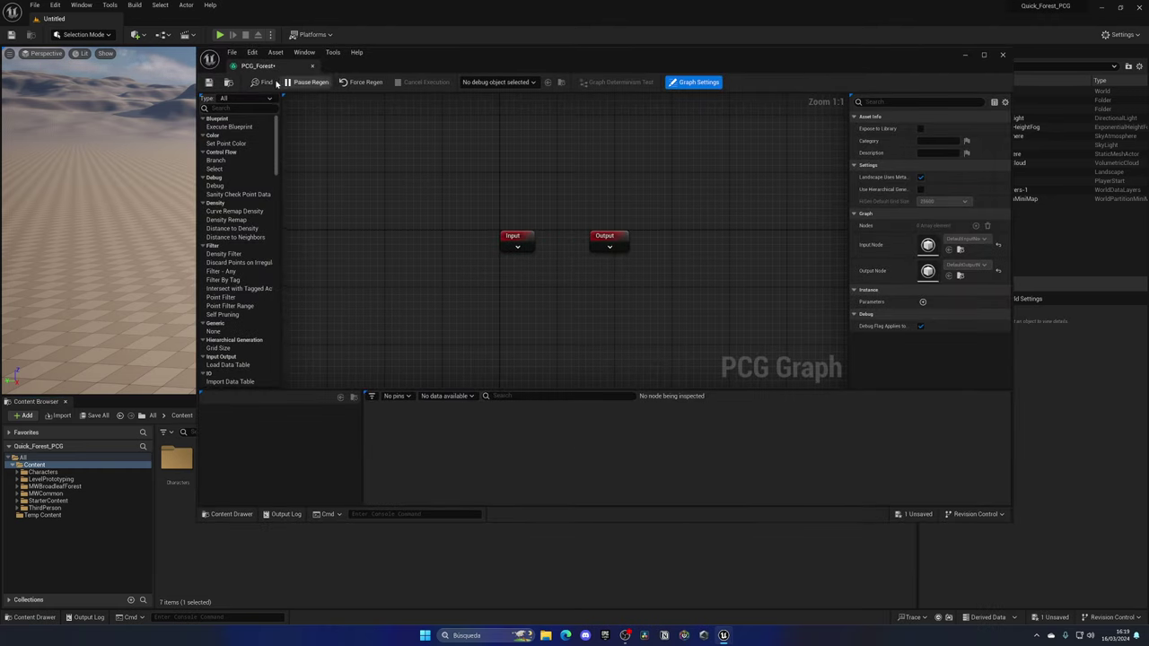
pyautogui.moveTo(261, 66); pyautogui.dragTo(216, 24)
pyautogui.moveTo(345, 118); pyautogui.dragTo(402, 147, button='right')
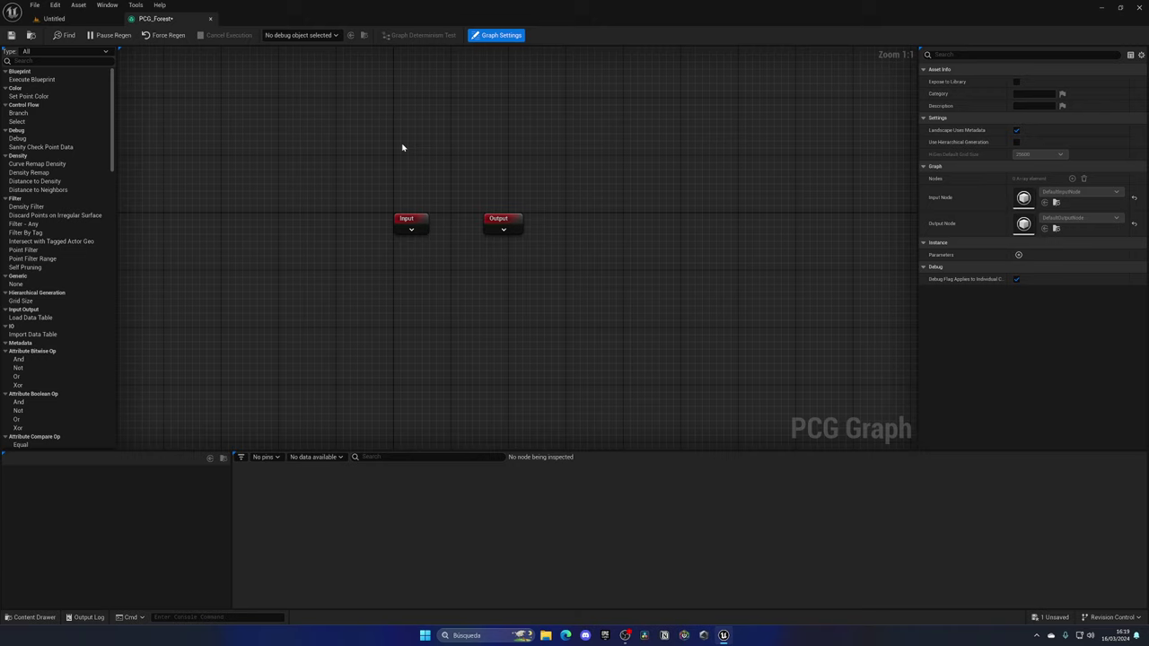
pyautogui.moveTo(435, 148); pyautogui.dragTo(402, 151, button='right')
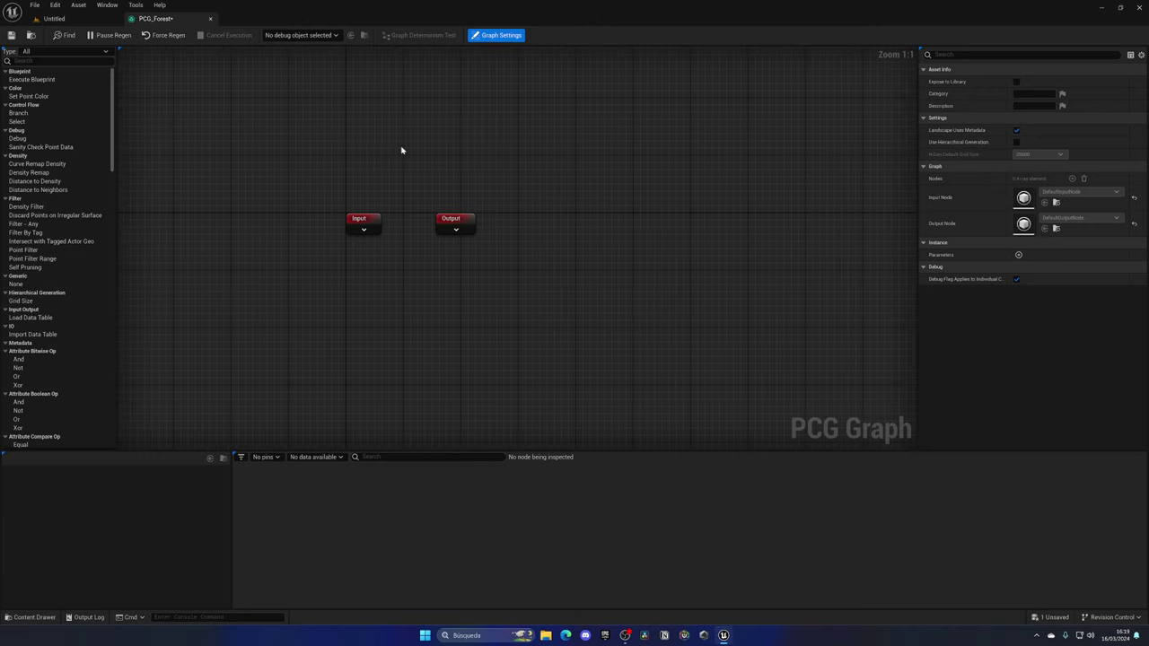
# Expand the Input node to show its pins and move the Output node farther away from it.
pyautogui.click(364, 229)
pyautogui.moveTo(456, 225); pyautogui.dragTo(590, 225)
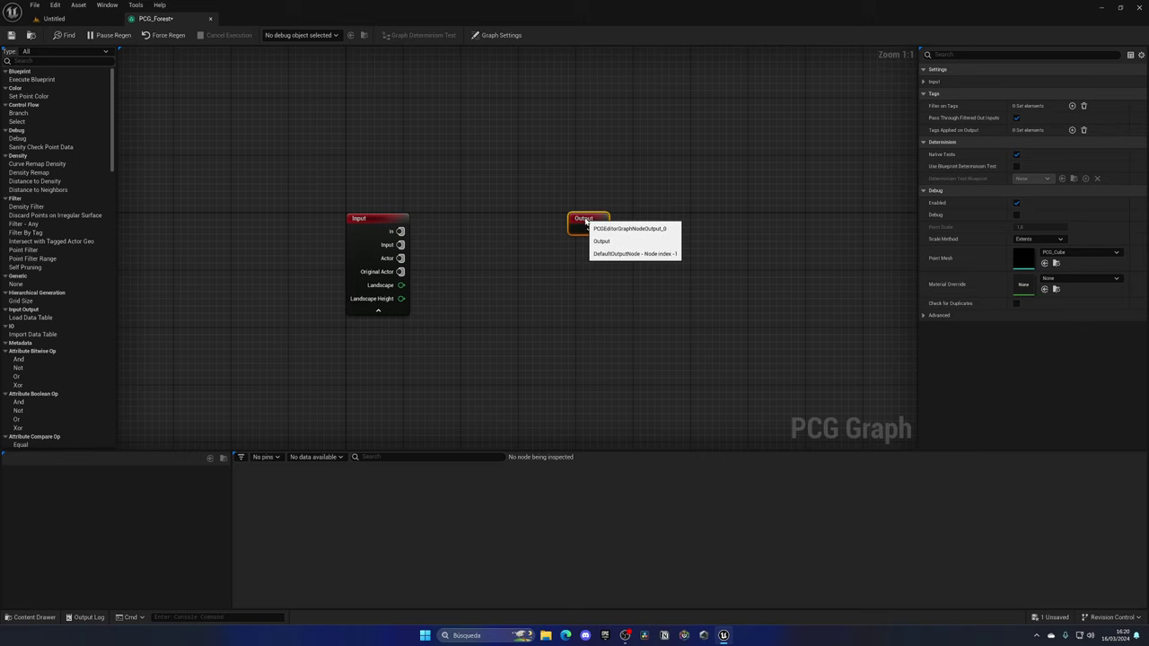
pyautogui.click(546, 261)
pyautogui.moveTo(546, 261); pyautogui.dragTo(511, 243, button='right')
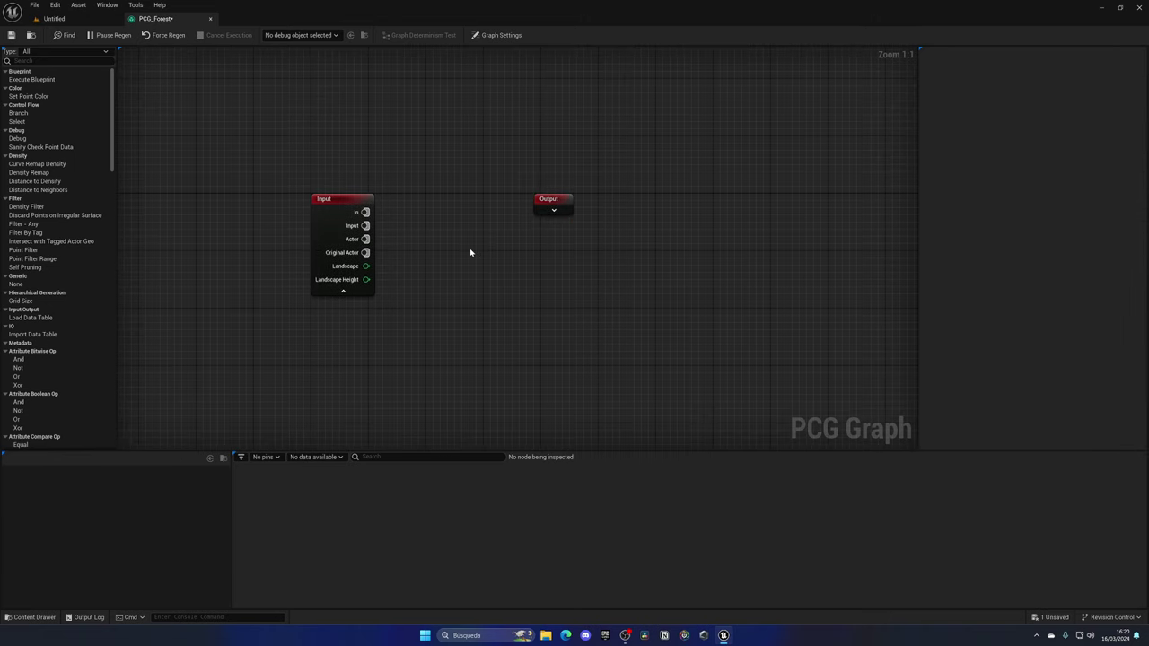
# Add a Surface Sampler fed by the Input node's Landscape Height, place it beside that node, and save the graph.
pyautogui.moveTo(339, 281)
pyautogui.click(54, 18)
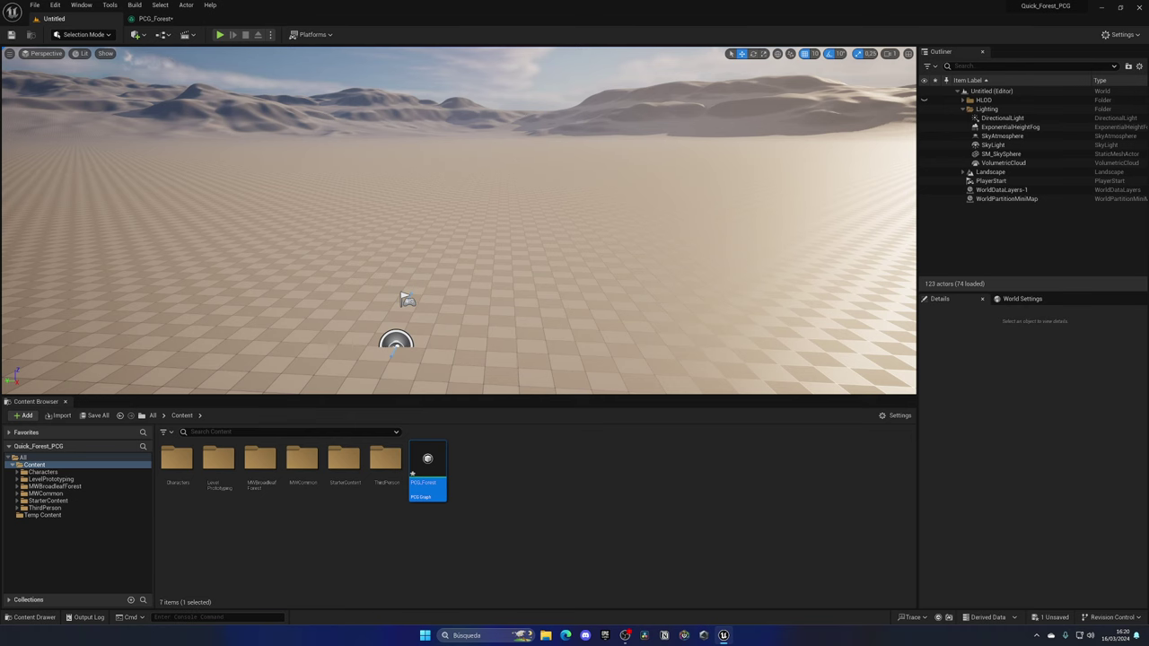
pyautogui.click(158, 18)
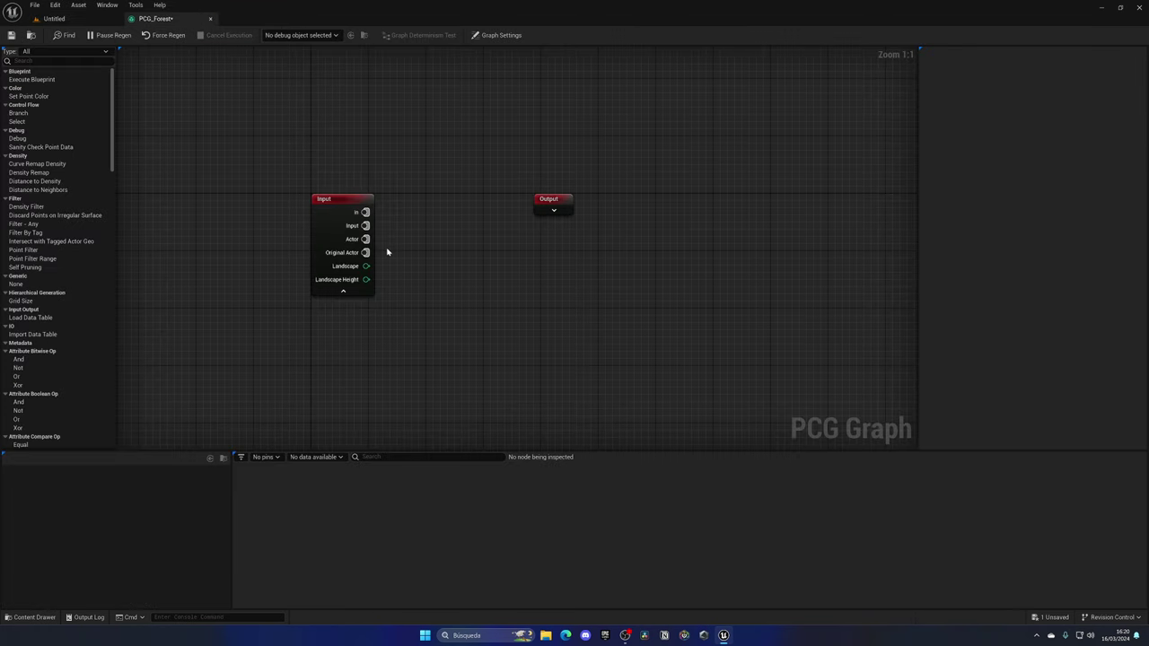
pyautogui.moveTo(368, 279); pyautogui.dragTo(440, 263)
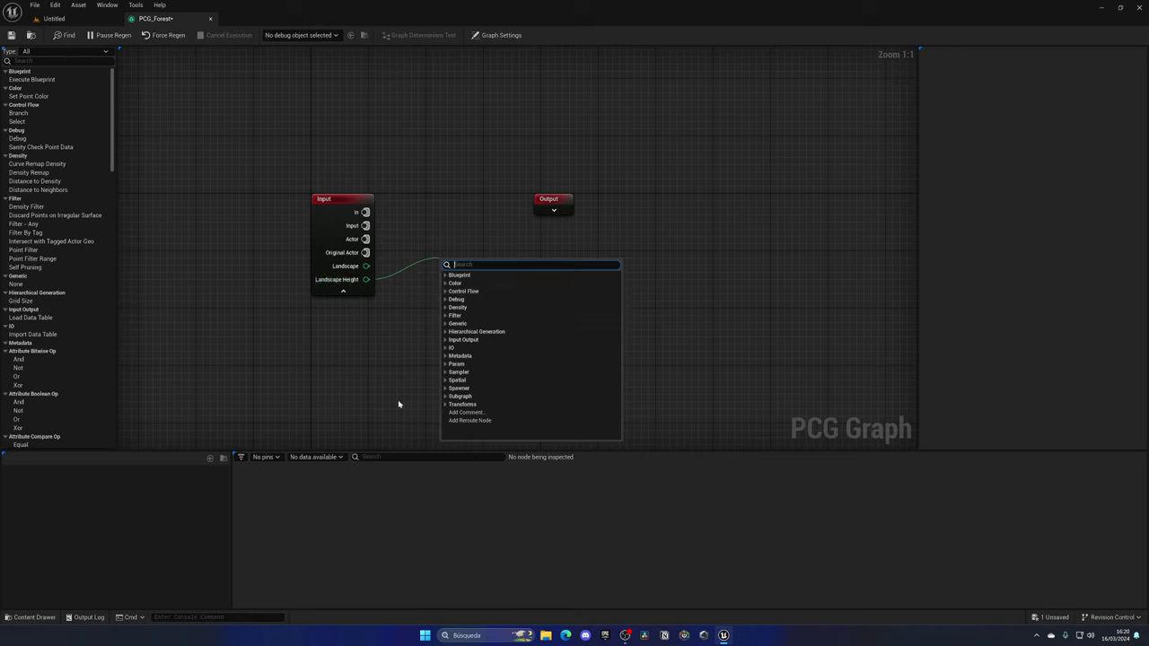
pyautogui.click(445, 371)
pyautogui.scroll(-1, 504, 352)
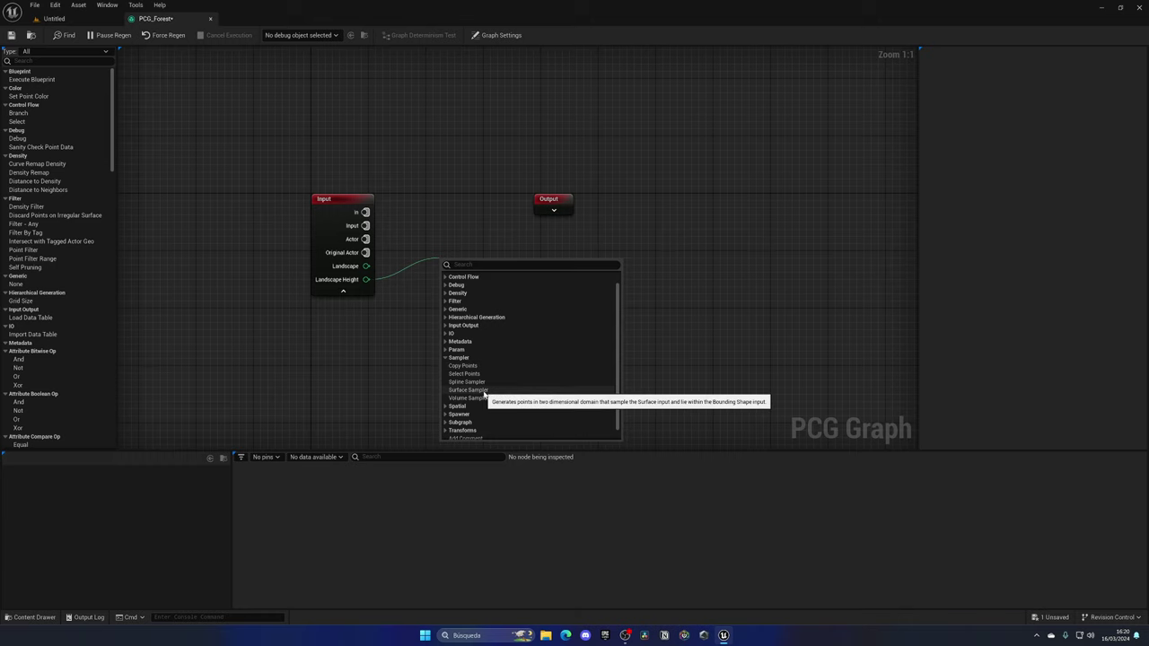
pyautogui.click(483, 390)
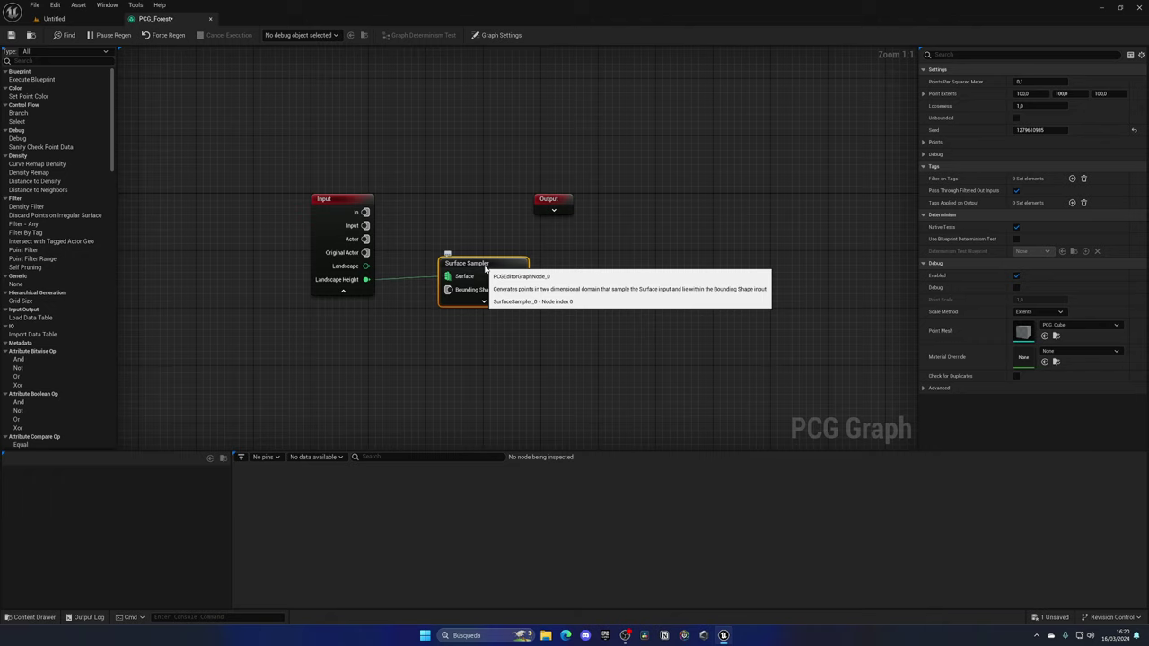
pyautogui.moveTo(485, 268); pyautogui.dragTo(457, 246)
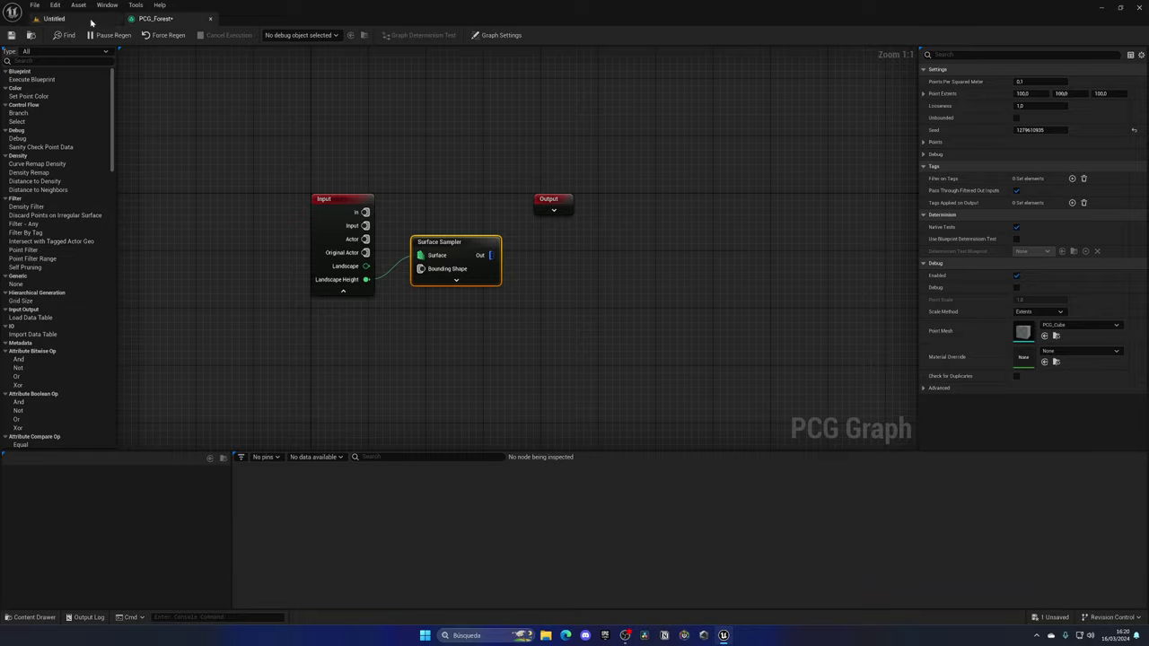
pyautogui.click(11, 35)
pyautogui.click(434, 244)
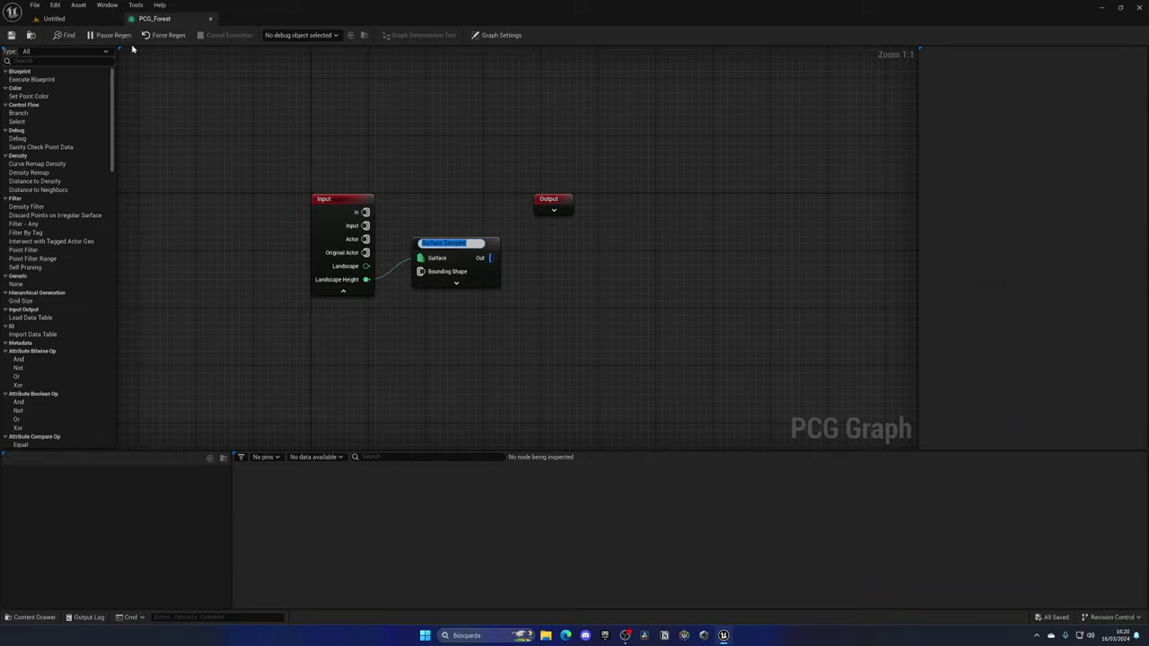
# Place PCG_Forest as a volume on the hilly part of the level's landscape and generate it.
pyautogui.click(97, 17)
pyautogui.moveTo(471, 176); pyautogui.dragTo(763, 151, button='right')
pyautogui.scroll(3, 548, 153)
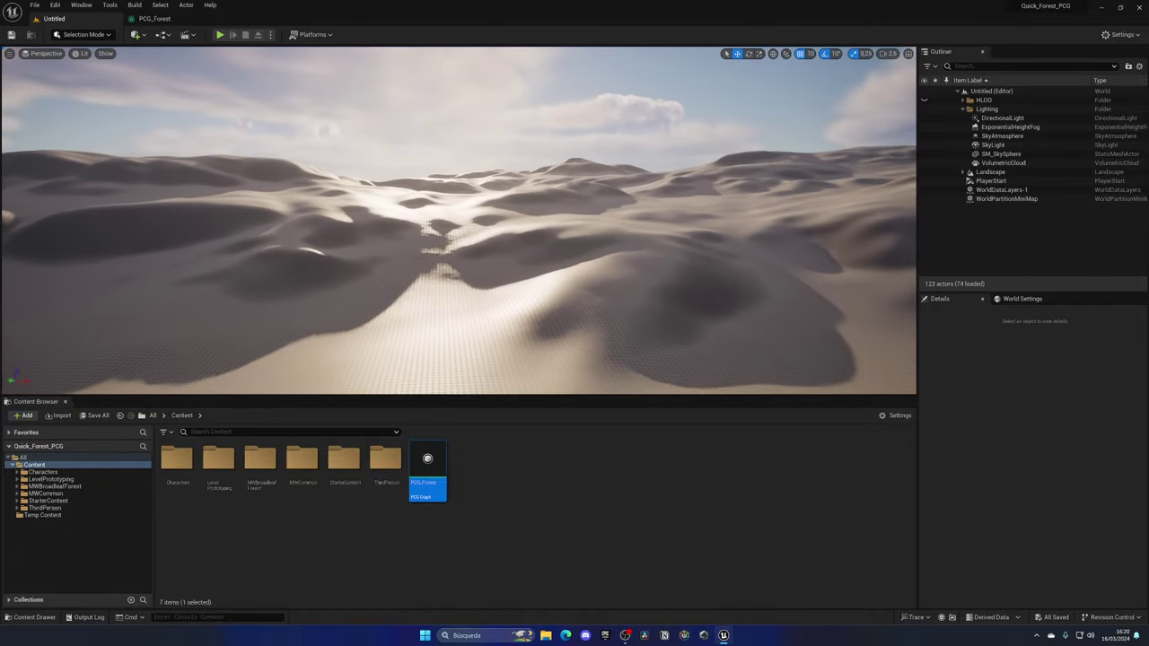
pyautogui.press('w')
pyautogui.moveTo(575, 163); pyautogui.dragTo(552, 170, button='right')
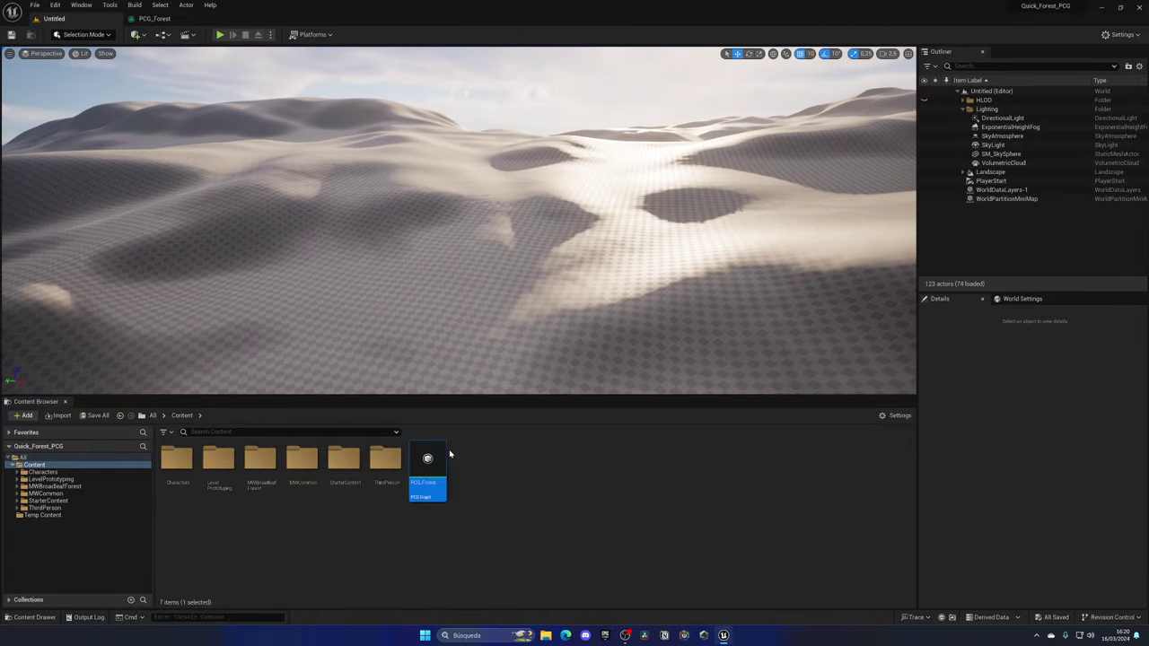
pyautogui.moveTo(450, 455); pyautogui.dragTo(476, 218)
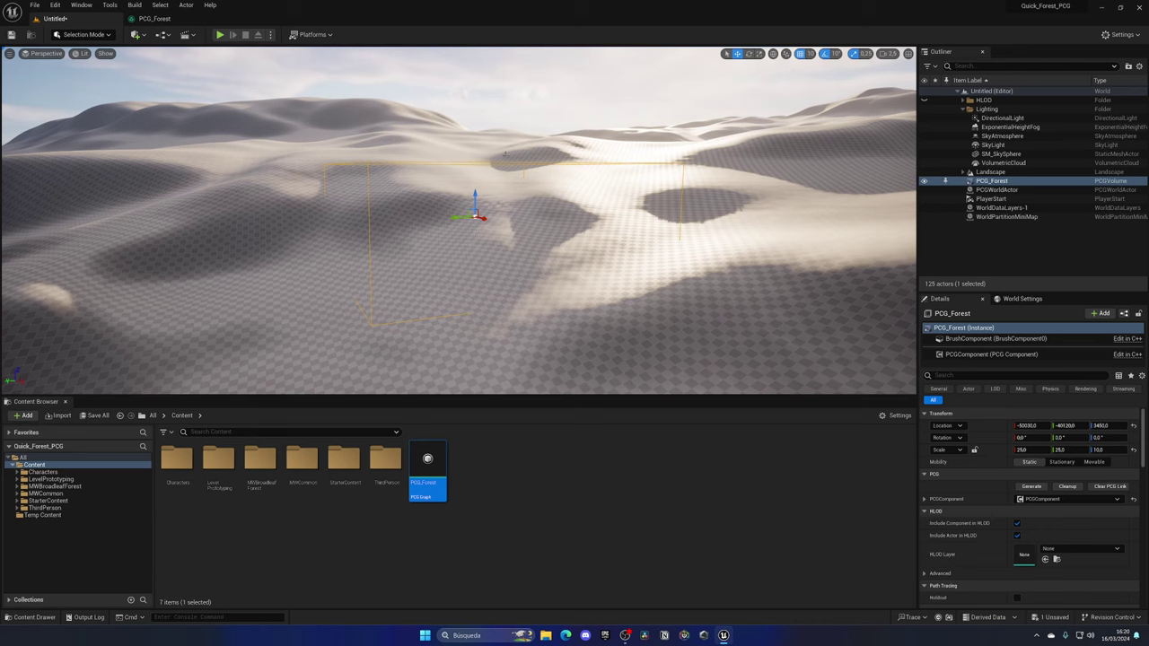
pyautogui.moveTo(440, 243); pyautogui.dragTo(440, 242, button='right')
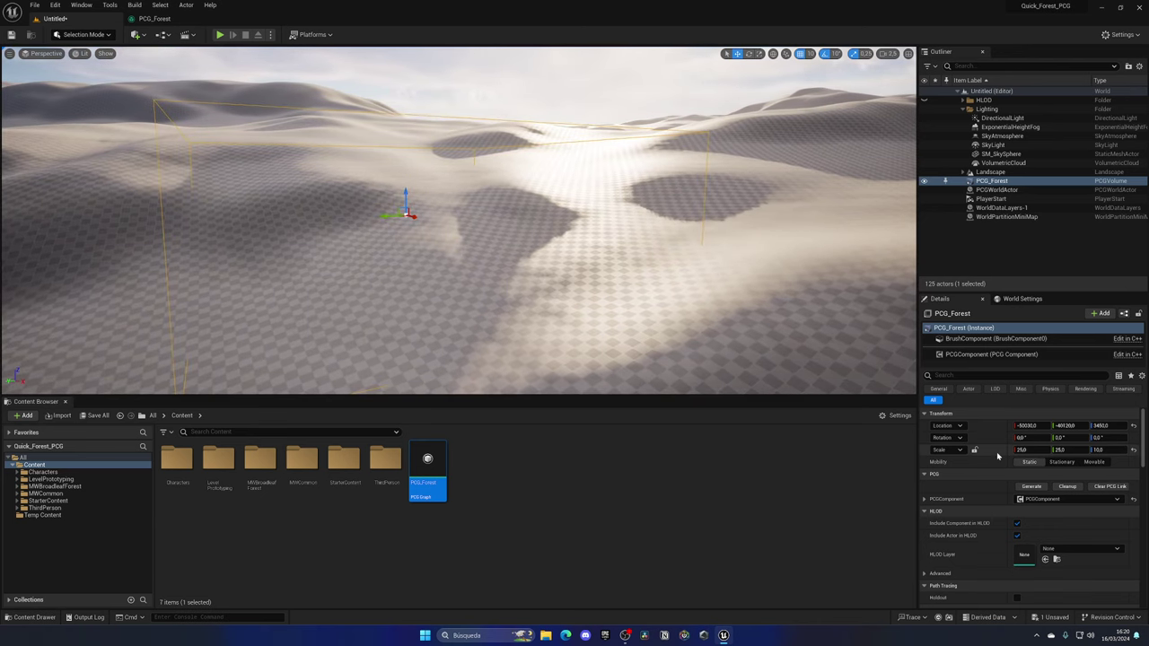
pyautogui.click(1026, 488)
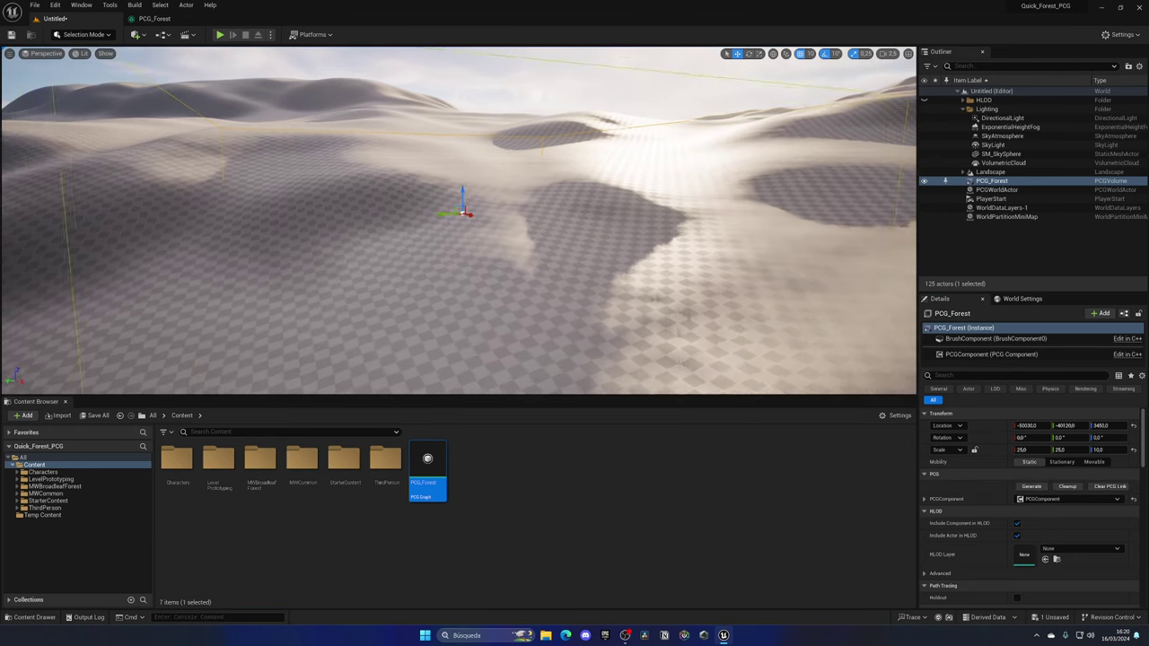
# Turn on Debug for the Surface Sampler and move the PCG_Forest volume farther back over the hills in the level.
pyautogui.click(154, 18)
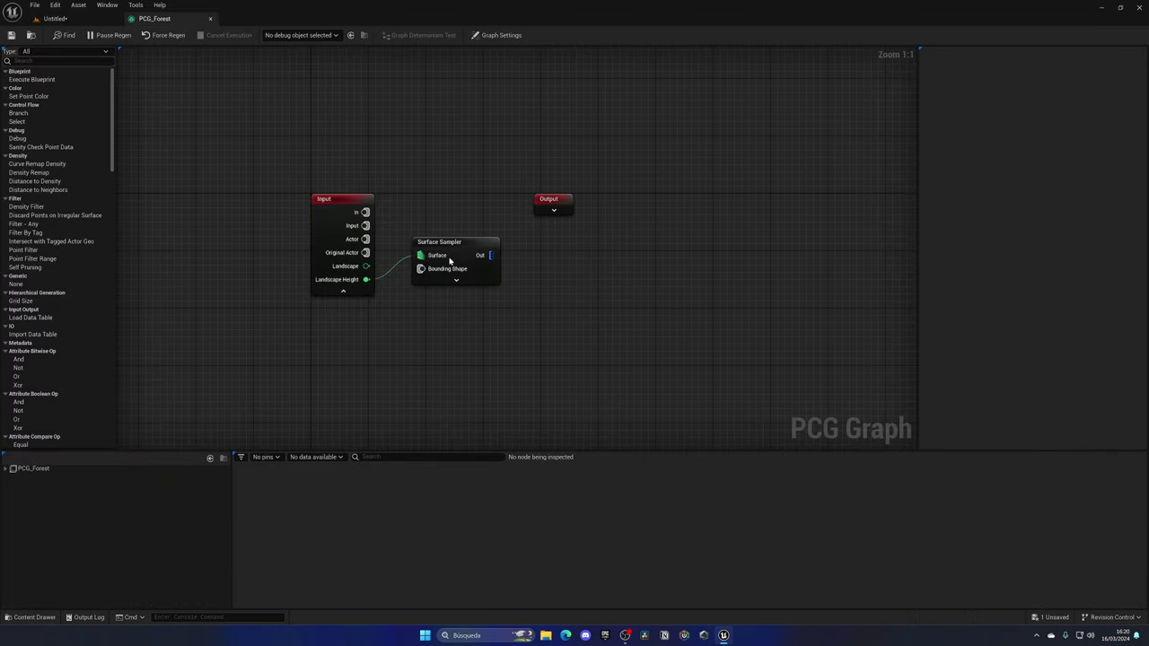
pyautogui.click(449, 260)
pyautogui.rightClick(457, 250)
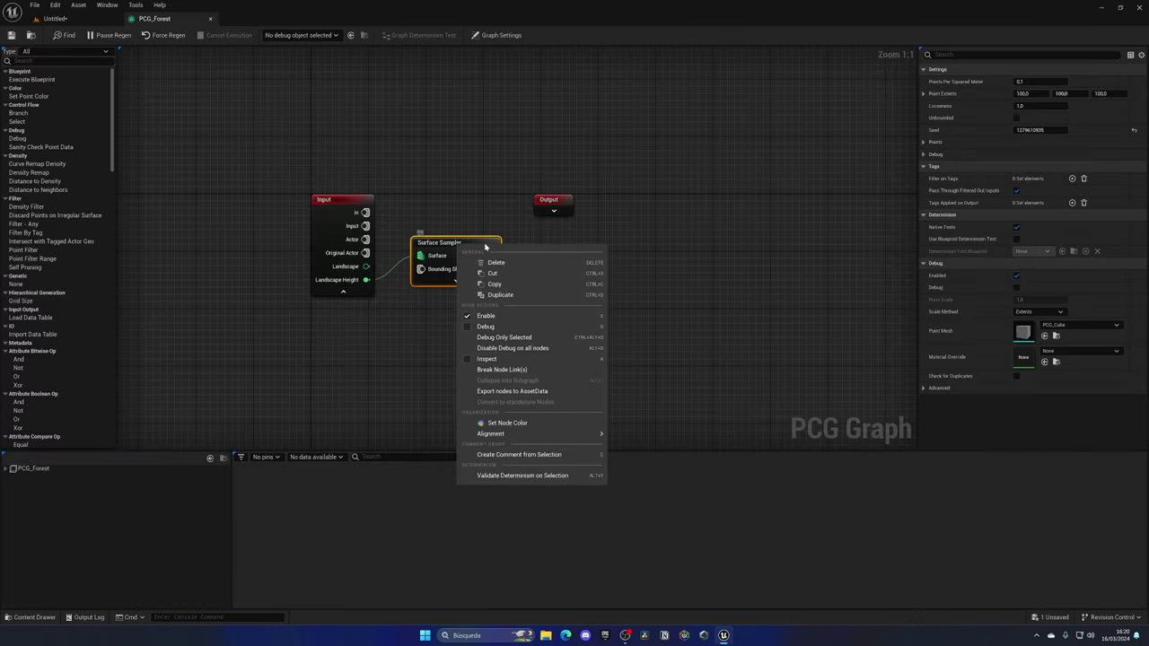
pyautogui.click(465, 328)
pyautogui.click(254, 117)
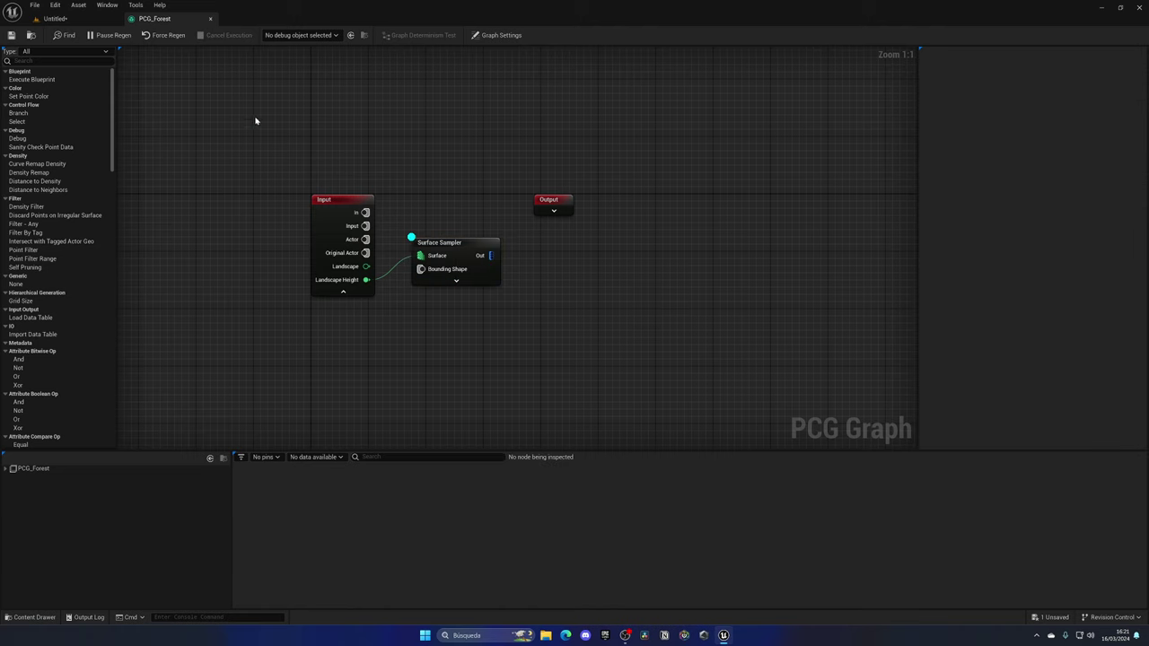
pyautogui.click(44, 21)
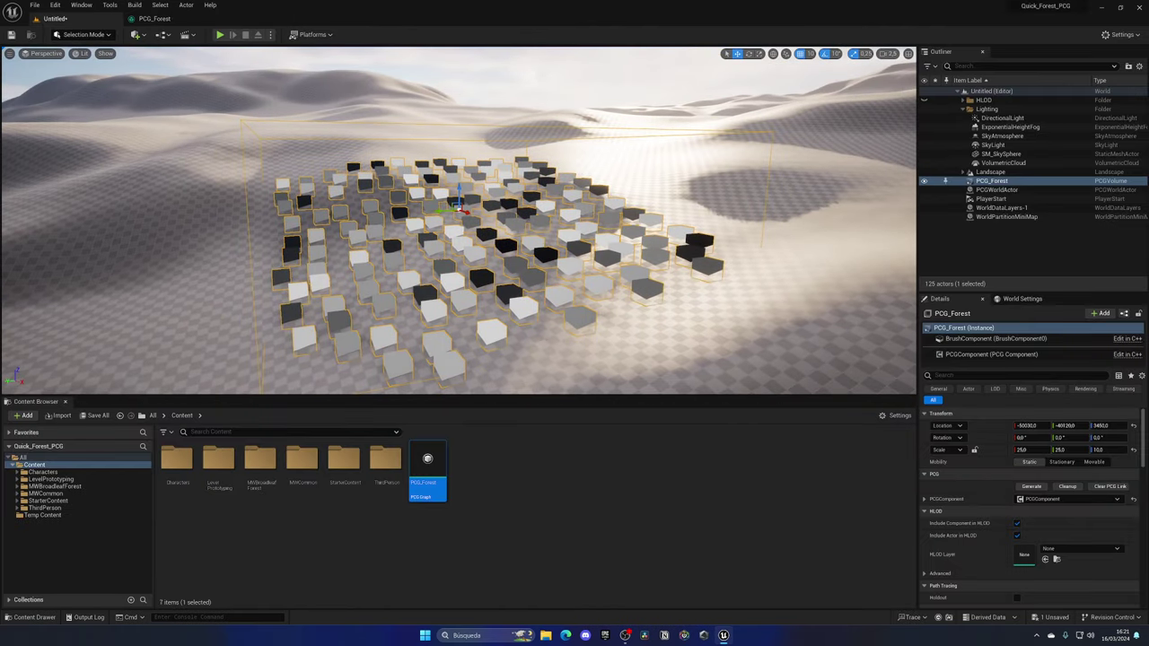
pyautogui.moveTo(462, 213); pyautogui.dragTo(516, 193)
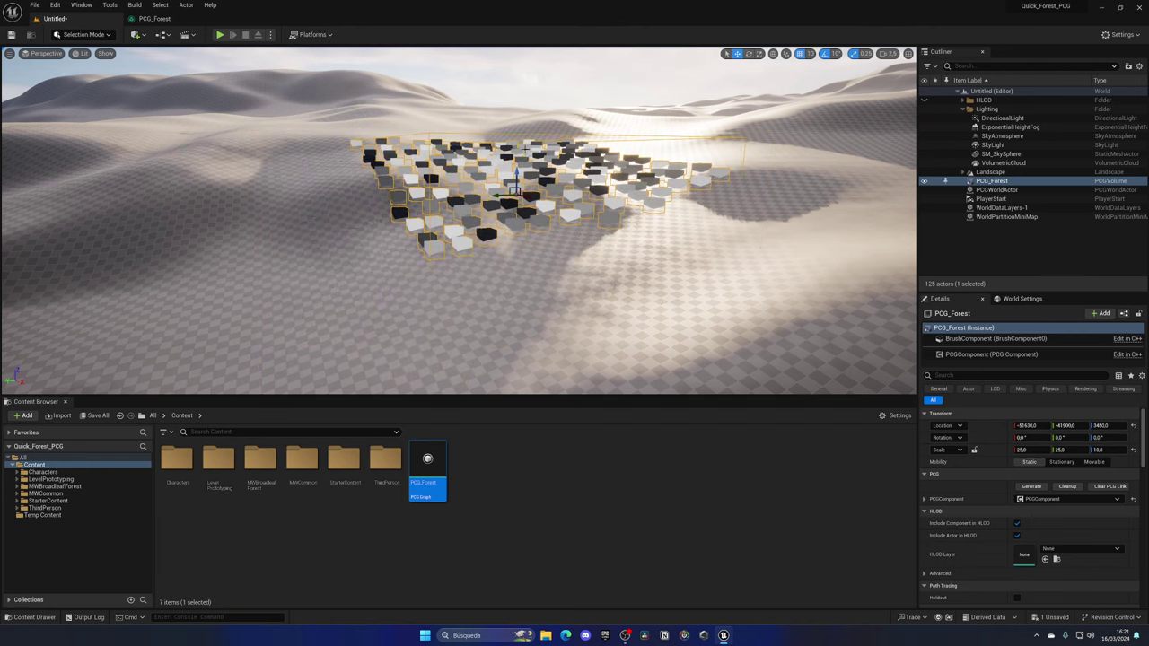
# Move the PCG_Forest volume to about X -52760, Y -43236, Z 3899 and rotate the sun to relight the landscape.
pyautogui.press('f')
pyautogui.moveTo(542, 245); pyautogui.dragTo(542, 198)
pyautogui.moveTo(542, 198); pyautogui.dragTo(583, 188, button='right')
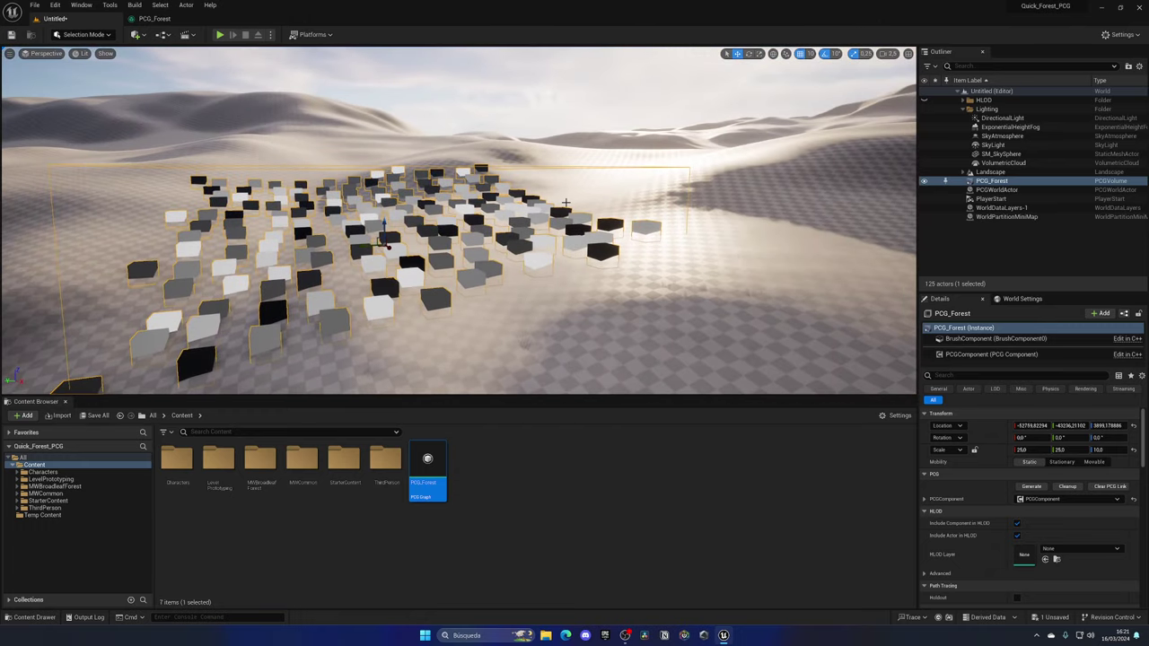
pyautogui.hotkey('ctrl', 'l')
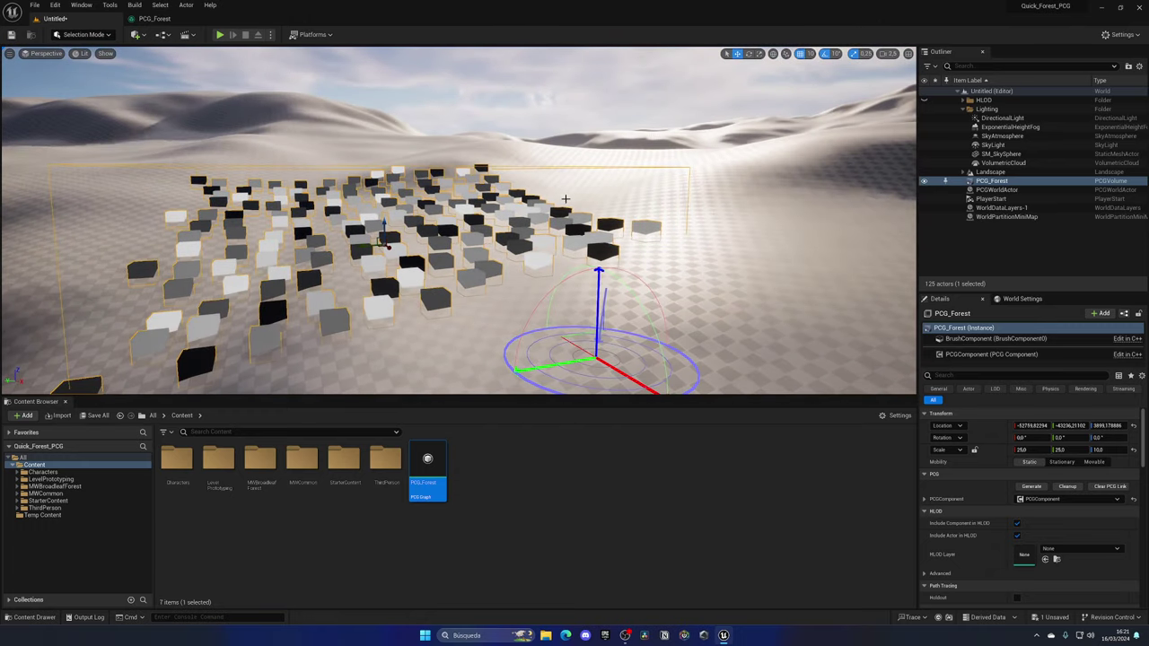
pyautogui.moveTo(569, 195)
pyautogui.mouseDown(button='right')
pyautogui.moveTo(540, 203)
pyautogui.moveTo(543, 238)
pyautogui.moveTo(534, 220)
pyautogui.moveTo(568, 196)
pyautogui.mouseUp(button='right')
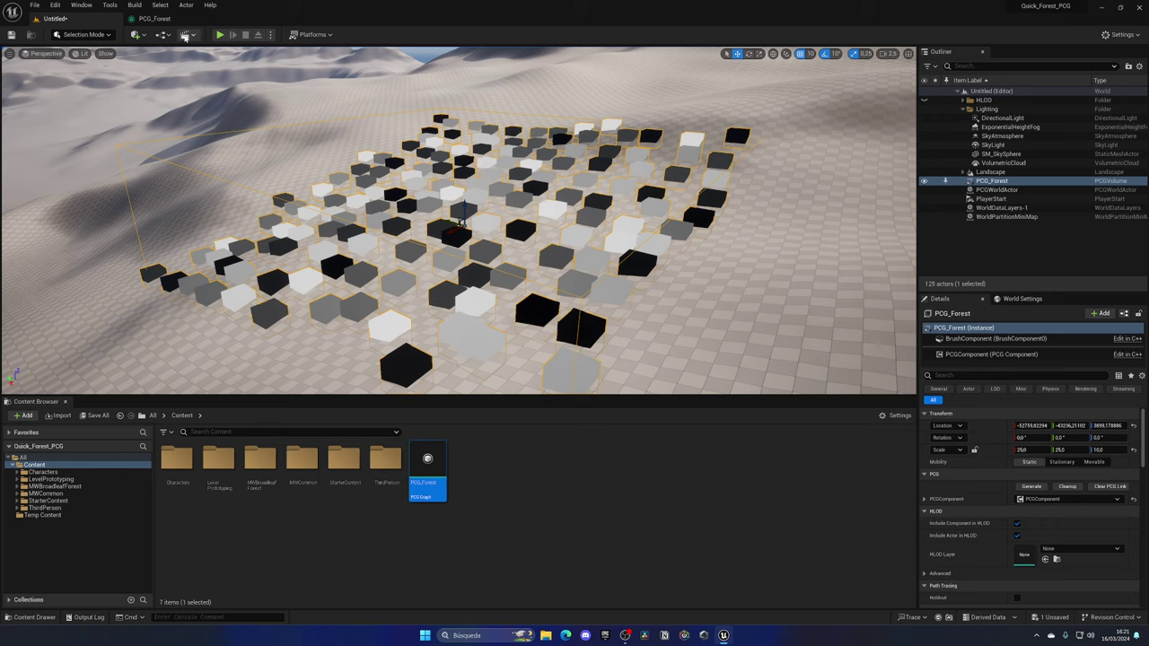
# Turn off Debug for the Surface Sampler in the PCG_Forest graph and straighten its connection to the Input node.
pyautogui.click(159, 20)
pyautogui.moveTo(470, 231); pyautogui.dragTo(396, 224, button='right')
pyautogui.moveTo(396, 240); pyautogui.dragTo(397, 264)
pyautogui.press('d')
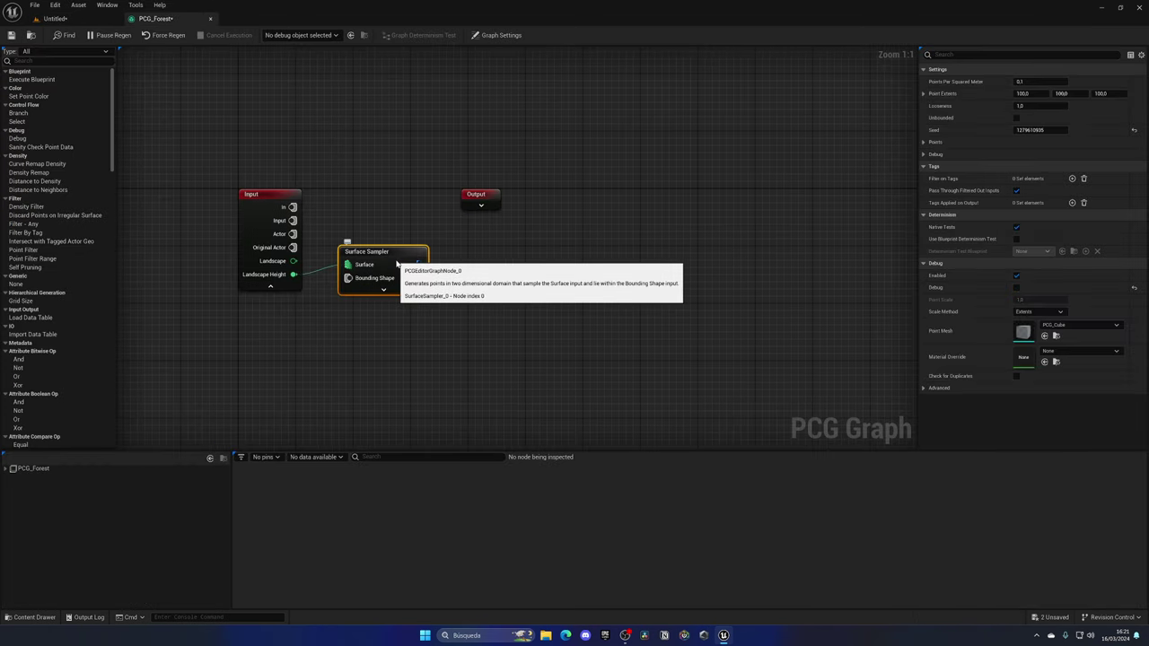
pyautogui.moveTo(228, 183); pyautogui.dragTo(401, 358)
pyautogui.press('q')
pyautogui.click(402, 359)
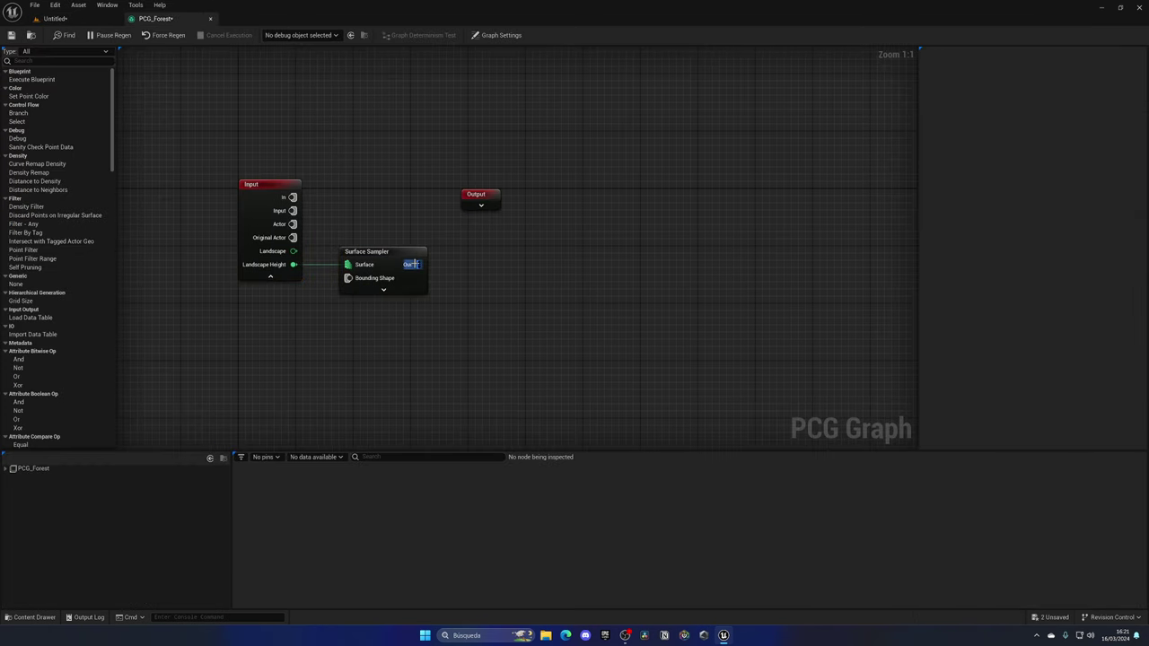
# Move the Output node farther away and add a Transform Points node fed by the Surface Sampler's output, aligned beside it.
pyautogui.moveTo(476, 194); pyautogui.dragTo(634, 187)
pyautogui.moveTo(410, 266); pyautogui.dragTo(467, 266)
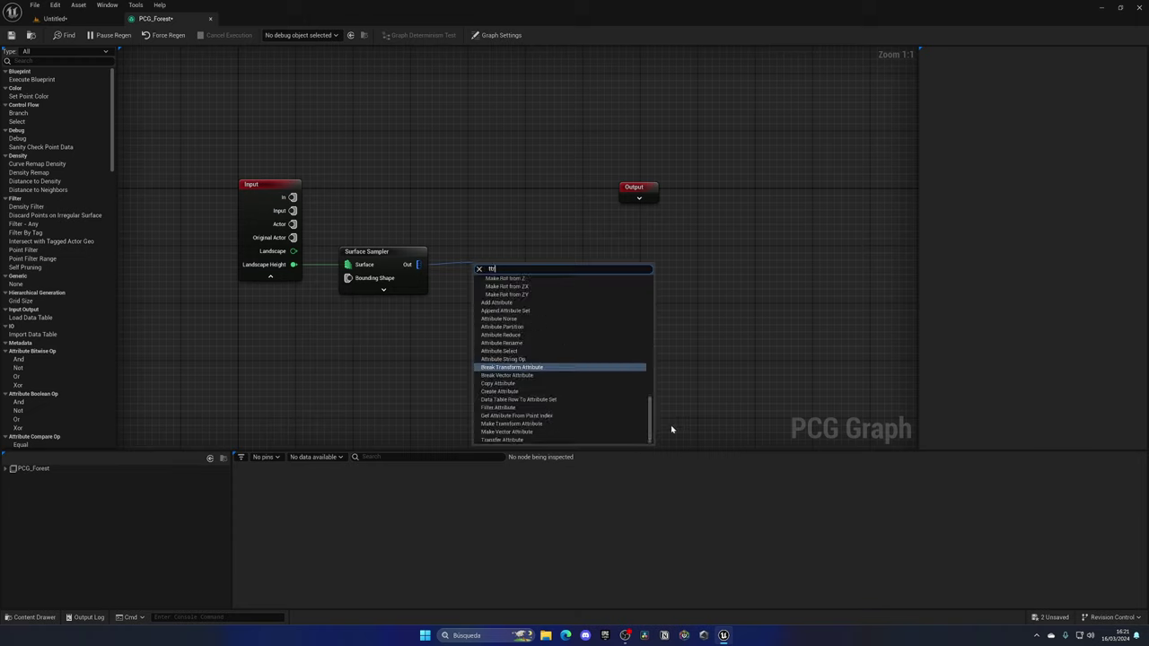
pyautogui.write('ttra')
pyautogui.press('BackSpace')
pyautogui.press('BackSpace')
pyautogui.press('BackSpace')
pyautogui.press('BackSpace')
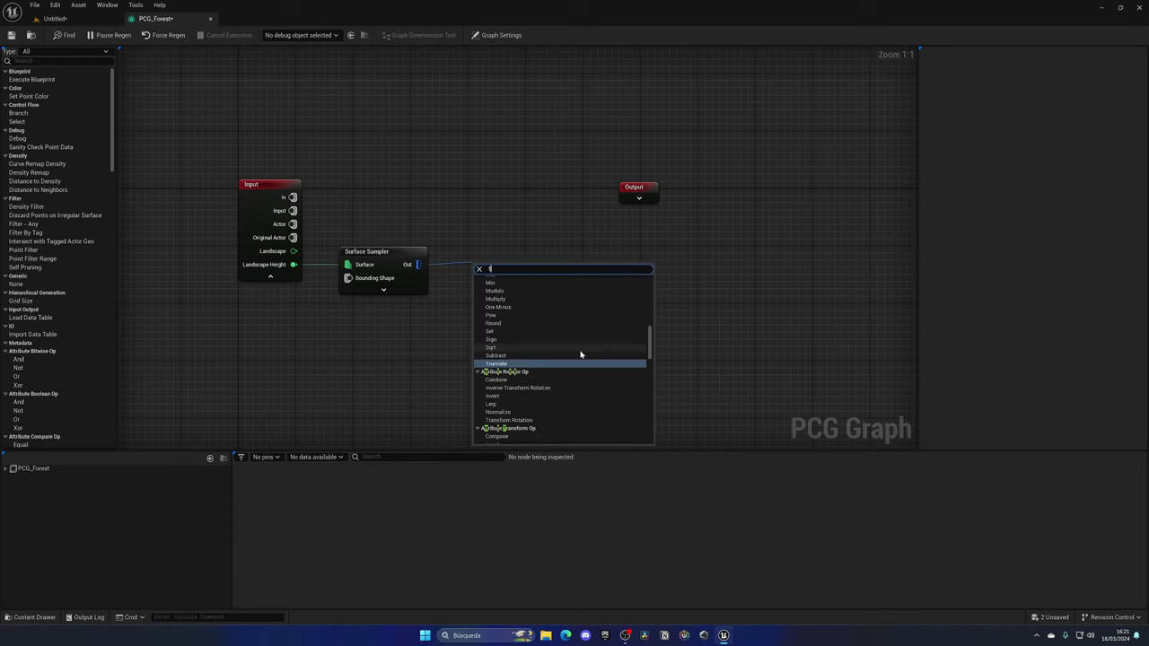
pyautogui.write('trans')
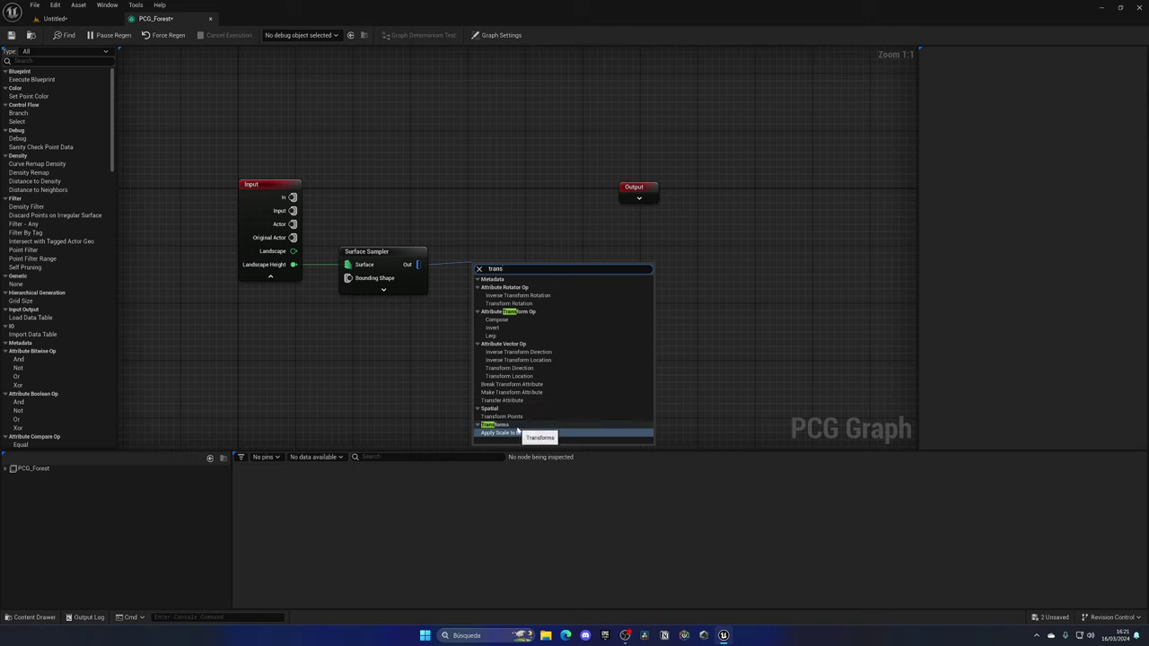
pyautogui.click(531, 416)
pyautogui.moveTo(489, 270); pyautogui.dragTo(472, 254)
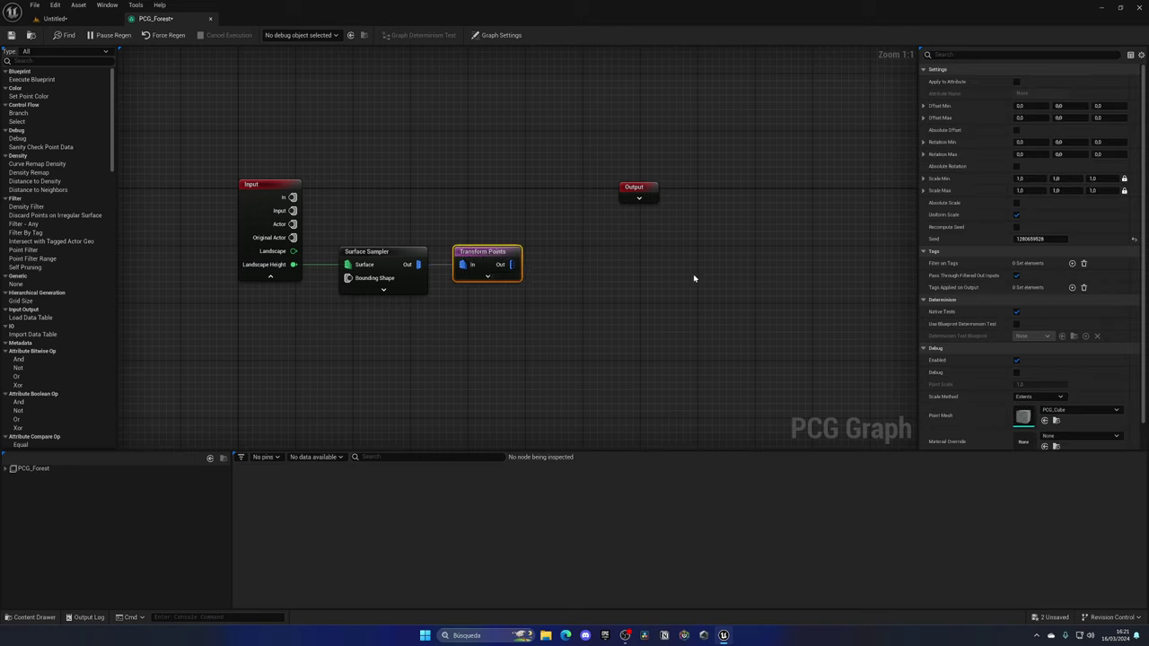
# Set Transform Points' Rotation Min Z to -360 and Rotation Max Z to 360, with its Debug on to check in the level.
pyautogui.click(1107, 144)
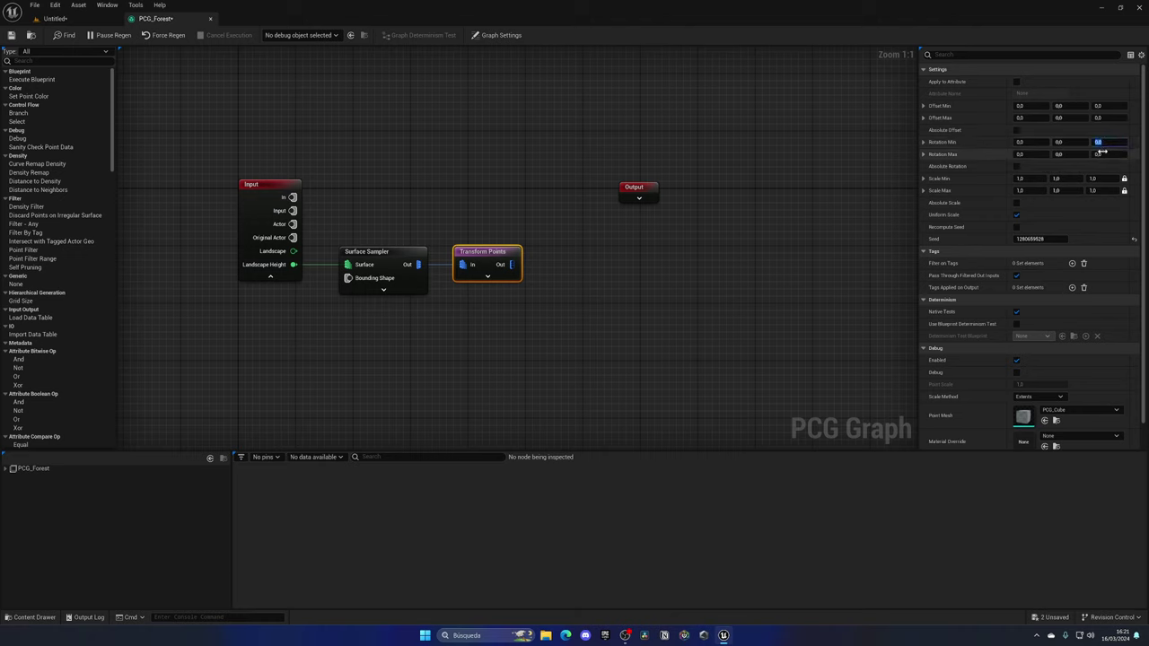
pyautogui.write('1')
pyautogui.write('360')
pyautogui.click(1103, 153)
pyautogui.press('Return')
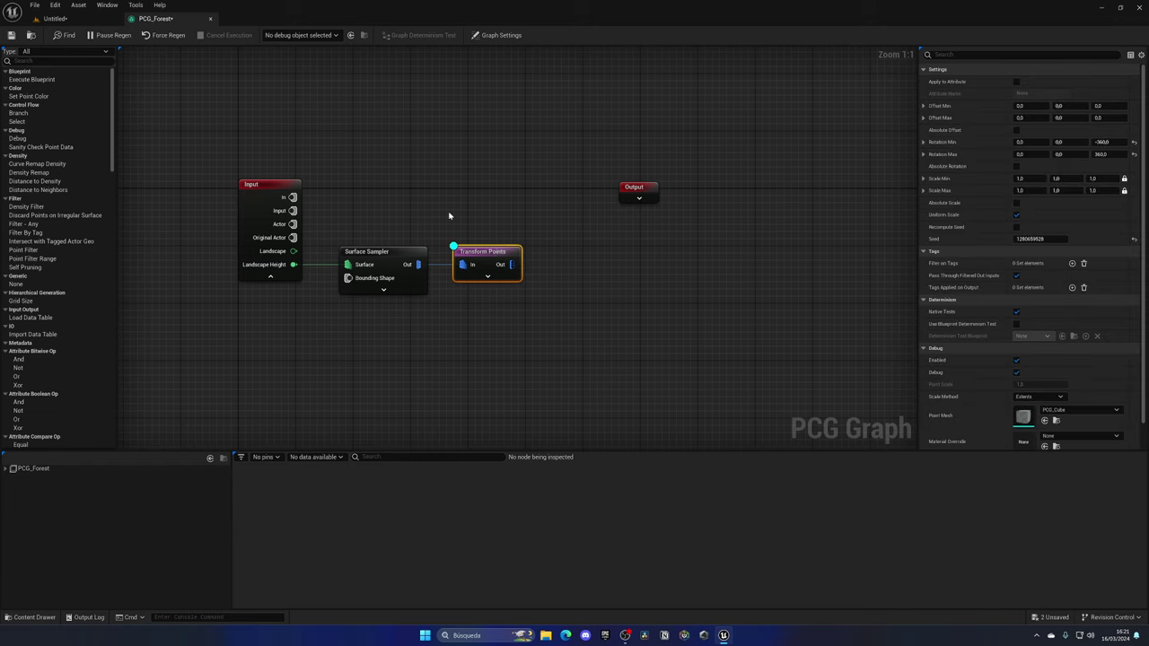
pyautogui.click(56, 18)
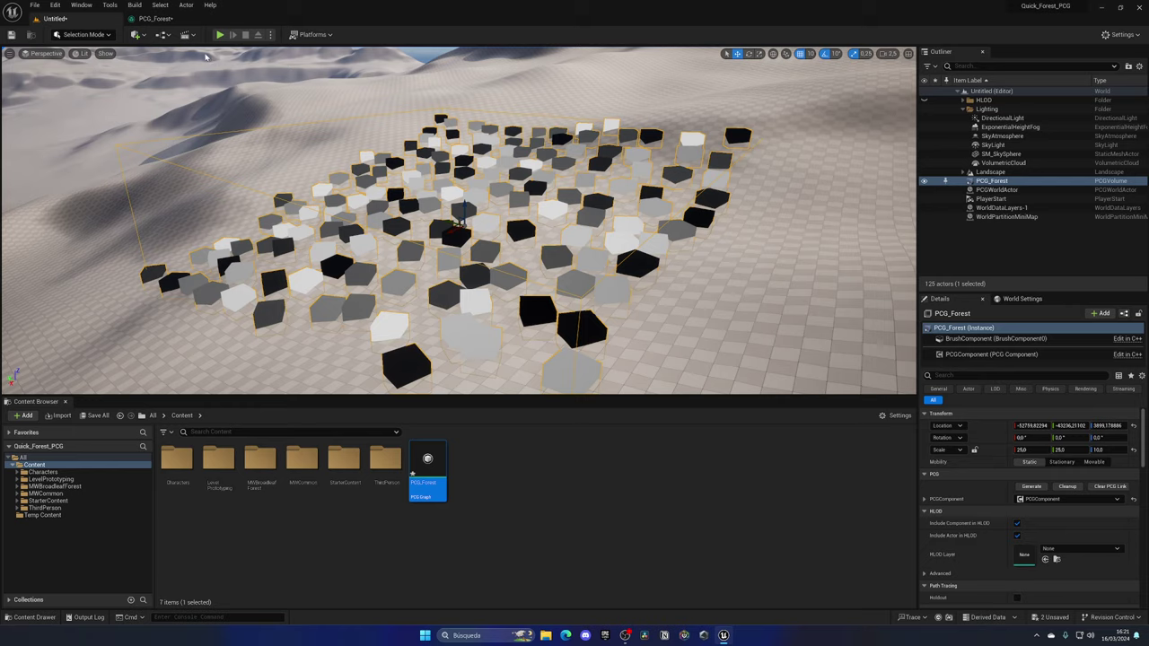
pyautogui.moveTo(269, 135); pyautogui.dragTo(404, 141, button='right')
pyautogui.moveTo(386, 243); pyautogui.dragTo(274, 260, button='right')
pyautogui.press('d')
pyautogui.keyDown('alt'); pyautogui.moveTo(439, 209); pyautogui.dragTo(484, 209); pyautogui.keyUp('alt')
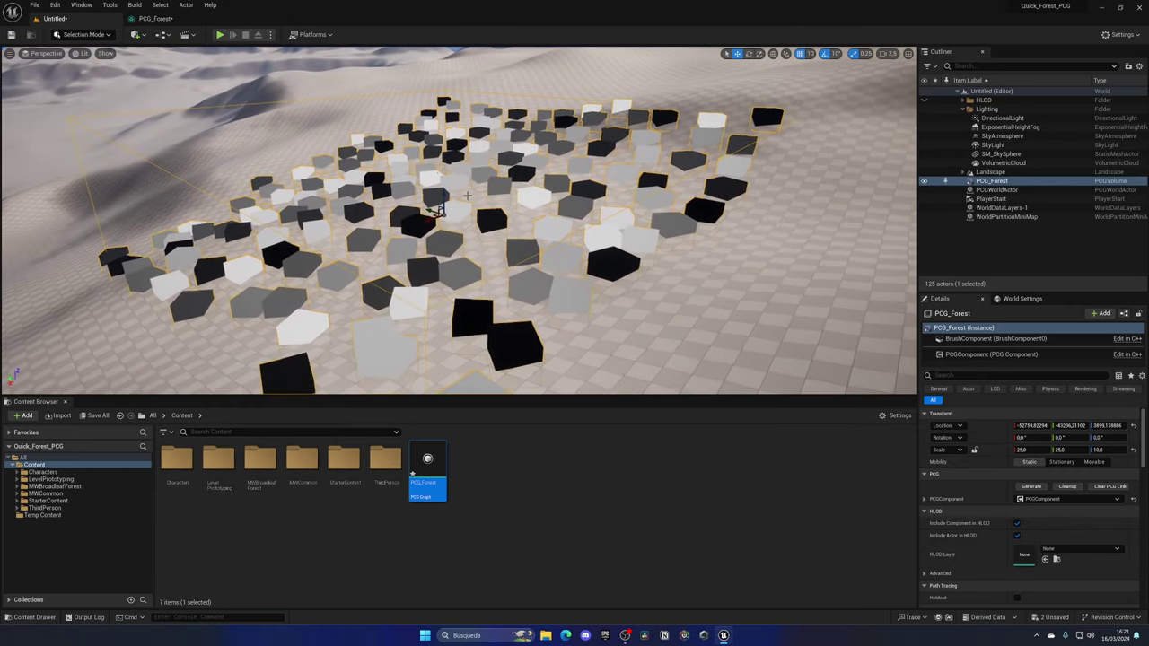
# Set Transform Points' Offset Min to -10, -10, -10 and Offset Max to 10, 10, -10.
pyautogui.click(155, 18)
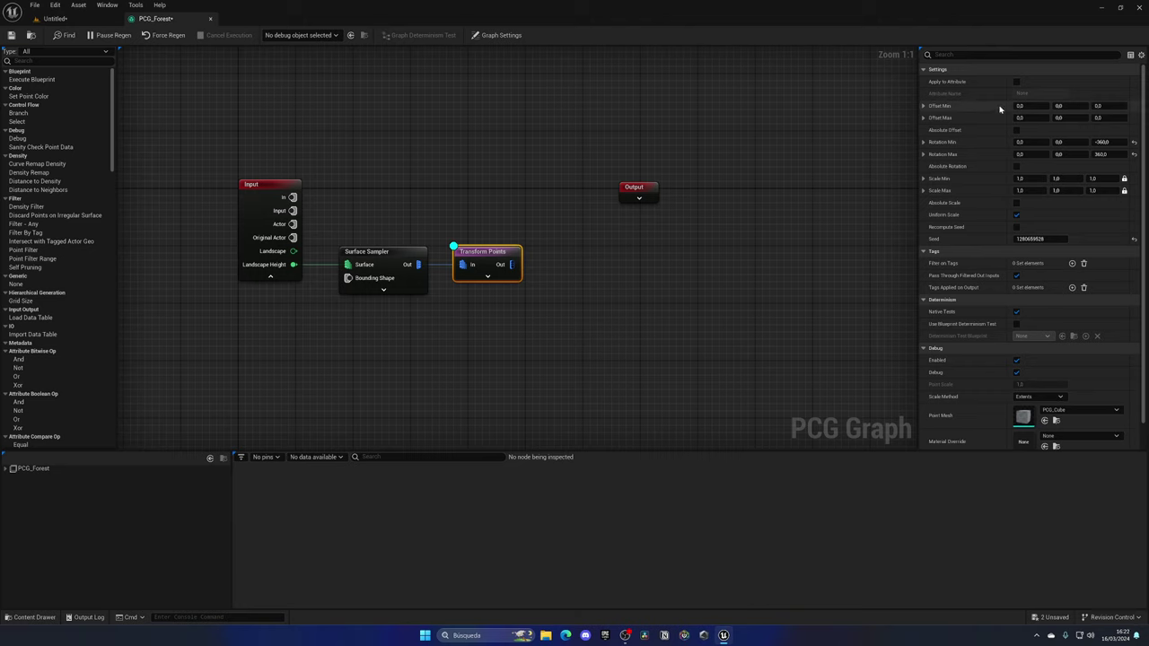
pyautogui.click(1023, 106)
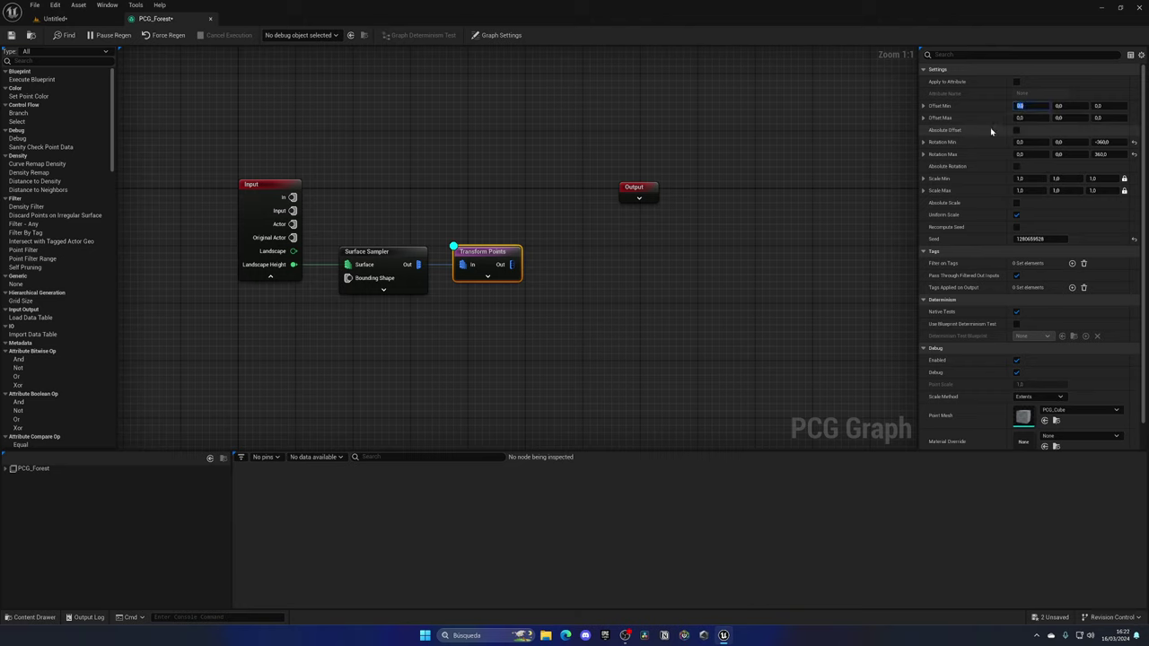
pyautogui.press('Tab')
pyautogui.write('-10')
pyautogui.press('Tab')
pyautogui.write('-10')
pyautogui.press('Tab')
pyautogui.write('10')
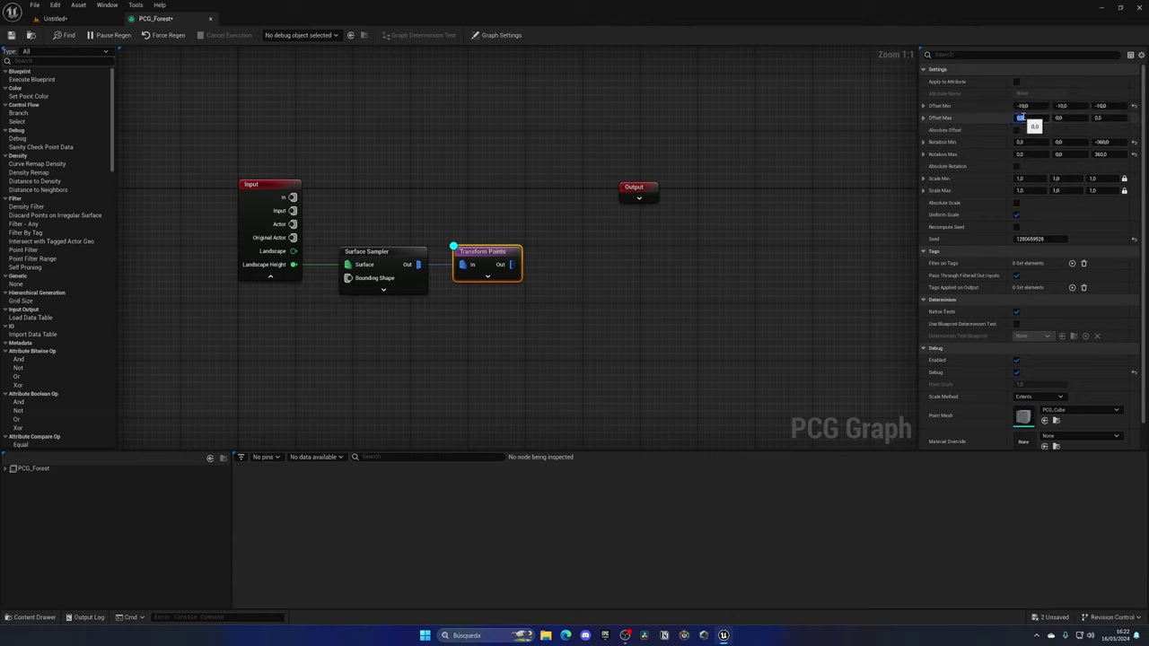
pyautogui.press('Tab')
pyautogui.write('10')
pyautogui.press('Tab')
pyautogui.write('10')
pyautogui.press('Return')
# Examine in the level how the offset and rotation spread the debug cubes over the landscape.
pyautogui.click(80, 20)
pyautogui.scroll(5, 473, 242)
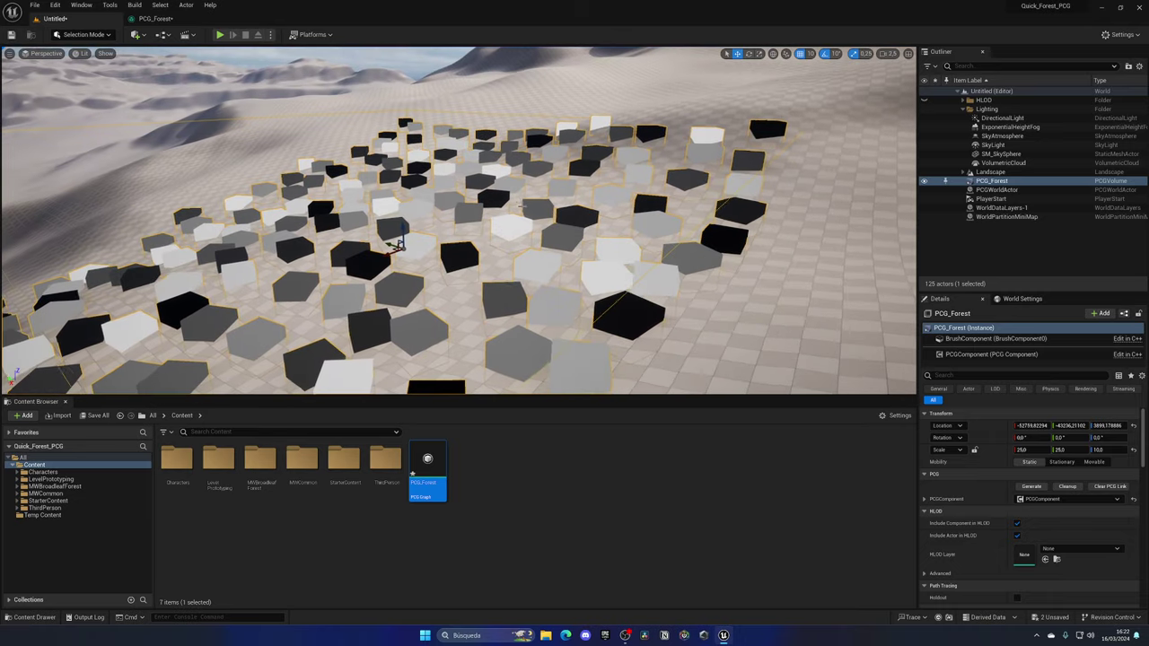
pyautogui.scroll(-3, 473, 242)
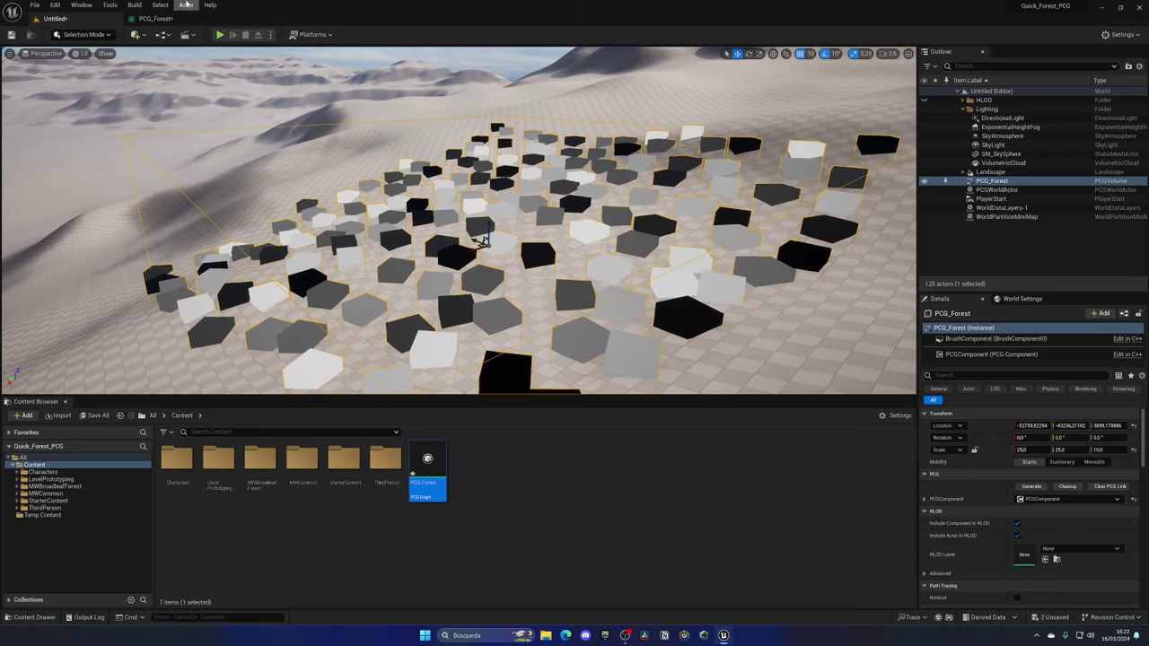
pyautogui.click(155, 19)
pyautogui.click(62, 19)
pyautogui.scroll(-5, 544, 130)
# Set Transform Points' Scale Max to 1.2 on all axes and check the debug cubes in the level.
pyautogui.click(156, 19)
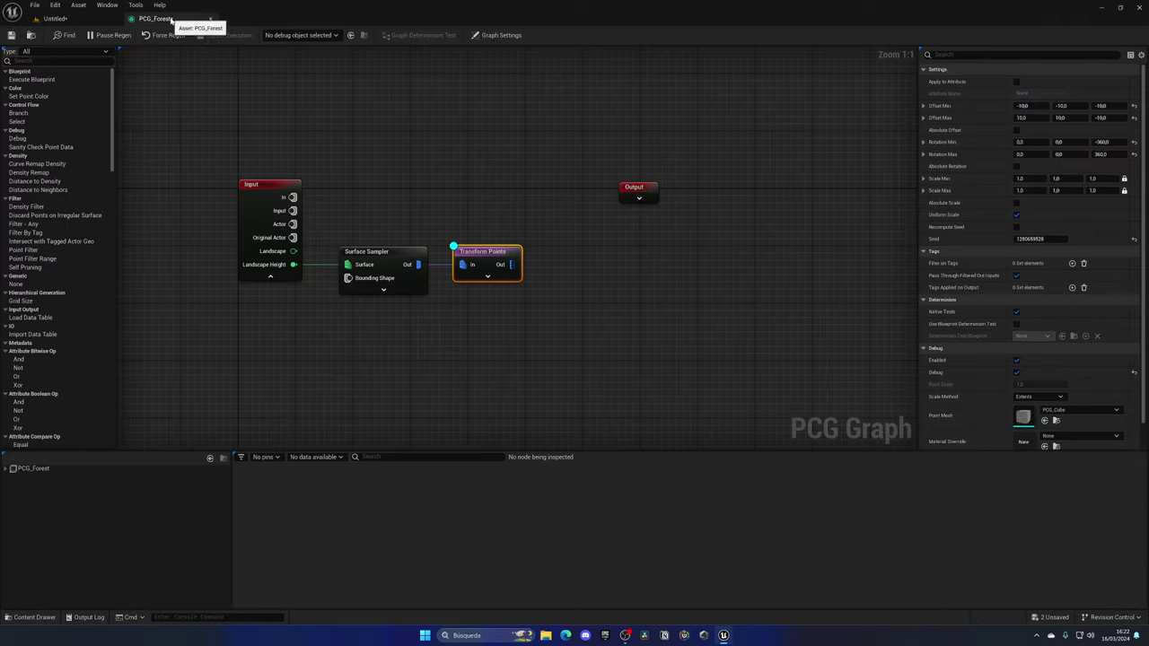
pyautogui.click(1032, 193)
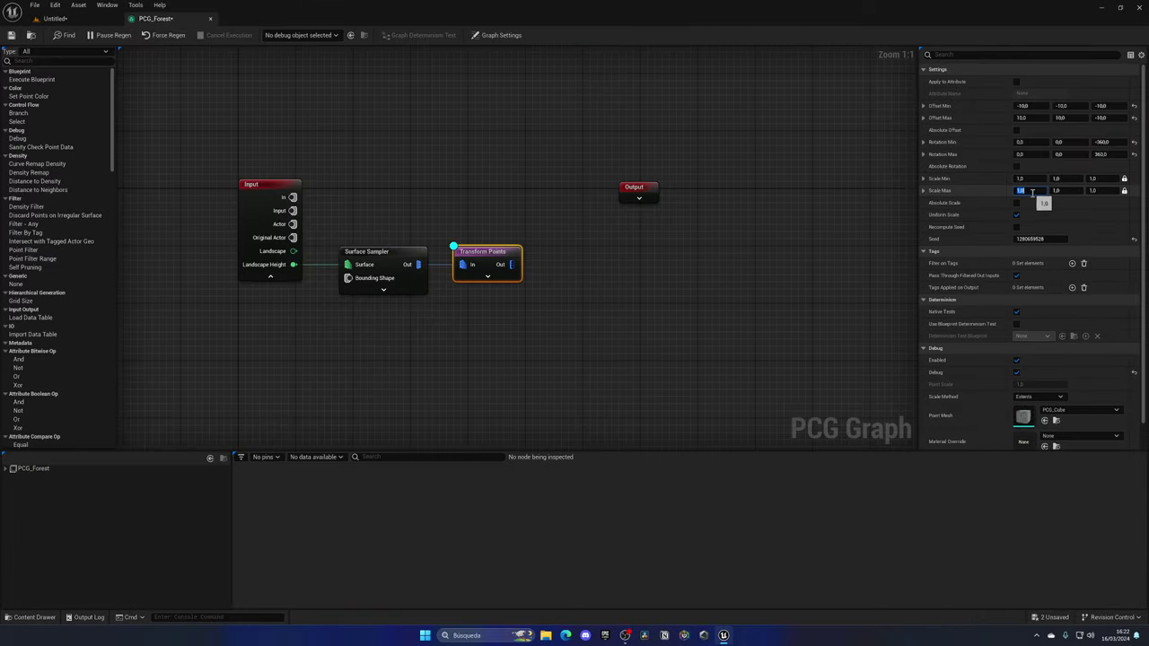
pyautogui.write('1,2')
pyautogui.press('Tab')
pyautogui.click(54, 18)
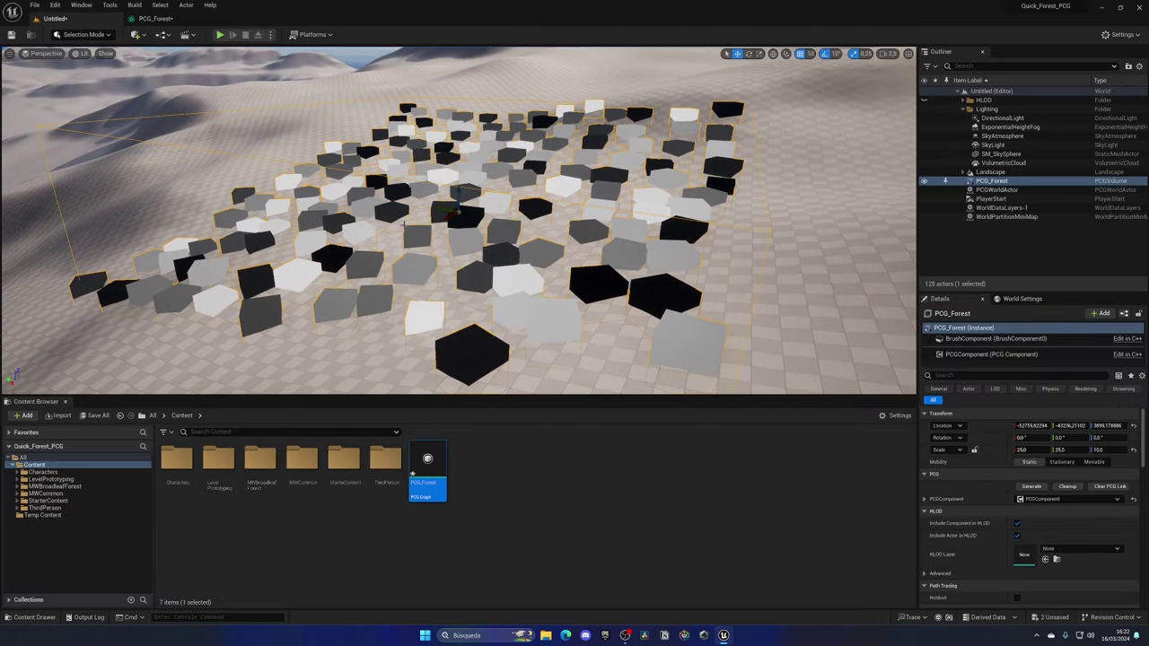
# Set Transform Points' Scale Max to 1.1 on all axes, save the graph and check the cubes in the level.
pyautogui.click(156, 18)
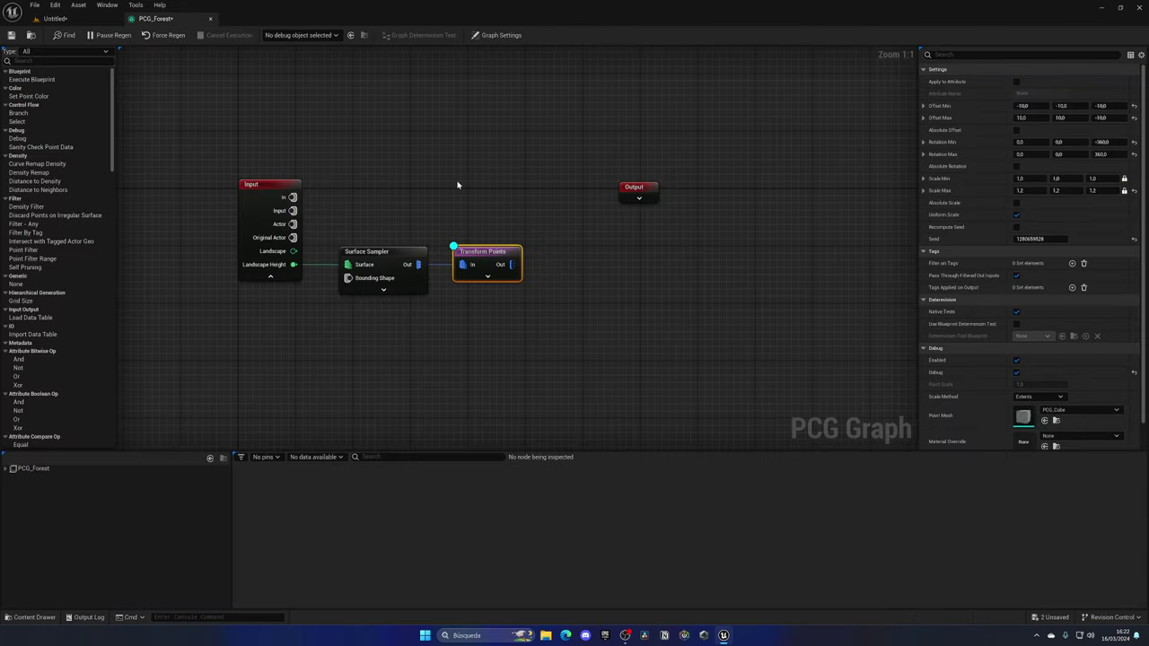
pyautogui.click(1039, 191)
pyautogui.write('1')
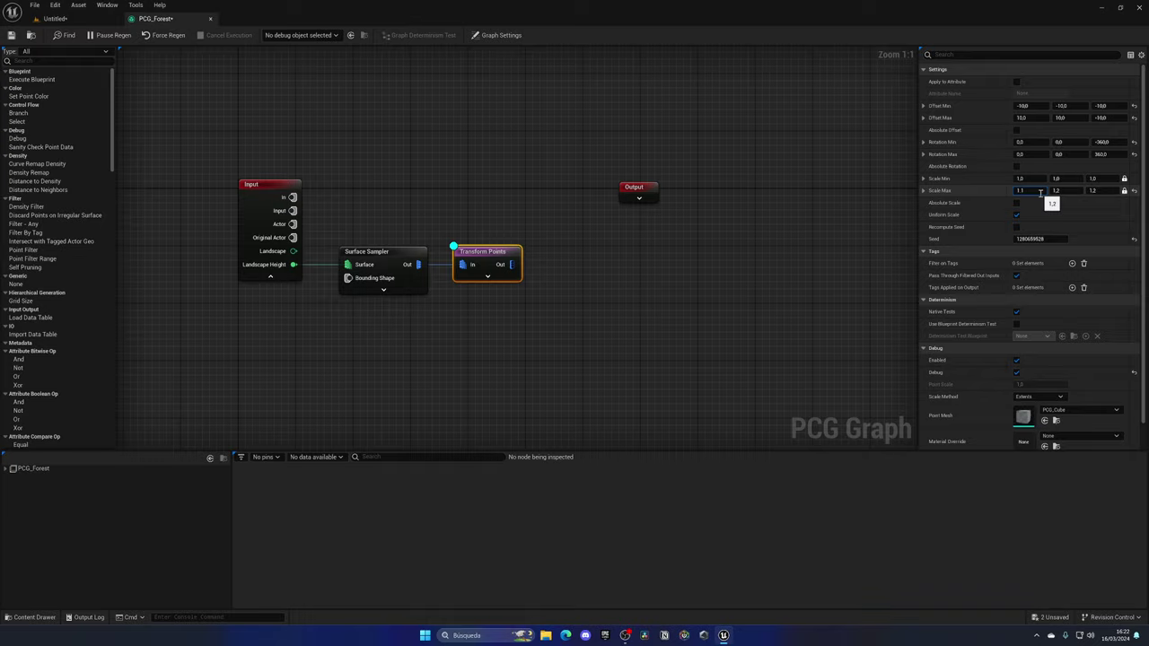
pyautogui.write(',1')
pyautogui.click(644, 237)
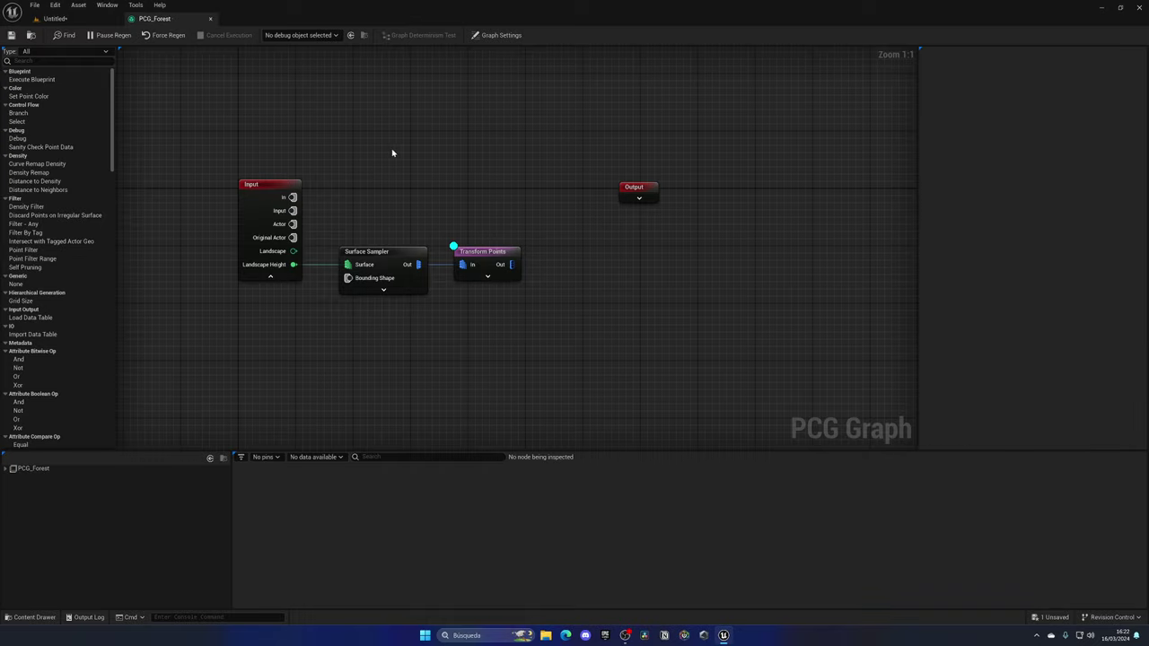
pyautogui.moveTo(426, 150); pyautogui.dragTo(452, 149, button='right')
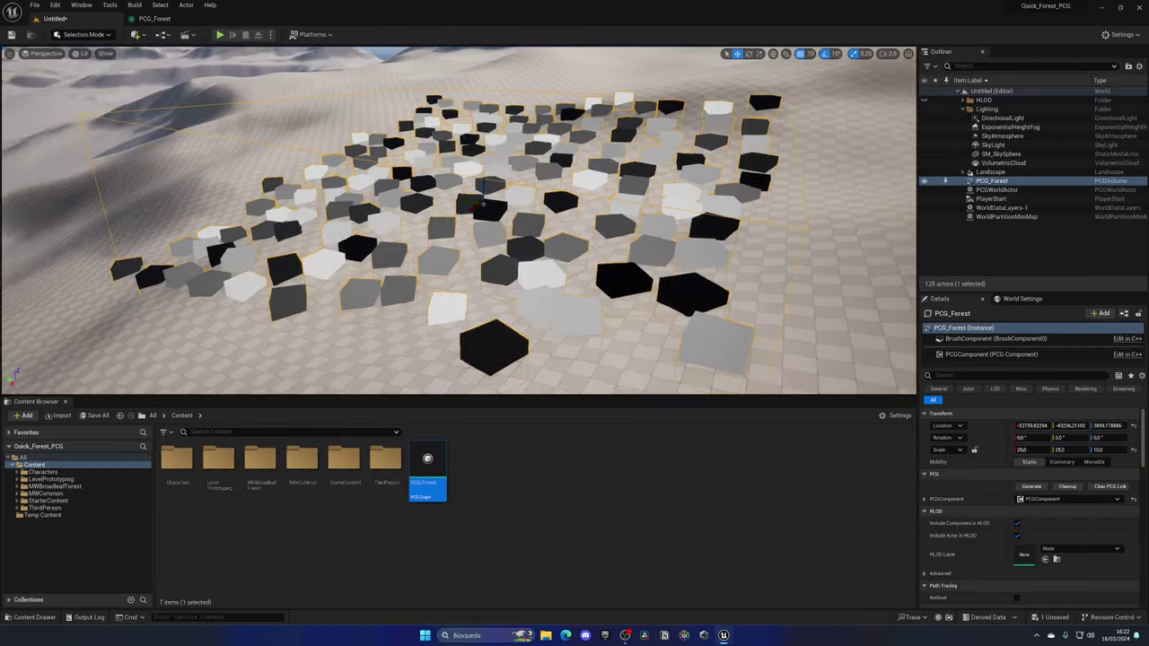
pyautogui.moveTo(459, 219)
pyautogui.mouseDown(button='right')
pyautogui.moveTo(485, 229)
pyautogui.moveTo(489, 247)
pyautogui.moveTo(462, 233)
pyautogui.mouseUp(button='right')
pyautogui.moveTo(425, 156)
pyautogui.mouseDown(button='right')
pyautogui.moveTo(420, 135)
pyautogui.moveTo(424, 155)
pyautogui.mouseUp(button='right')
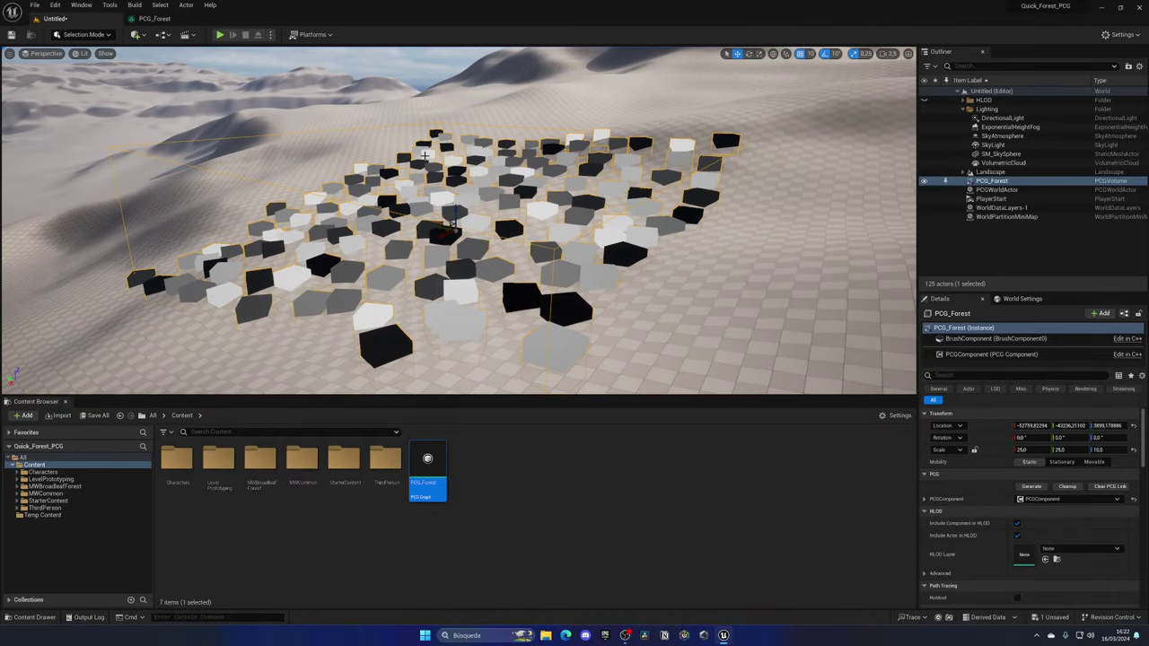
# Turn off Debug for the Transform Points node in the PCG_Forest graph.
pyautogui.click(154, 18)
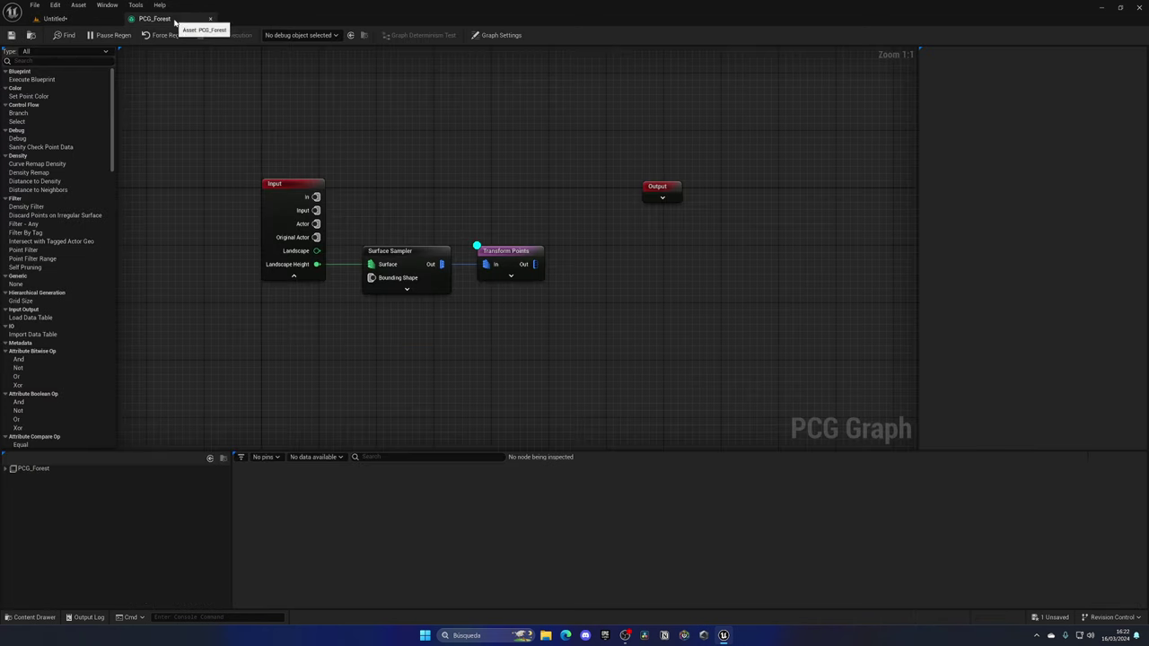
pyautogui.click(469, 259)
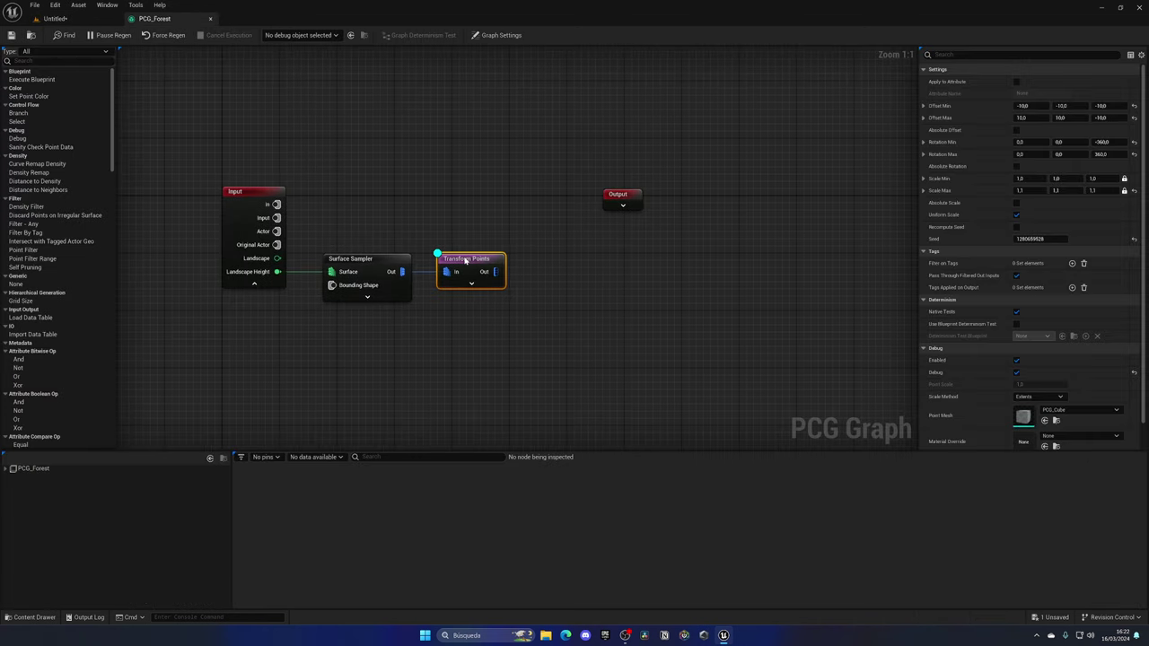
pyautogui.click(538, 266)
pyautogui.moveTo(547, 267); pyautogui.dragTo(511, 266, button='right')
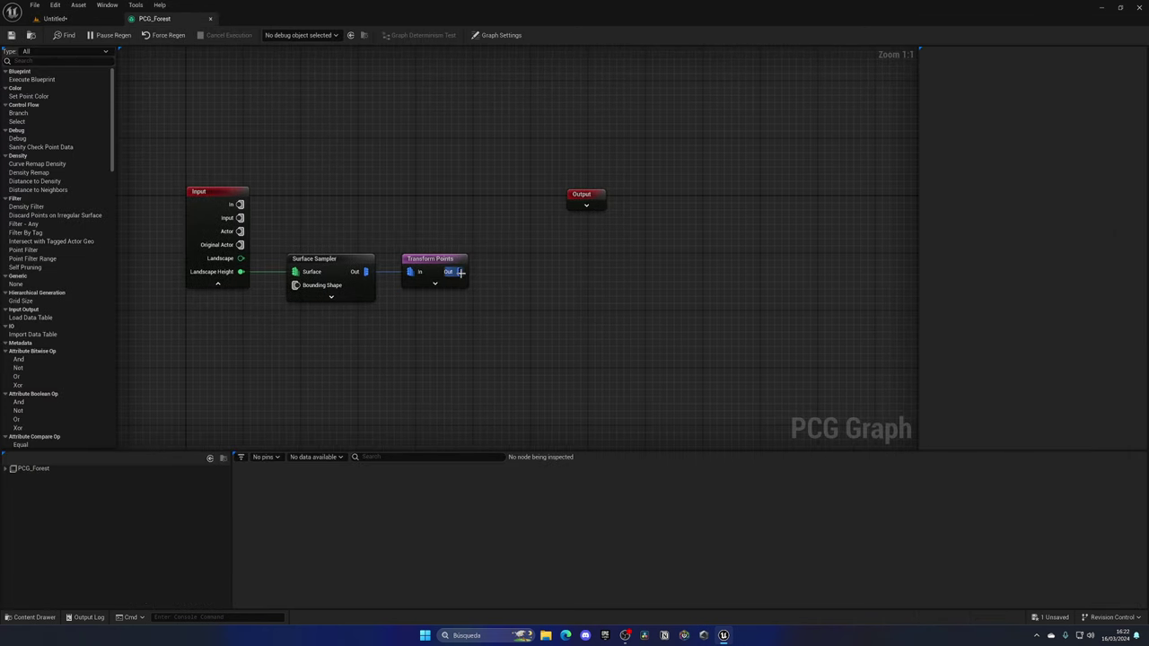
# Add a Static Mesh Spawner node fed by the Transform Points output.
pyautogui.moveTo(458, 271); pyautogui.dragTo(508, 279)
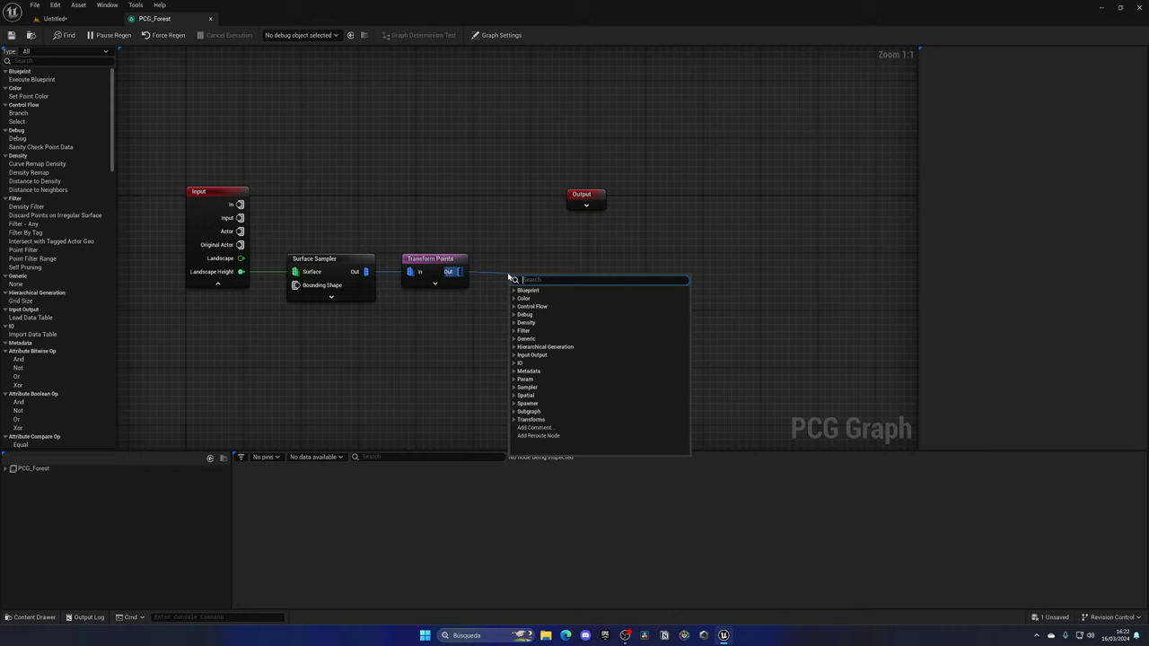
pyautogui.write('sta')
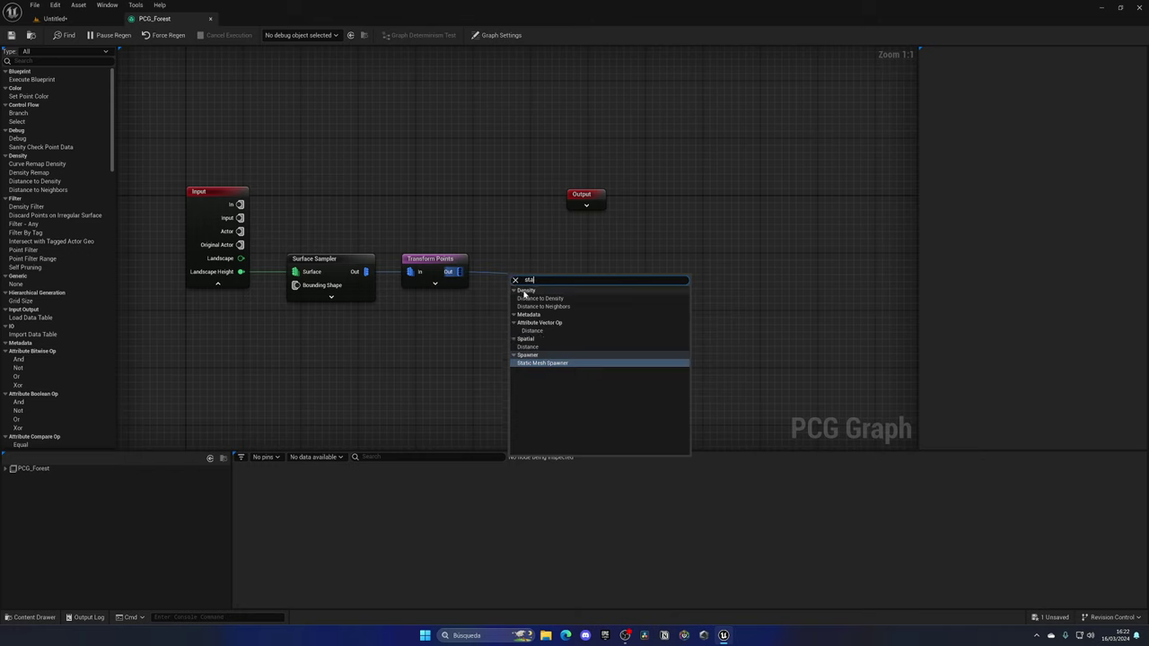
pyautogui.click(535, 363)
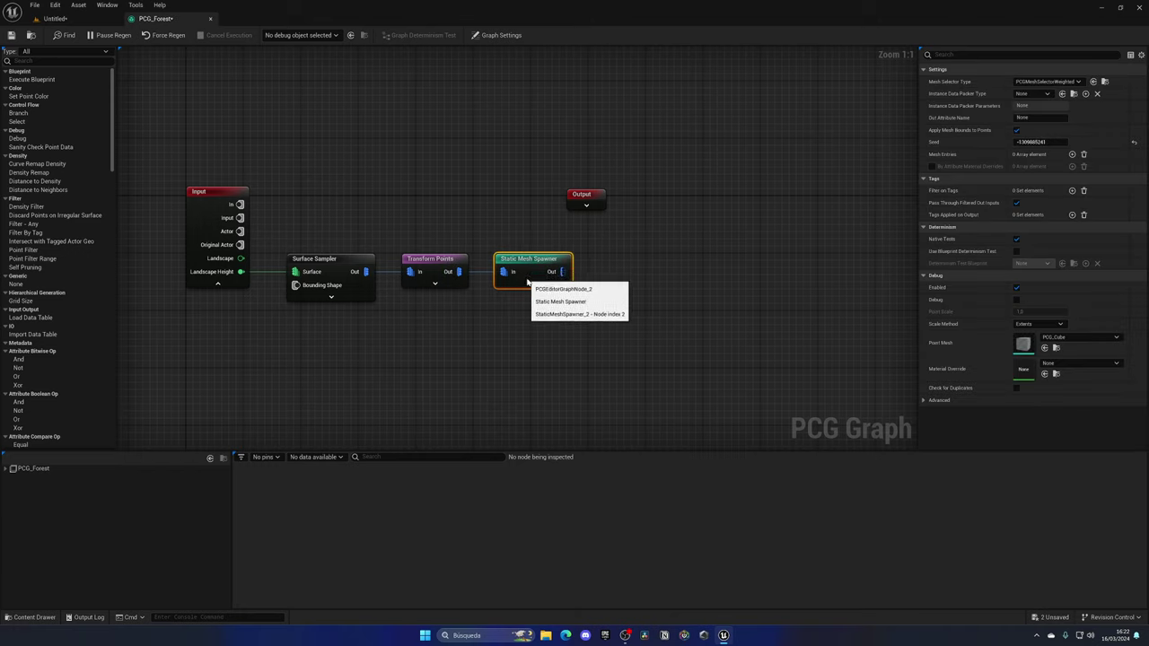
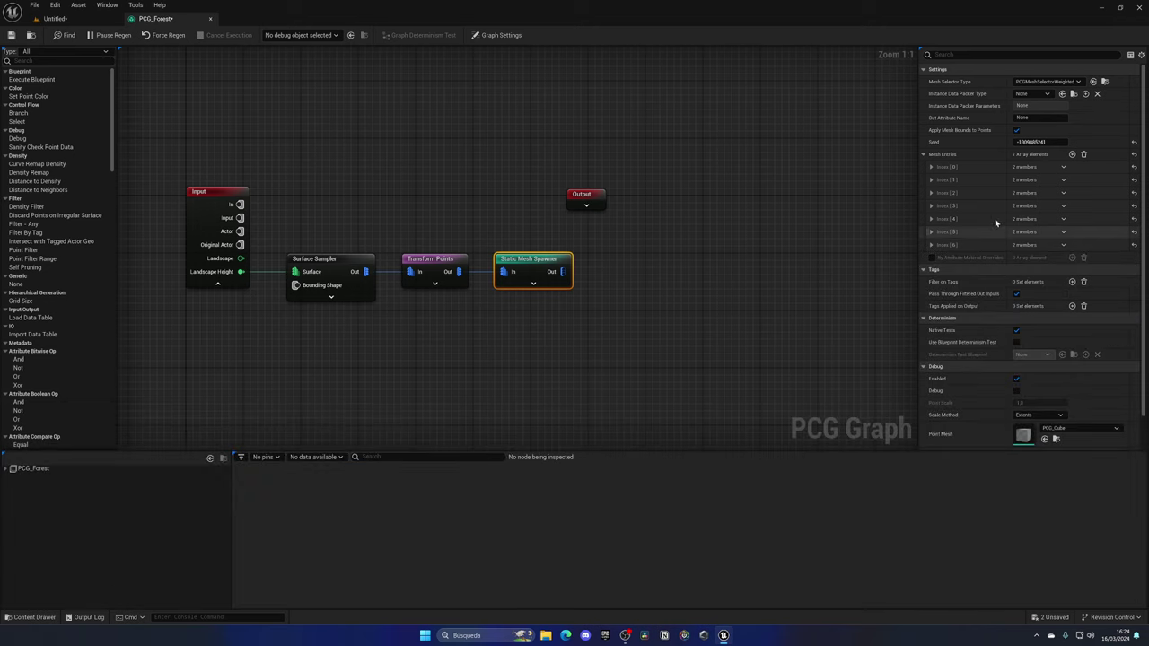
# Add mesh entry Index [7] to the Static Mesh Spawner and assign the oak sapling A mesh from the Oak folder.
pyautogui.click(1072, 154)
pyautogui.click(931, 259)
pyautogui.click(937, 271)
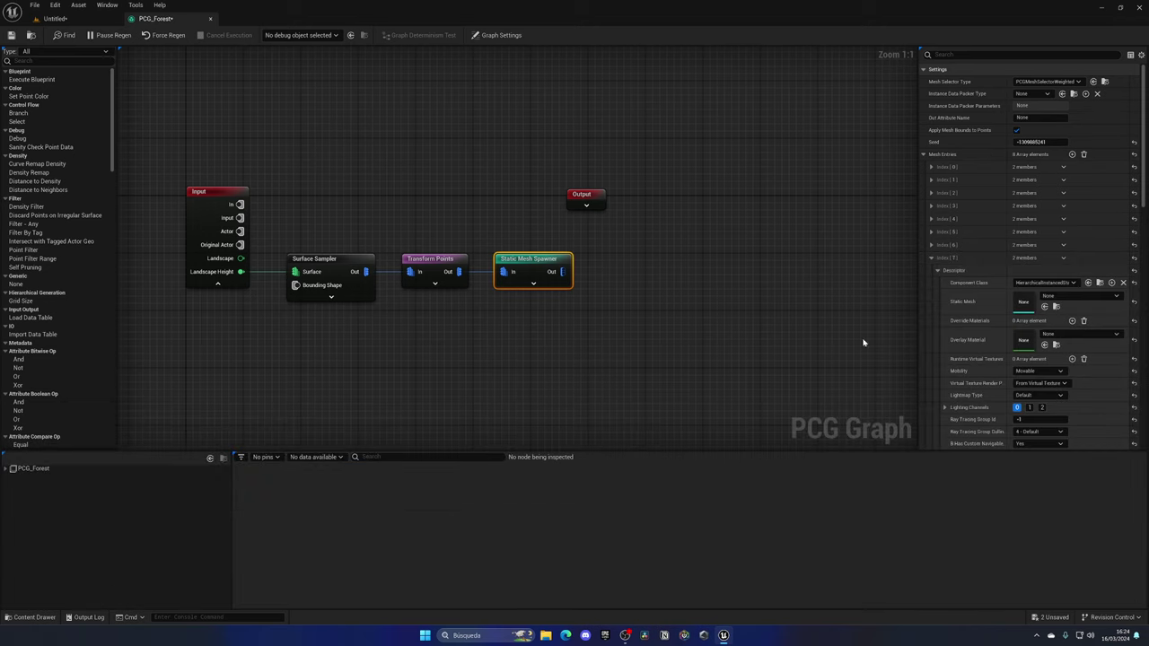
pyautogui.hotkey('ctrl', 'space')
pyautogui.moveTo(502, 458); pyautogui.dragTo(993, 290)
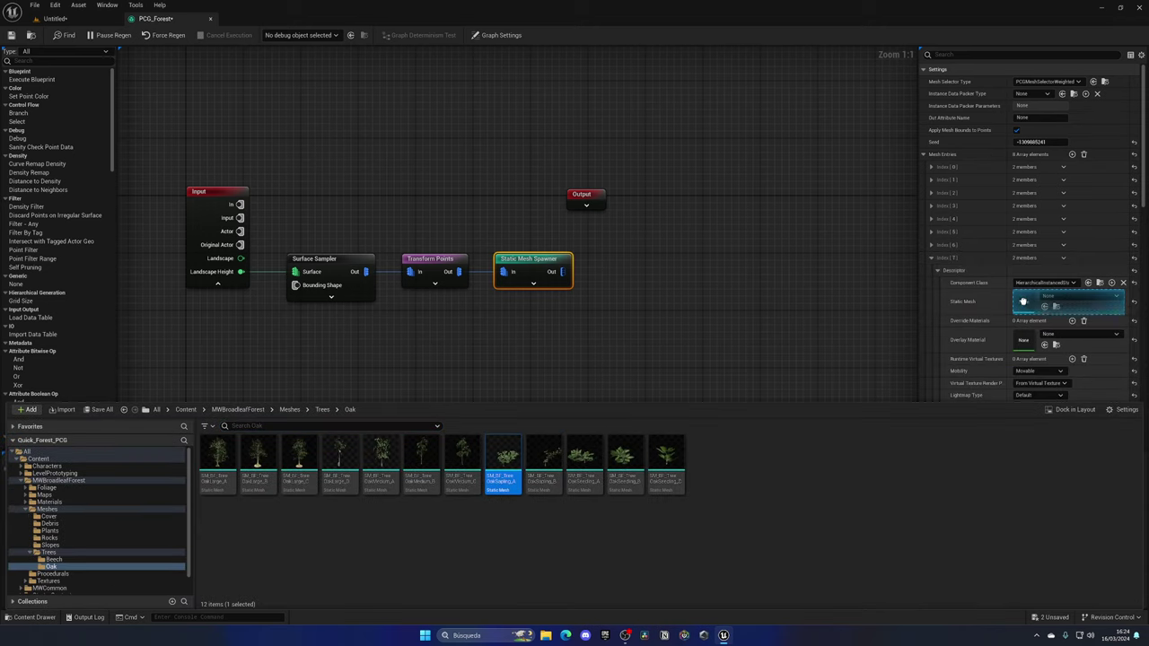
# Save the PCG_Forest graph and check the spawned trees in the level.
pyautogui.click(932, 259)
pyautogui.click(703, 255)
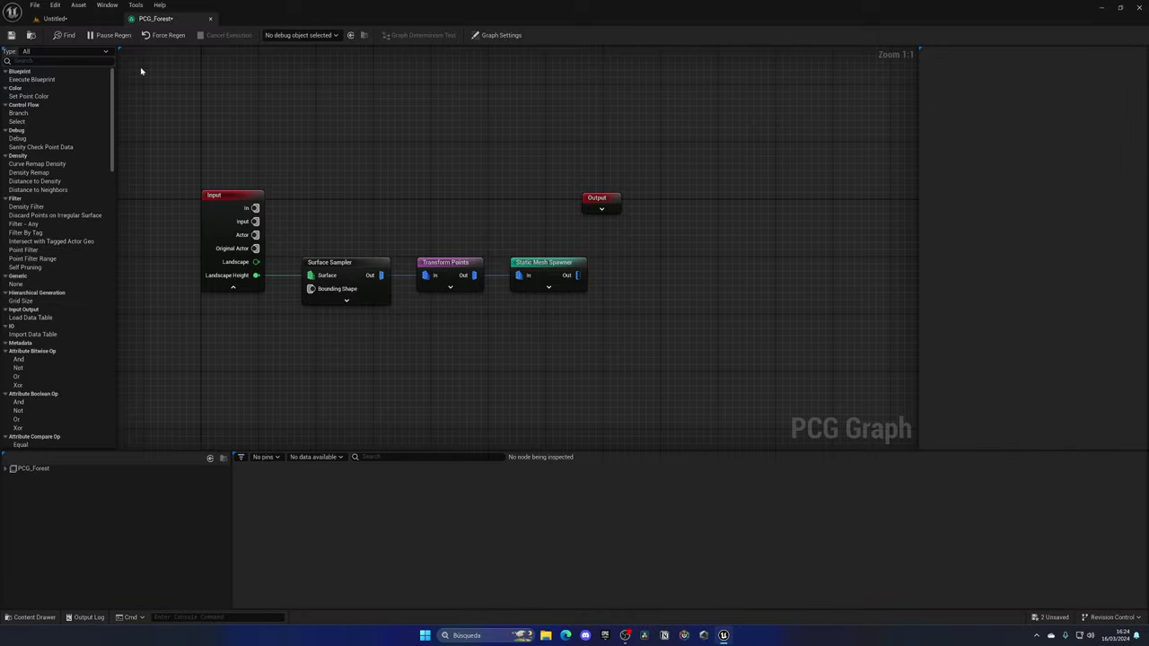
pyautogui.click(54, 18)
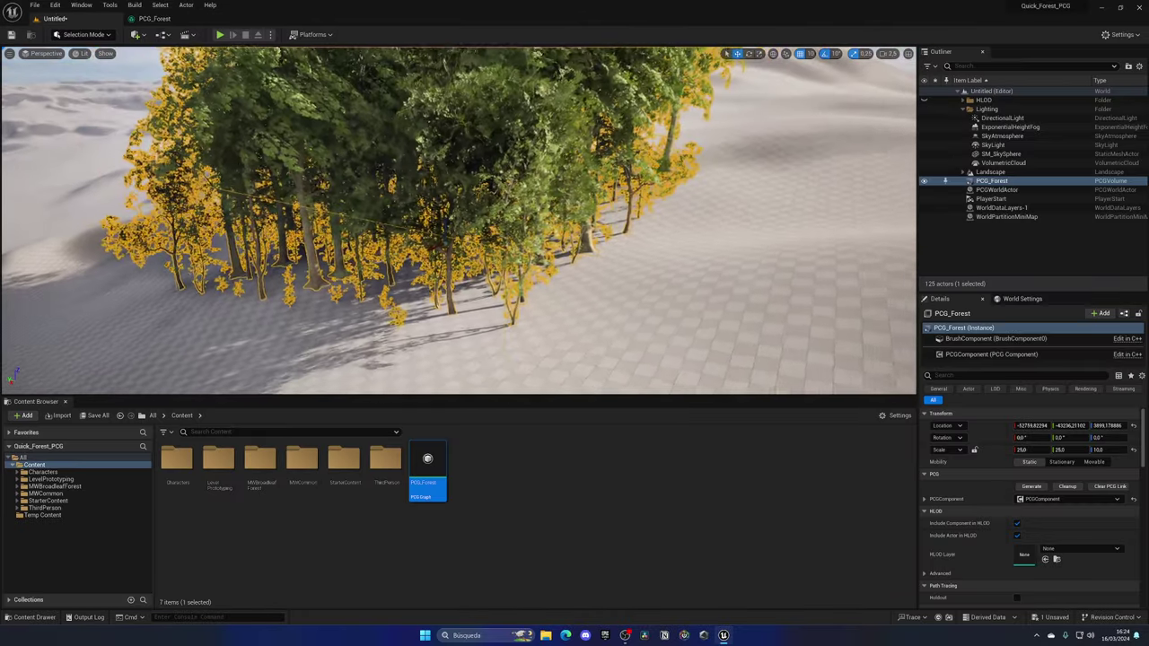
pyautogui.click(958, 259)
pyautogui.moveTo(718, 243)
pyautogui.mouseDown(button='right')
pyautogui.moveTo(709, 252)
pyautogui.moveTo(731, 252)
pyautogui.moveTo(718, 243)
pyautogui.moveTo(713, 256)
pyautogui.moveTo(727, 260)
pyautogui.moveTo(718, 242)
pyautogui.moveTo(729, 224)
pyautogui.moveTo(710, 240)
pyautogui.moveTo(723, 237)
pyautogui.mouseUp(button='right')
pyautogui.scroll(-1, 724, 243)
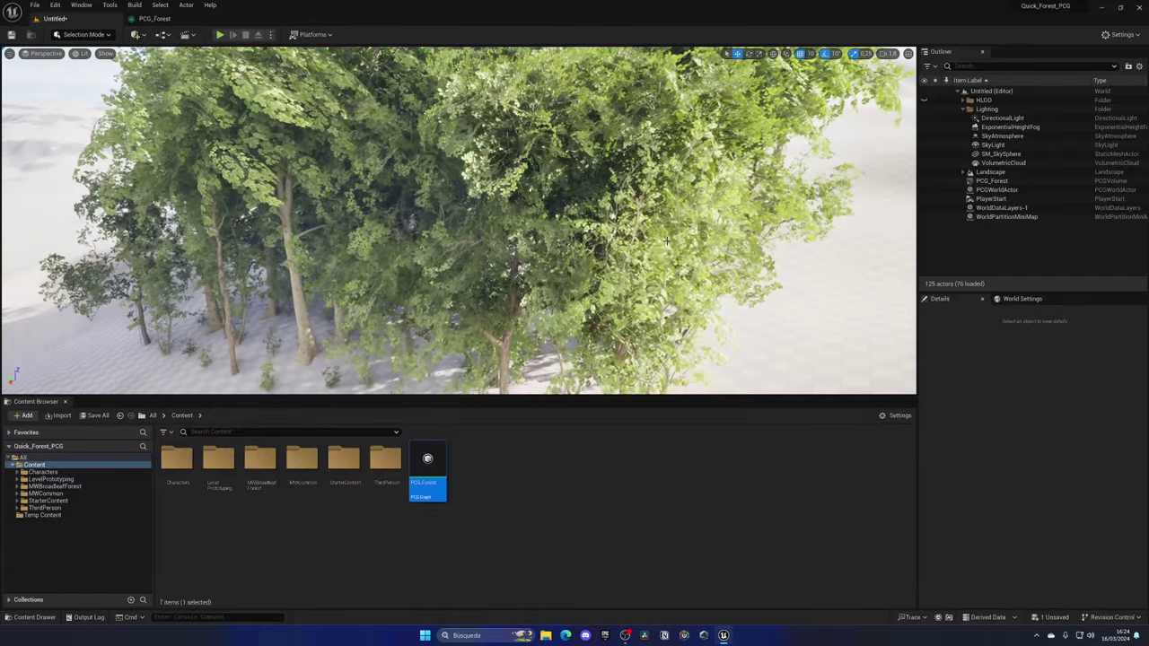
# Try scaling the PCG_Forest volume to 150 with proportions locked and view the enlarged forest.
pyautogui.click(667, 240)
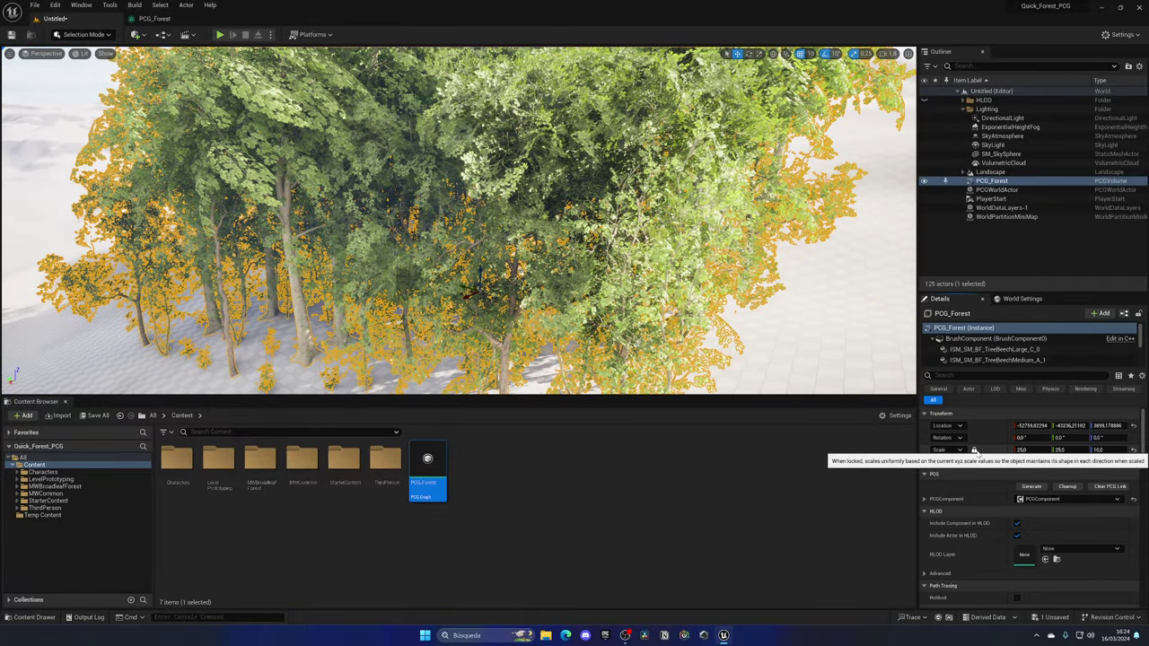
pyautogui.click(1022, 451)
pyautogui.write('150')
pyautogui.press('Return')
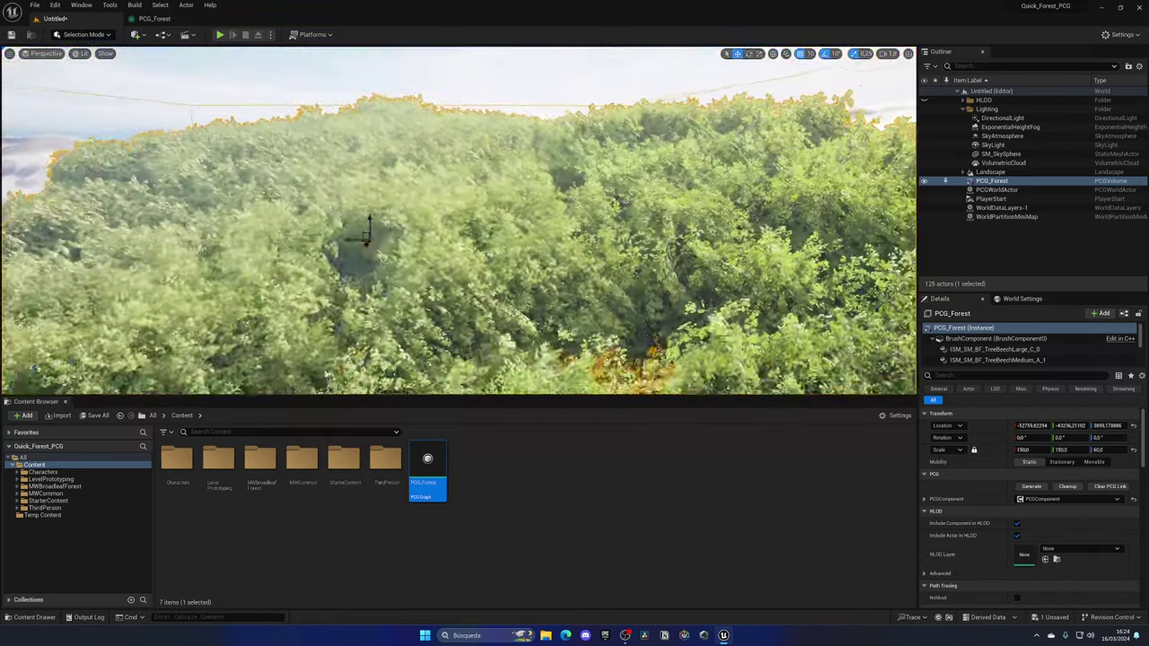
pyautogui.press('s')
pyautogui.moveTo(459, 221); pyautogui.dragTo(422, 214, button='right')
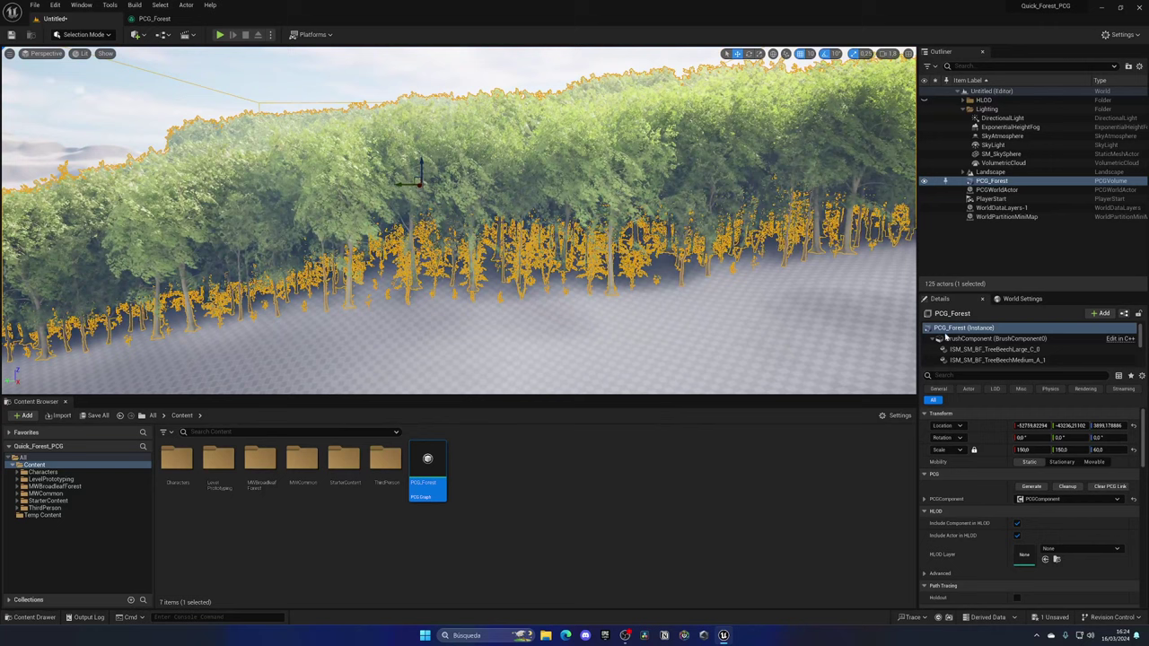
# Set the PCG_Forest volume's scale to 70 on X, Y and Z with proportions unlocked, and check the forest in the level.
pyautogui.click(1023, 452)
pyautogui.write('0')
pyautogui.press('Return')
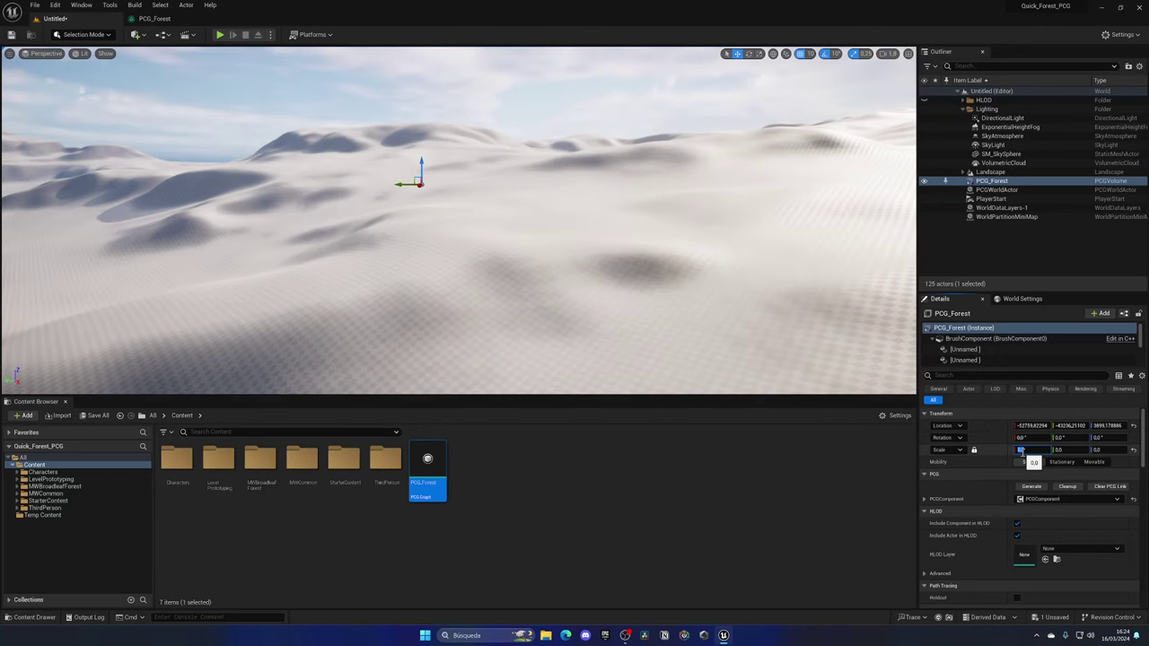
pyautogui.write('1')
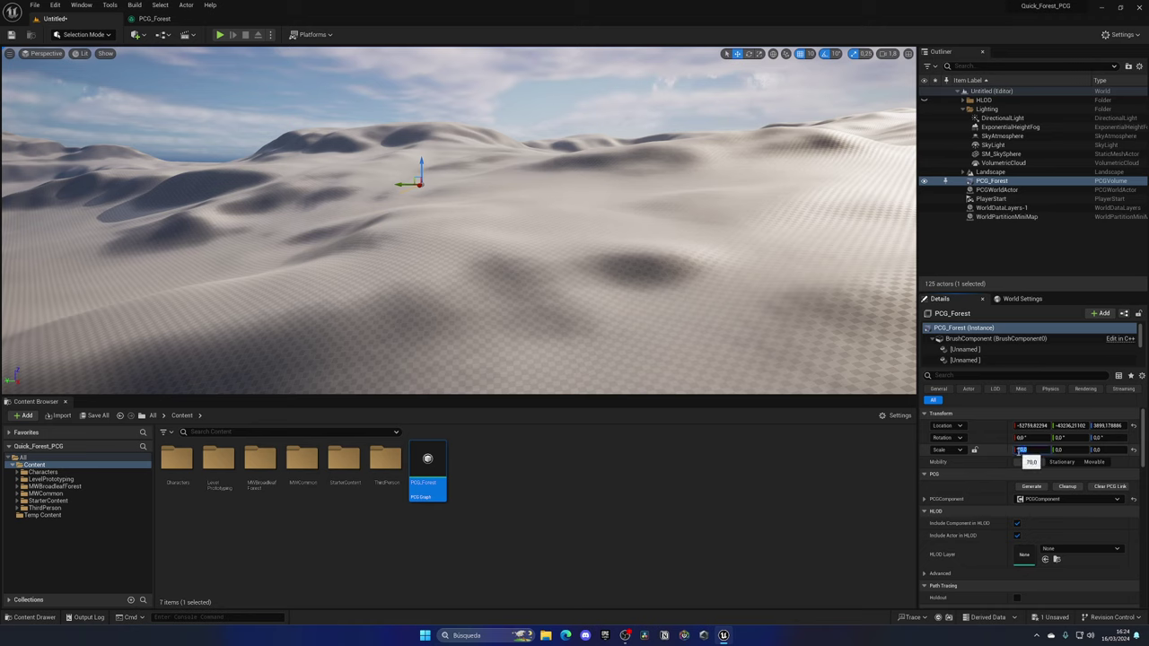
pyautogui.click(974, 450)
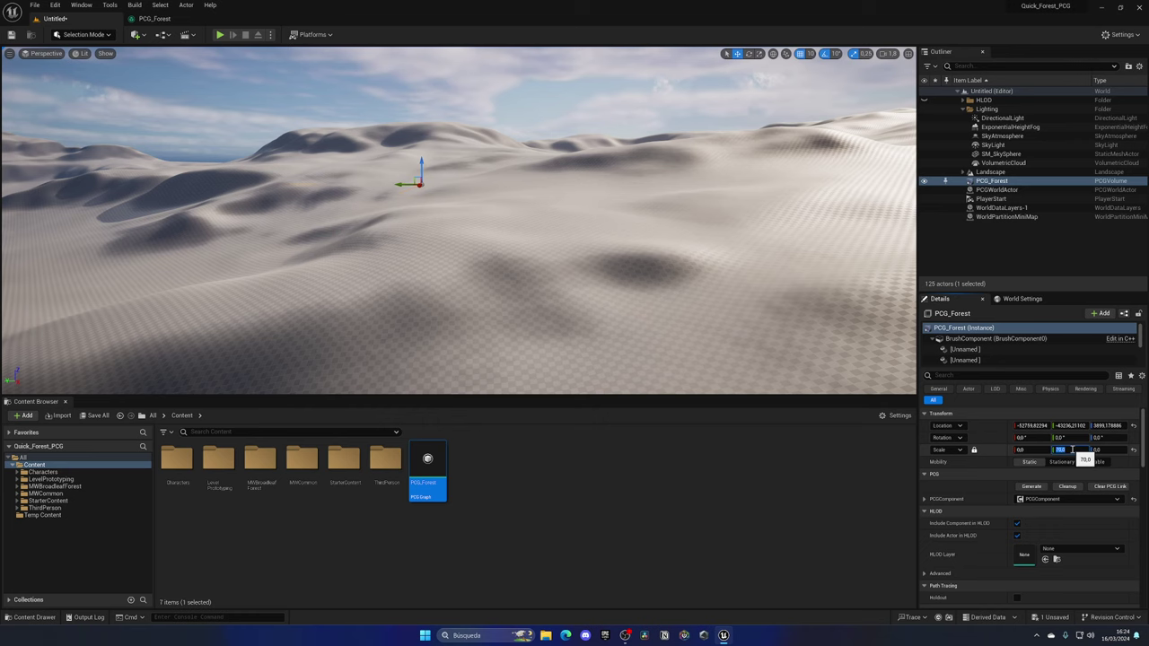
pyautogui.click(974, 452)
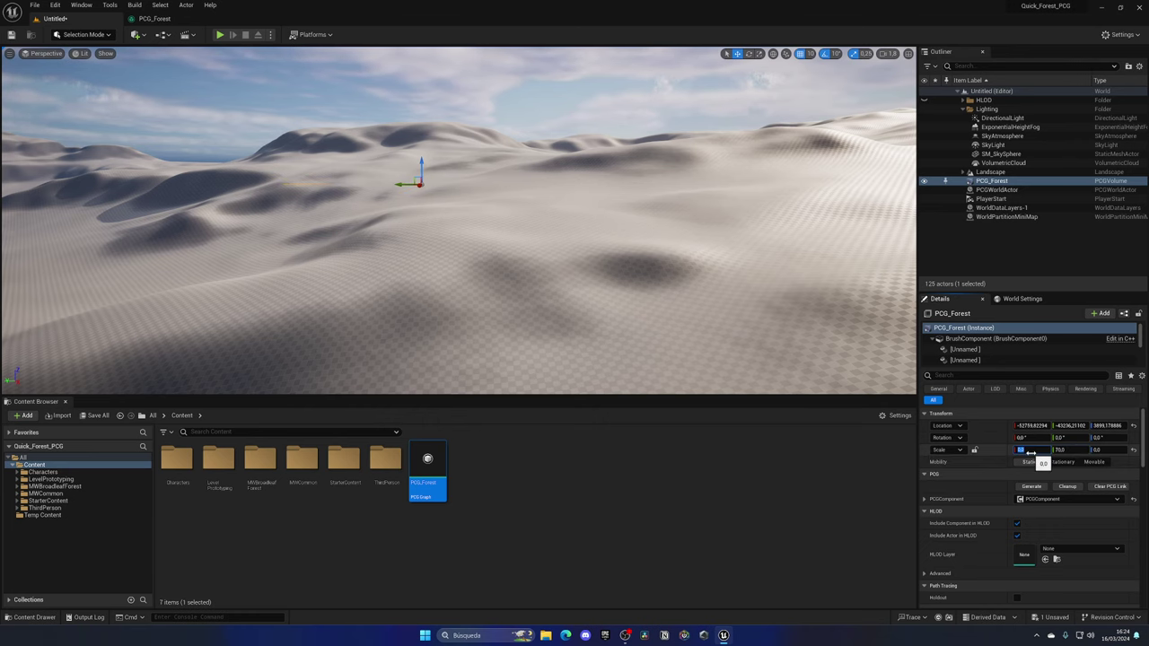
pyautogui.click(1101, 453)
pyautogui.write('7')
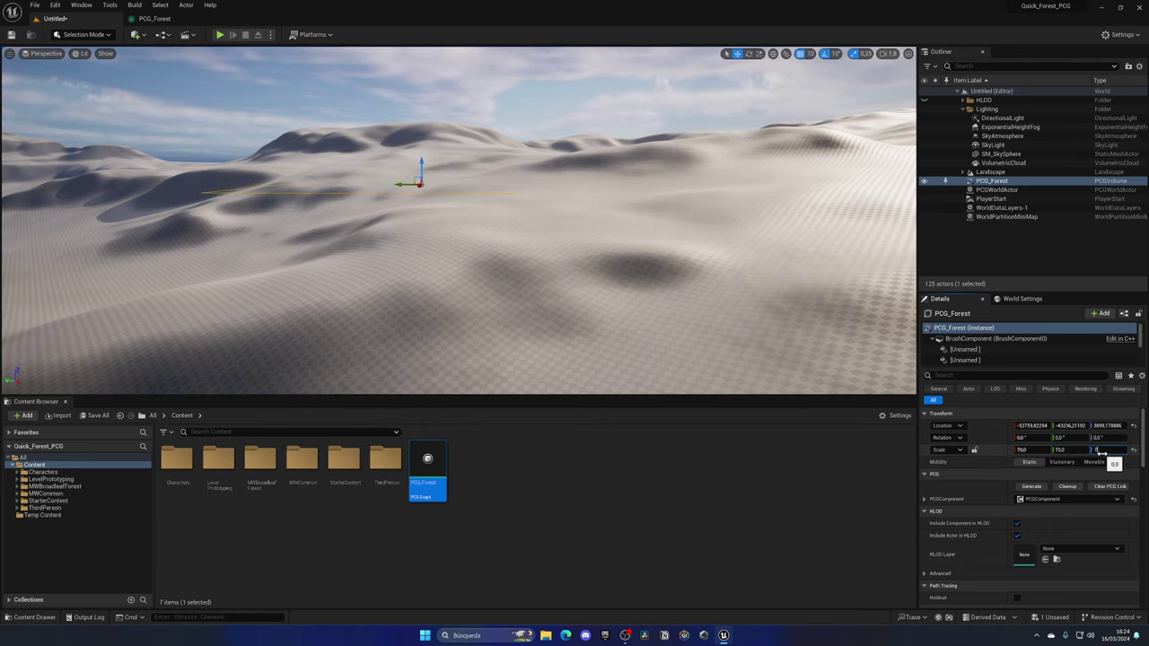
pyautogui.write('0')
pyautogui.press('Return')
pyautogui.moveTo(656, 261)
pyautogui.mouseDown(button='right')
pyautogui.moveTo(654, 215)
pyautogui.moveTo(678, 282)
pyautogui.moveTo(651, 240)
pyautogui.mouseUp(button='right')
pyautogui.click(1026, 264)
pyautogui.press('w')
pyautogui.press('w')
pyautogui.press('s')
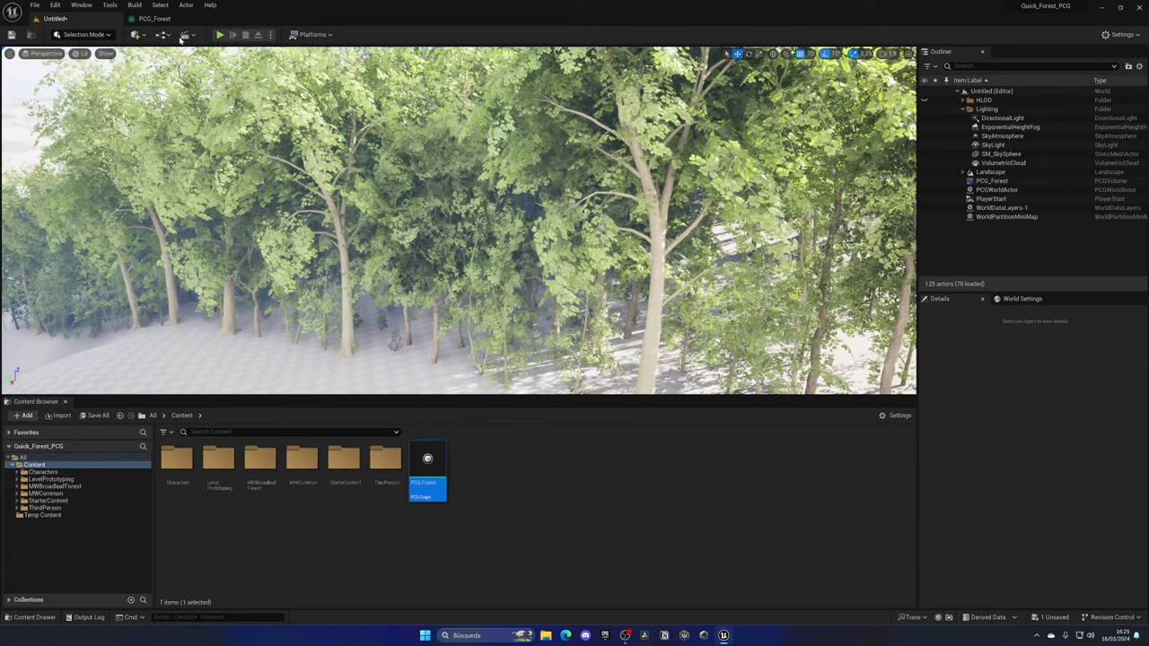
# Insert a Density Filter node between Surface Sampler and Transform Points in the PCG_Forest graph.
pyautogui.click(155, 18)
pyautogui.moveTo(478, 248); pyautogui.dragTo(655, 267)
pyautogui.click(434, 238)
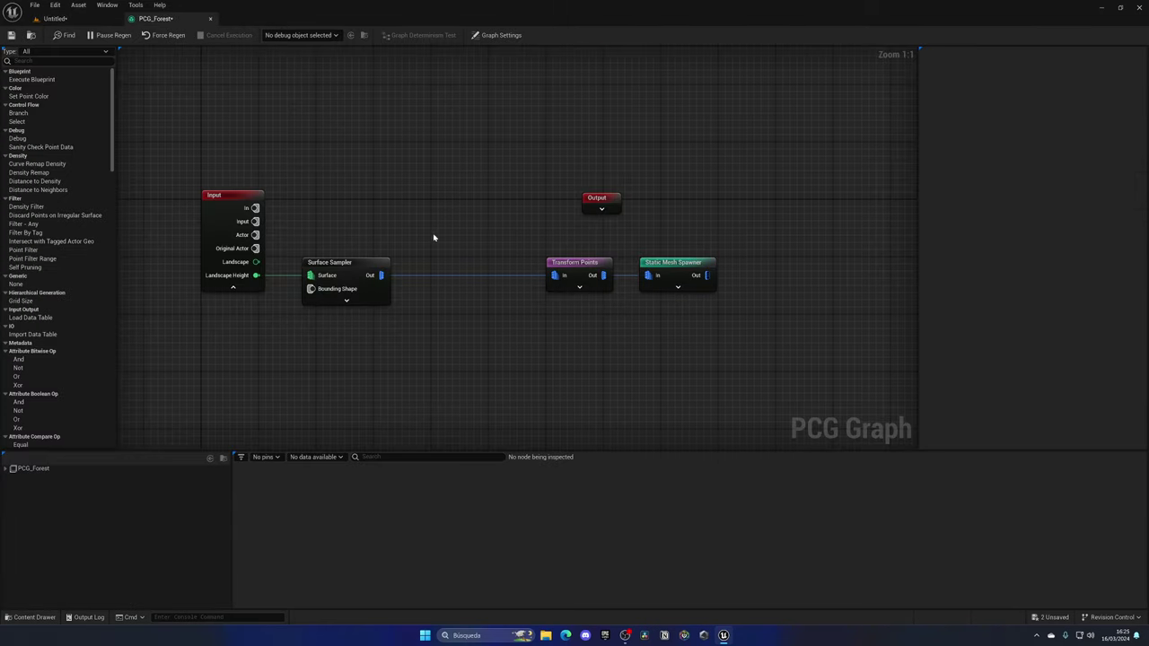
pyautogui.moveTo(381, 275); pyautogui.dragTo(431, 309)
pyautogui.write('fil')
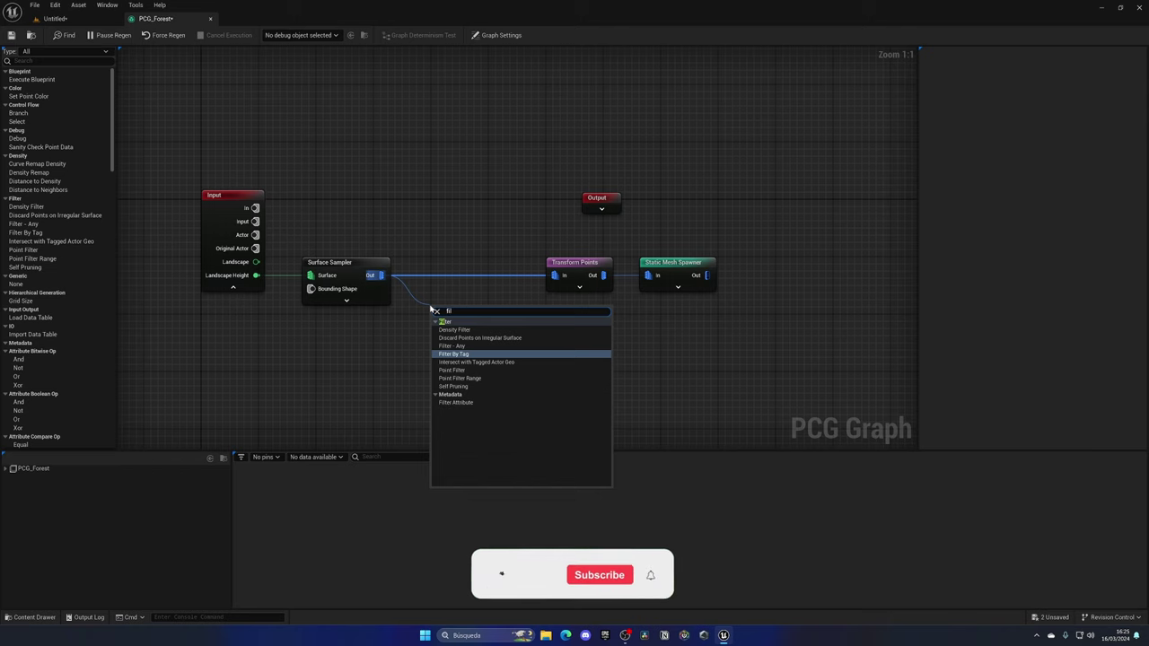
pyautogui.click(453, 329)
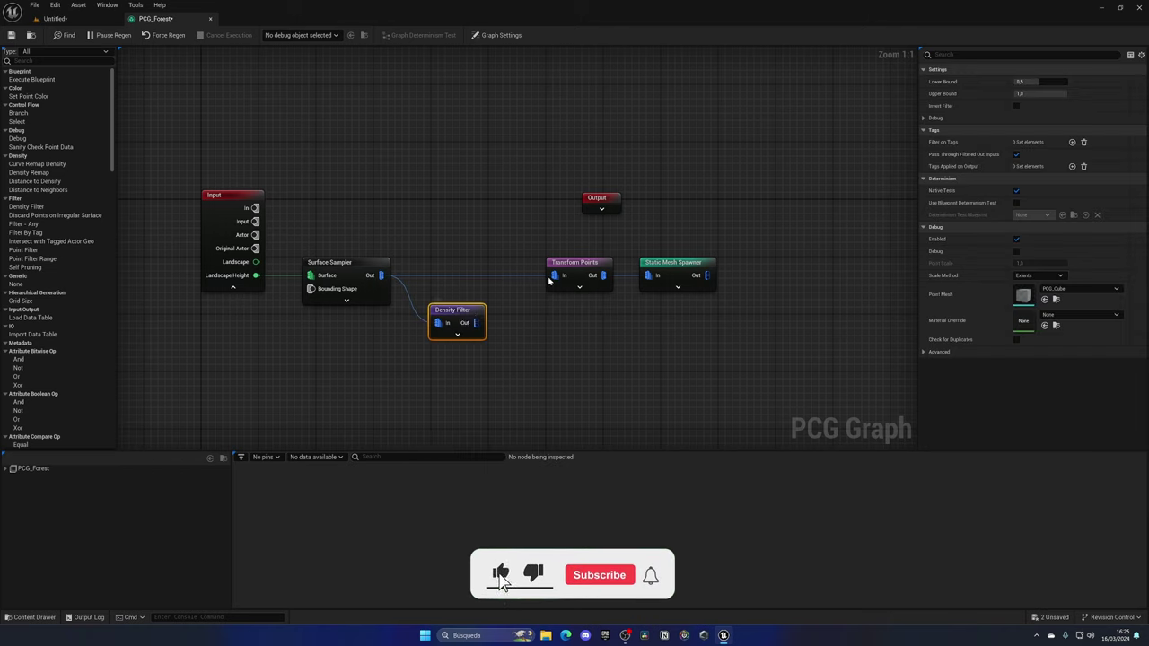
pyautogui.moveTo(464, 313); pyautogui.dragTo(466, 266)
# Try Density Filter bounds of 0.396 lower and 0.834667 upper, and inspect the node's debug cubes in the level.
pyautogui.moveTo(1062, 93); pyautogui.dragTo(1041, 82)
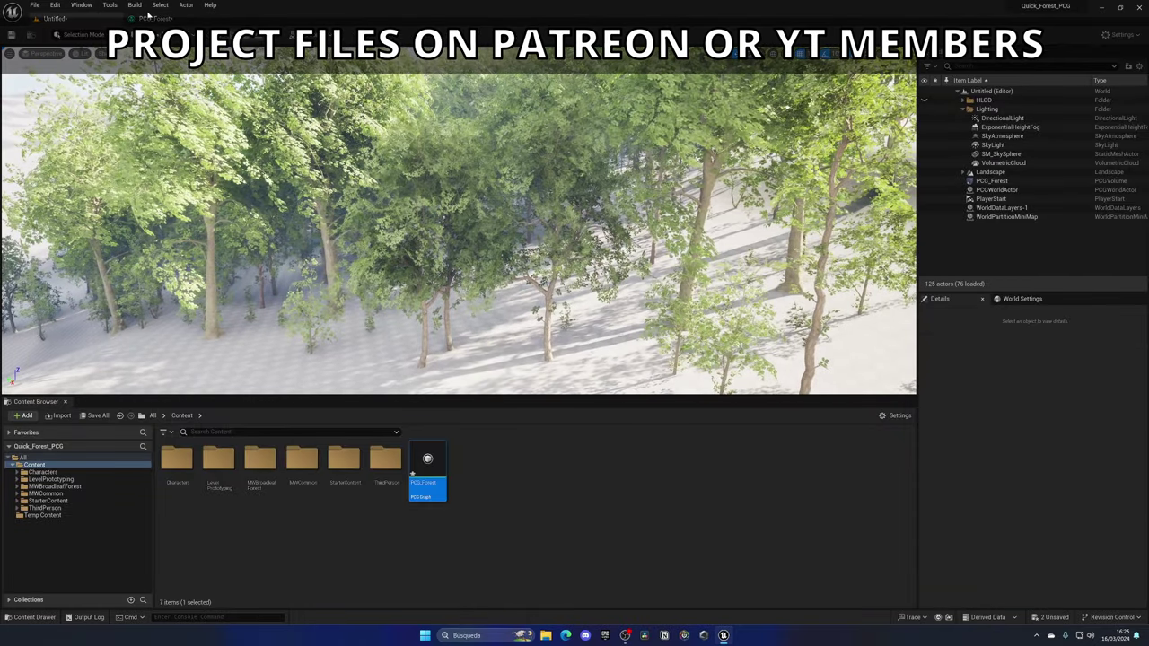
pyautogui.click(151, 17)
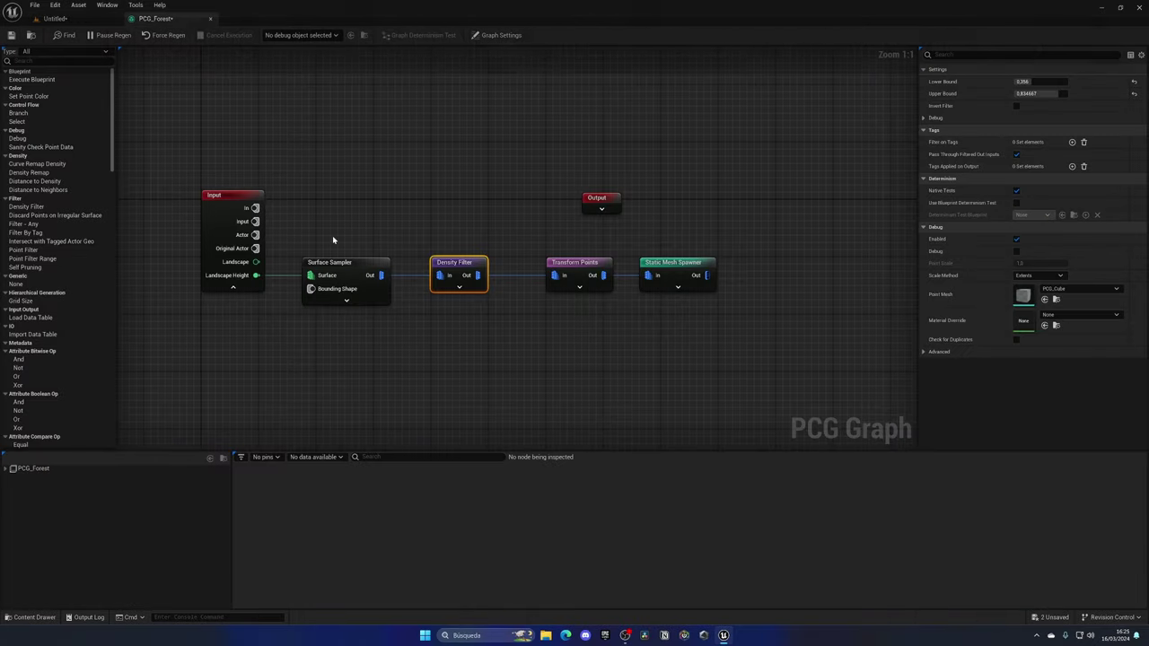
pyautogui.click(349, 262)
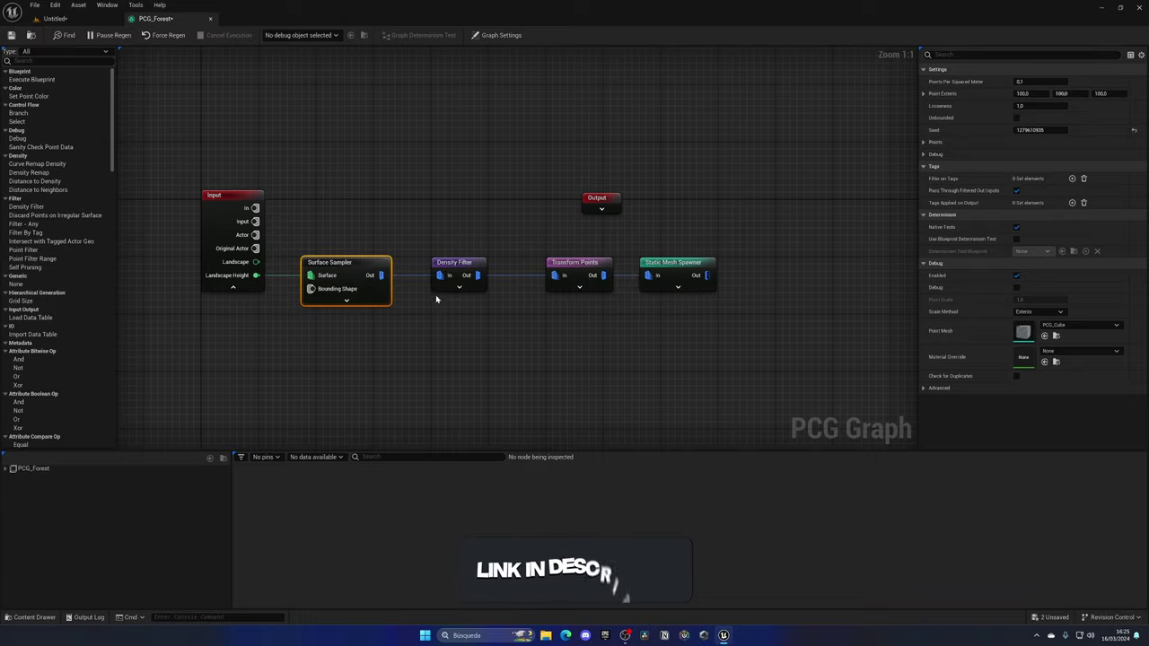
pyautogui.click(442, 262)
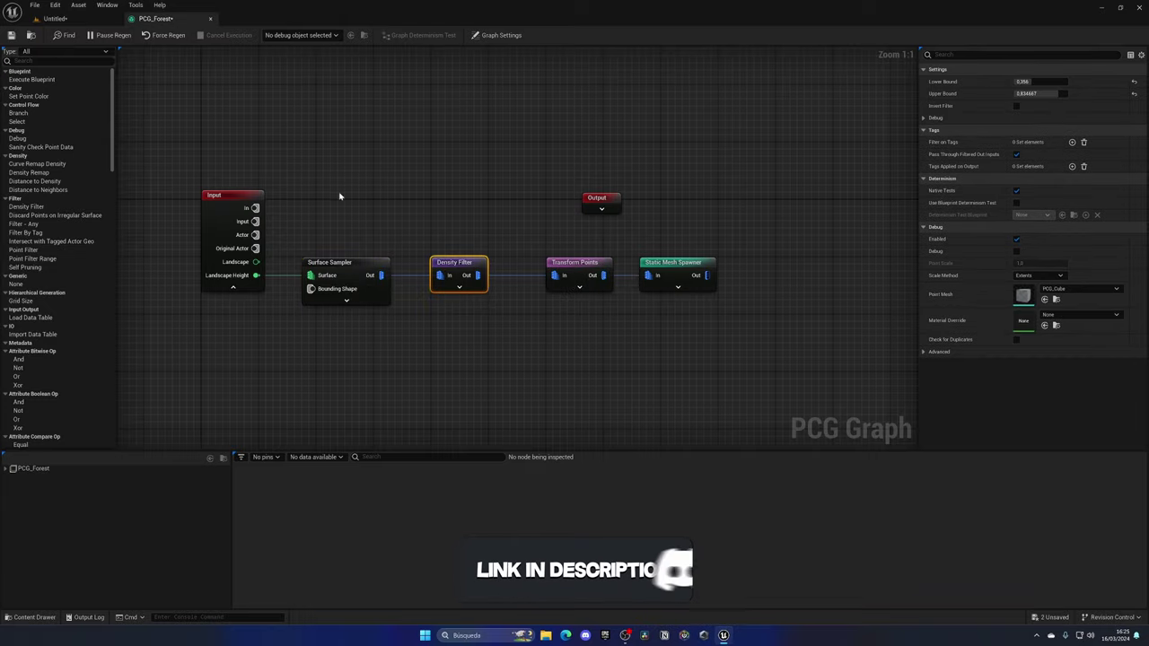
pyautogui.click(96, 22)
pyautogui.scroll(10, 440, 300)
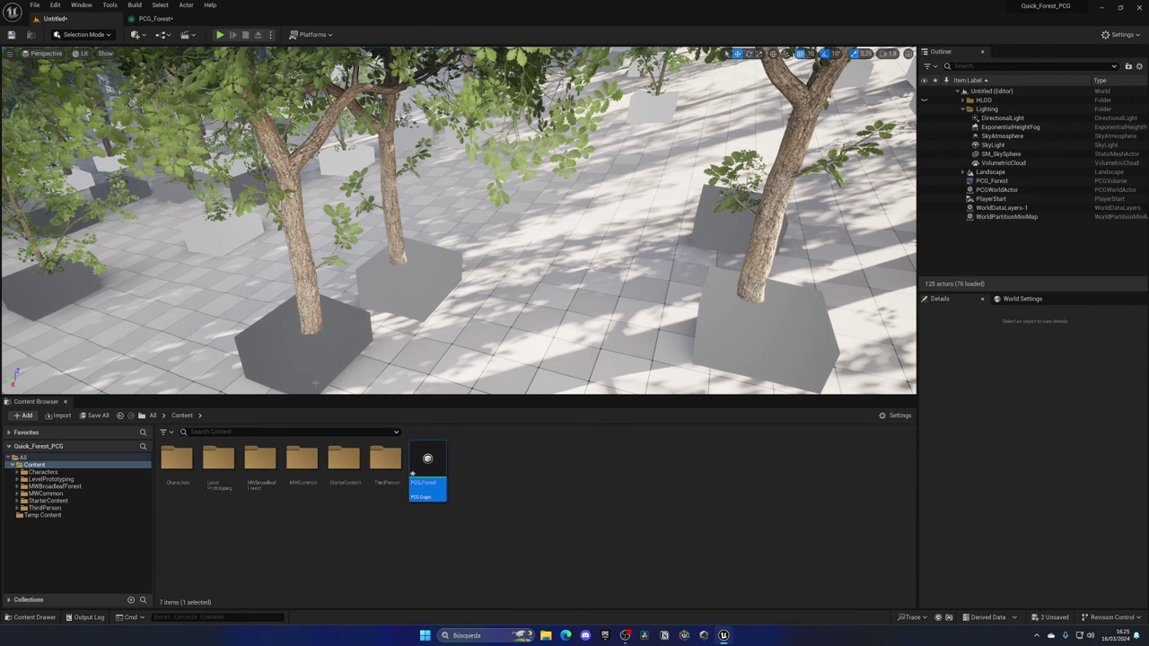
pyautogui.click(161, 18)
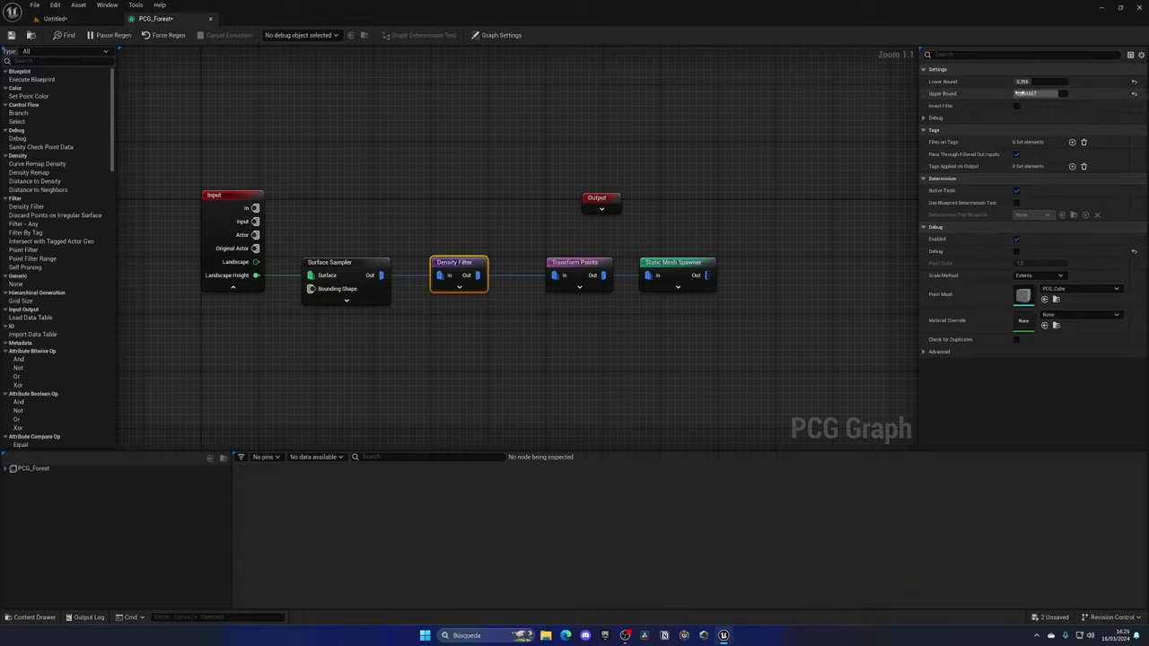
# Try a Density Filter Lower Bound of 0.233333 and Upper Bound of 0.893334, comparing the forest in the level.
pyautogui.moveTo(1035, 81); pyautogui.dragTo(1029, 95)
pyautogui.click(54, 18)
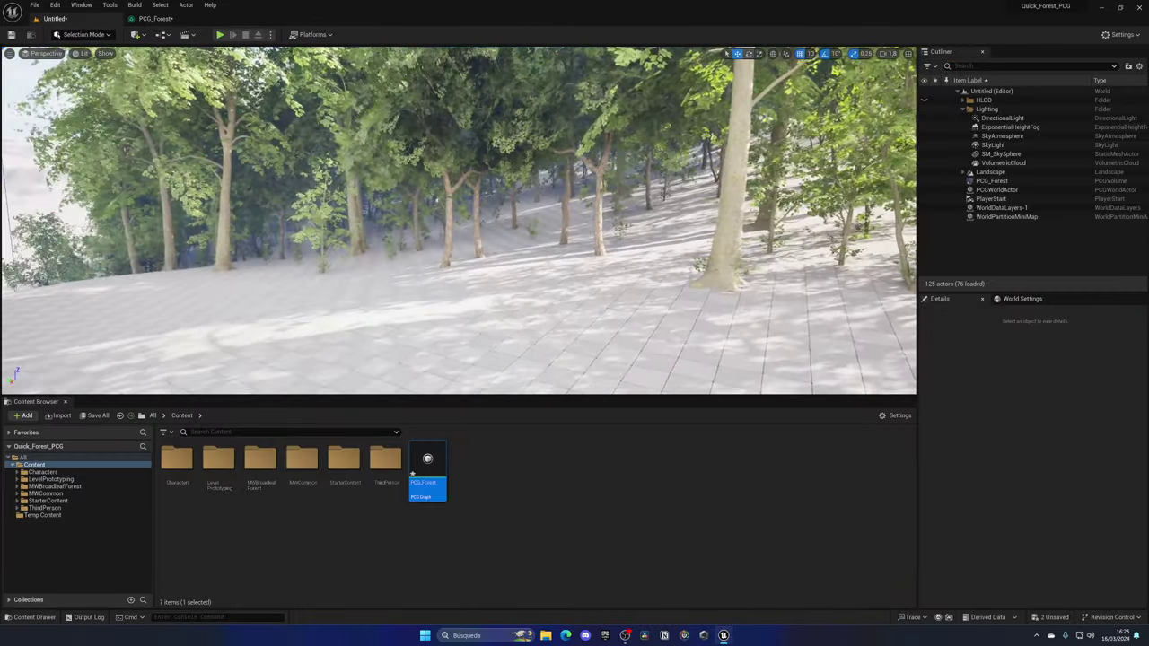
pyautogui.moveTo(458, 220); pyautogui.dragTo(550, 249, button='right')
pyautogui.click(167, 17)
pyautogui.moveTo(1037, 83); pyautogui.dragTo(1031, 83)
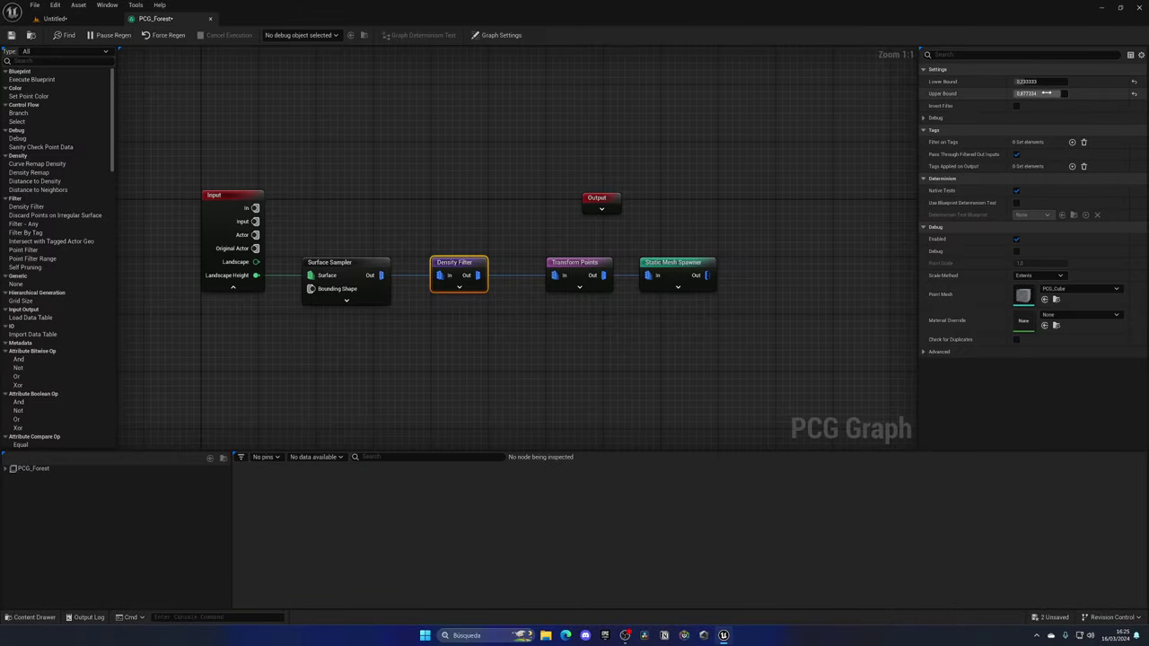
pyautogui.click(106, 18)
pyautogui.click(148, 18)
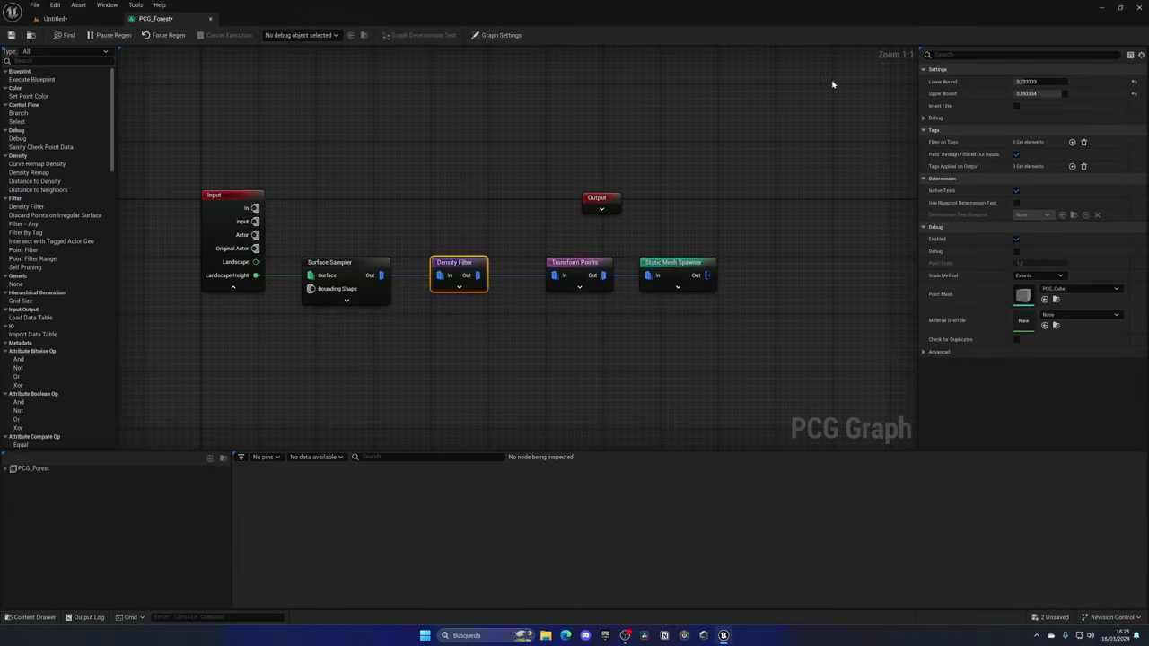
# Set the Density Filter's Lower Bound to 0.396 and Upper Bound to 0.813334, check the forest, and save the graph.
pyautogui.moveTo(1051, 93); pyautogui.dragTo(1046, 93)
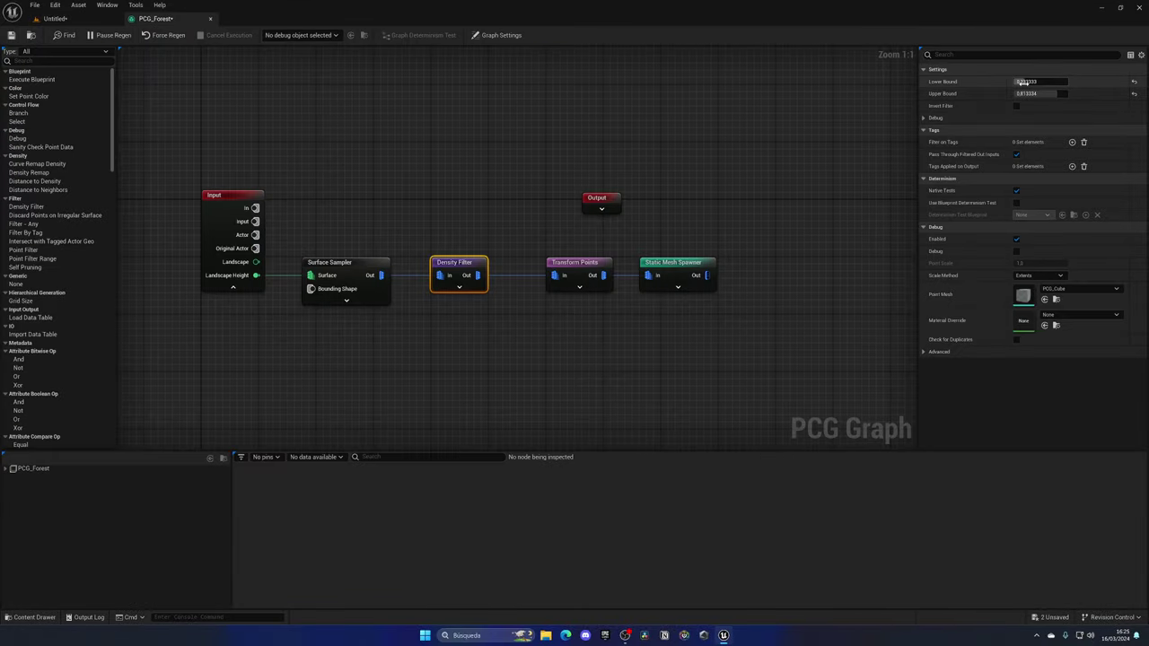
pyautogui.click(90, 23)
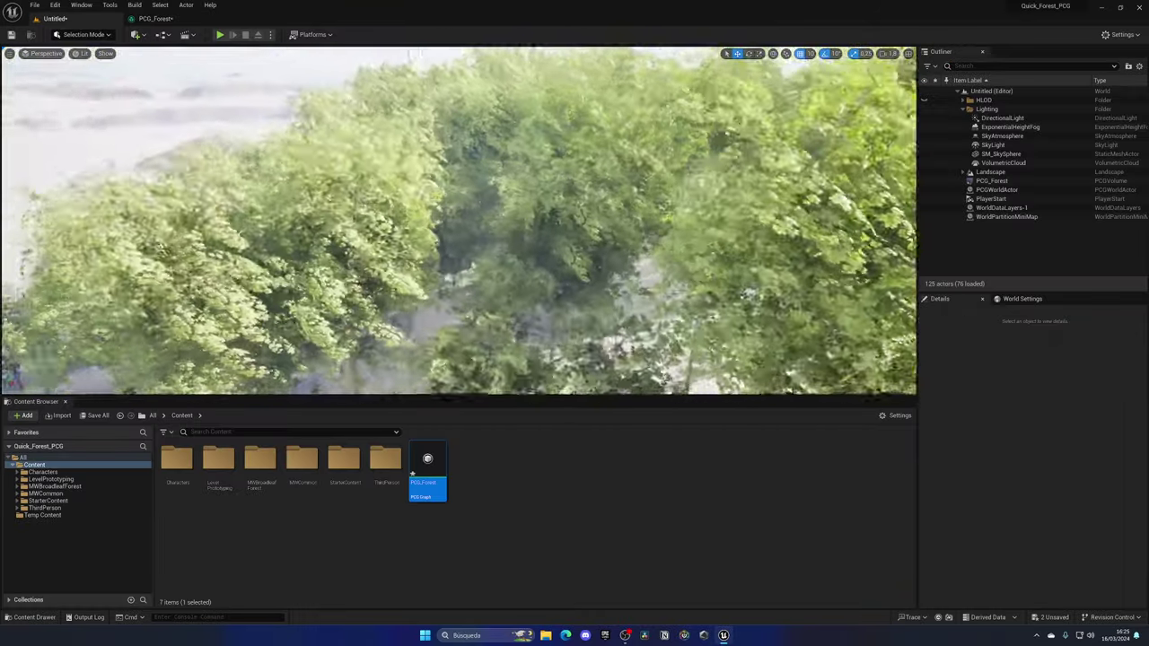
pyautogui.press('w')
pyautogui.moveTo(460, 221)
pyautogui.mouseDown(button='right')
pyautogui.moveTo(489, 283)
pyautogui.moveTo(484, 274)
pyautogui.moveTo(512, 256)
pyautogui.moveTo(539, 269)
pyautogui.moveTo(448, 237)
pyautogui.mouseUp(button='right')
pyautogui.click(171, 20)
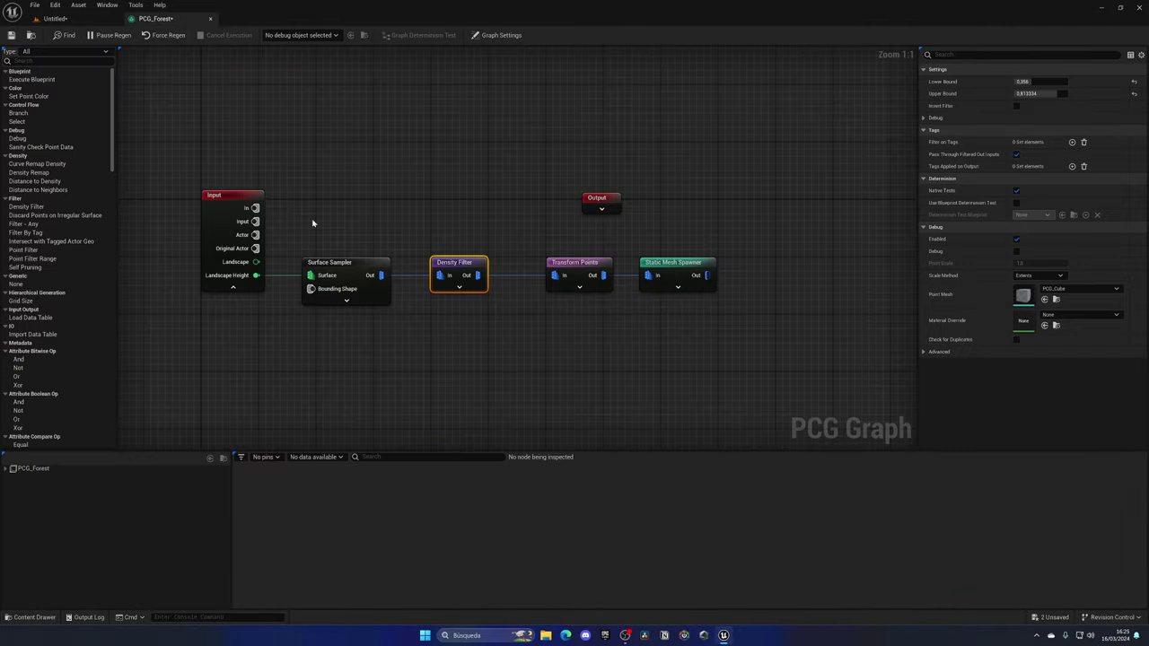
pyautogui.click(461, 256)
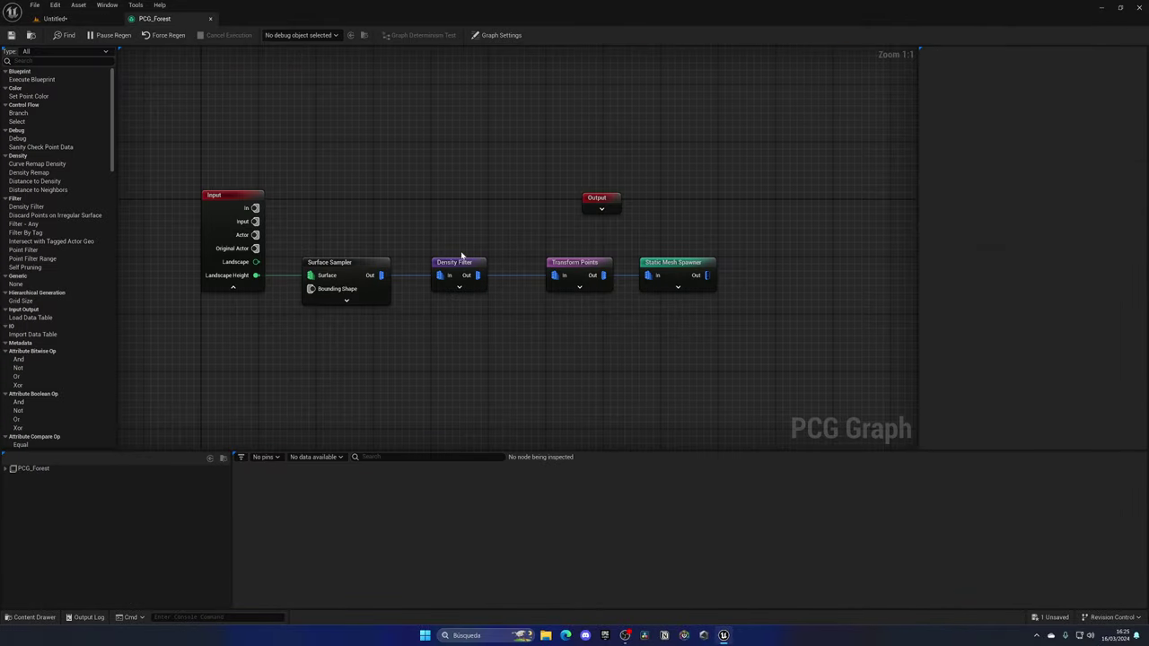
# Space out the Surface Sampler and Static Mesh Spawner nodes and move Output beyond the end of the node chain.
pyautogui.moveTo(335, 268); pyautogui.dragTo(351, 267)
pyautogui.click(417, 257)
pyautogui.click(457, 268)
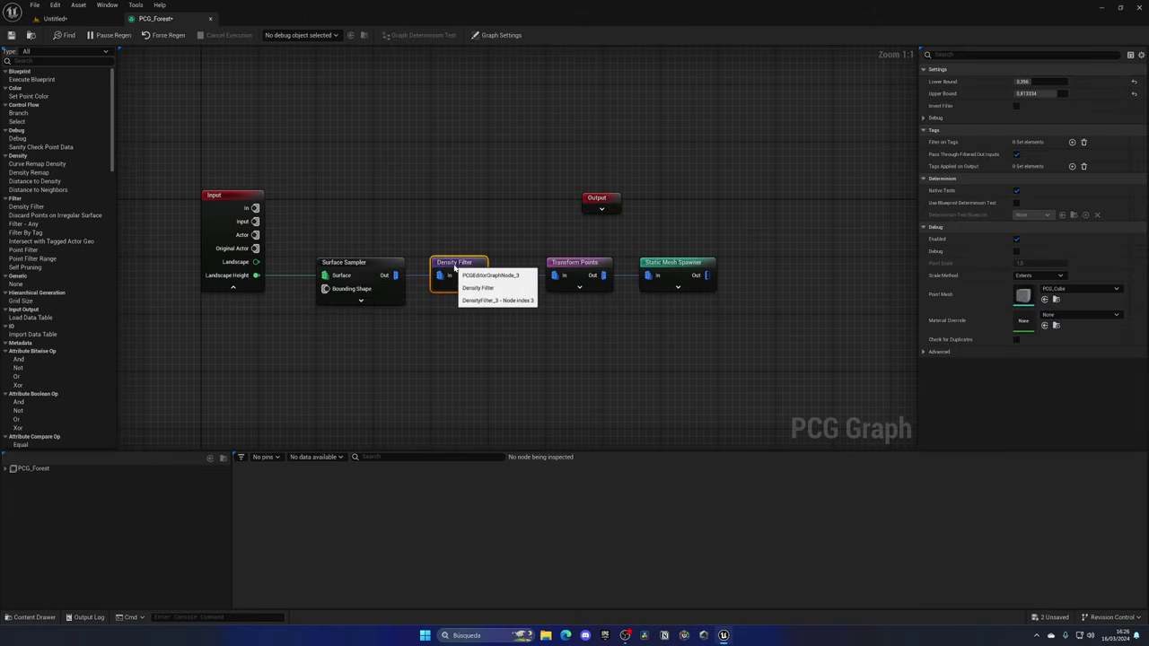
pyautogui.moveTo(704, 271); pyautogui.dragTo(725, 271)
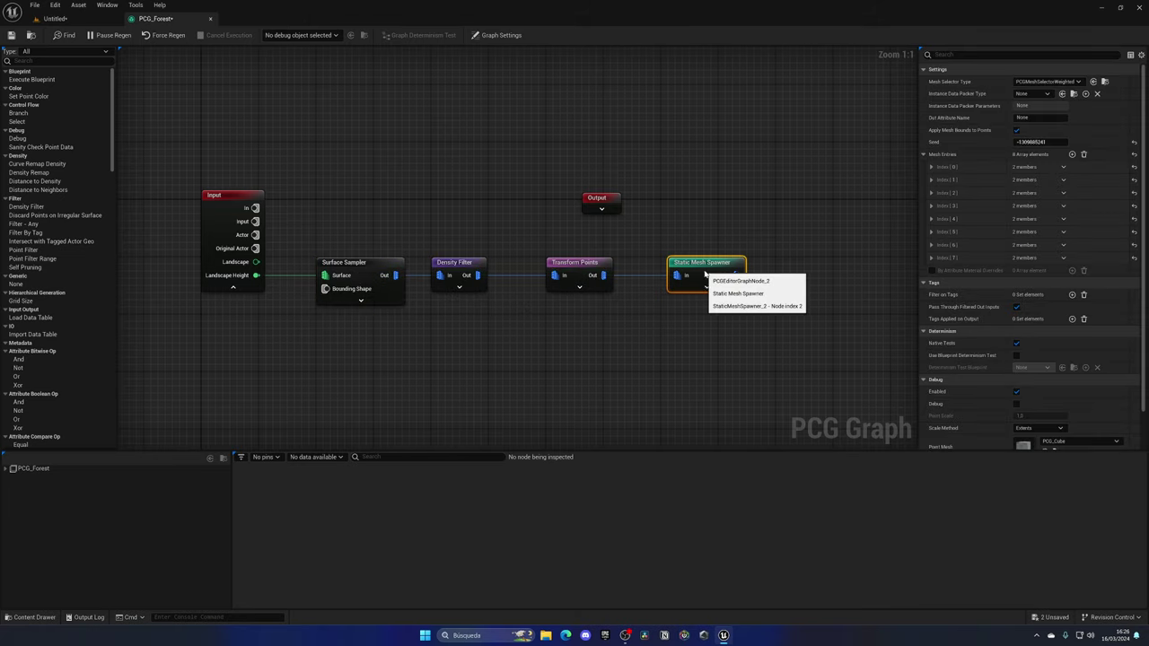
pyautogui.click(671, 298)
pyautogui.moveTo(606, 205); pyautogui.dragTo(786, 197)
pyautogui.click(797, 232)
pyautogui.moveTo(796, 231); pyautogui.dragTo(778, 201, button='right')
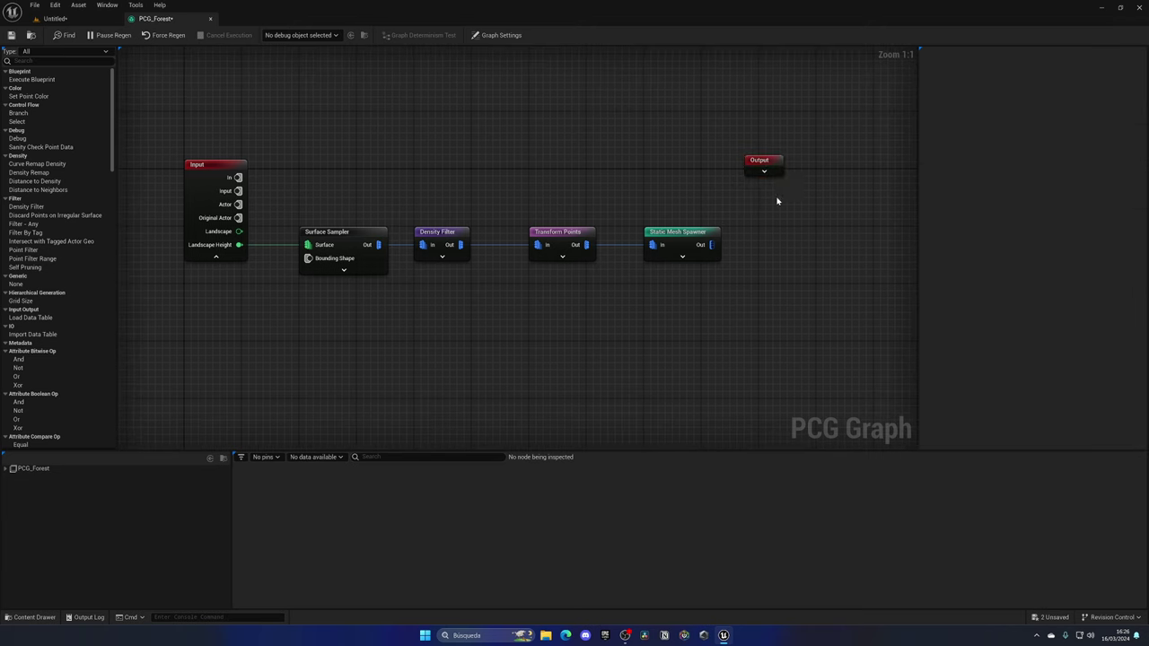
# Duplicate the four-node chain from Surface Sampler to Static Mesh Spawner below the original and feed it from Landscape Height.
pyautogui.moveTo(341, 202); pyautogui.dragTo(650, 296)
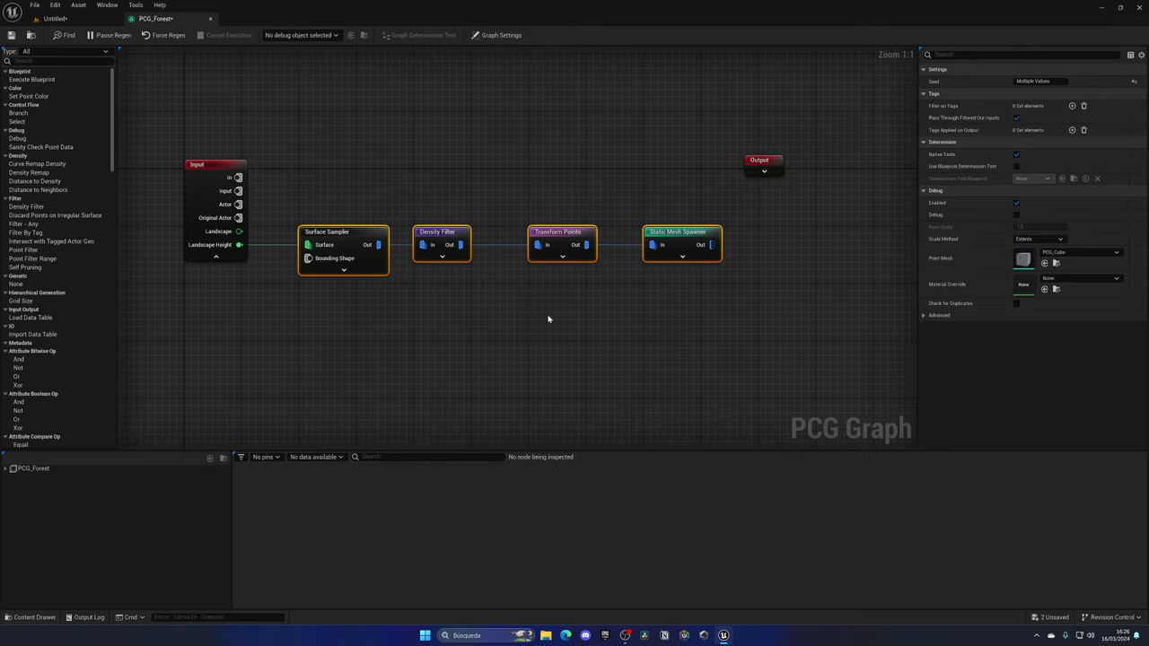
pyautogui.hotkey('ctrl', 'd')
pyautogui.moveTo(373, 345); pyautogui.dragTo(447, 318)
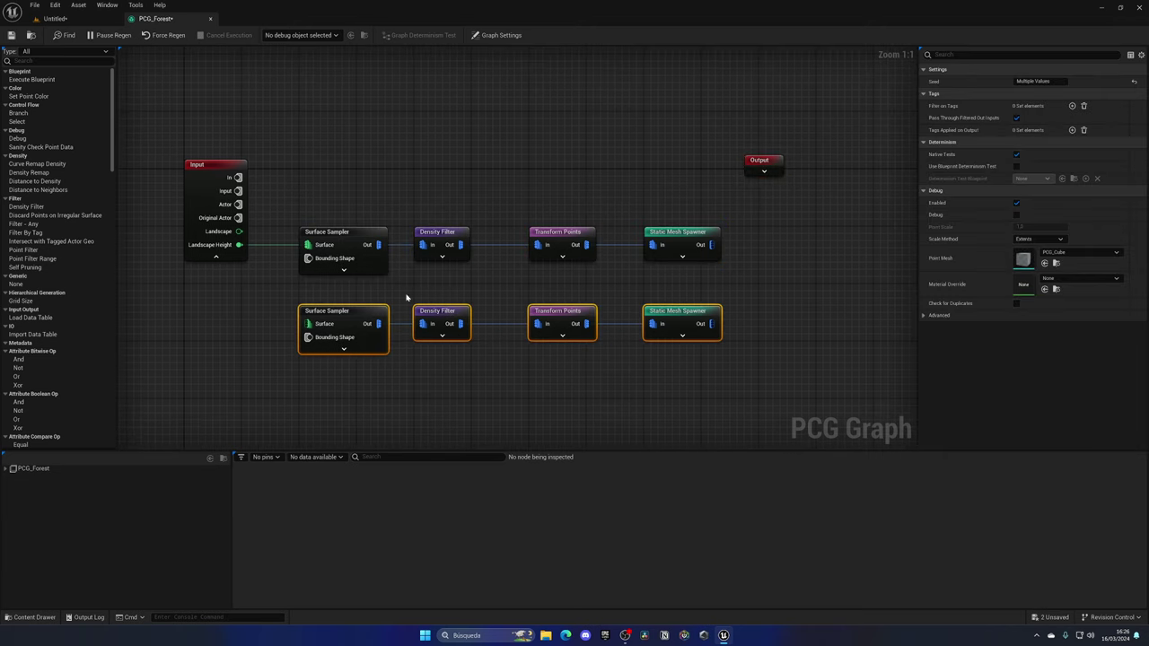
pyautogui.click(405, 295)
pyautogui.moveTo(329, 324); pyautogui.dragTo(296, 319, button='right')
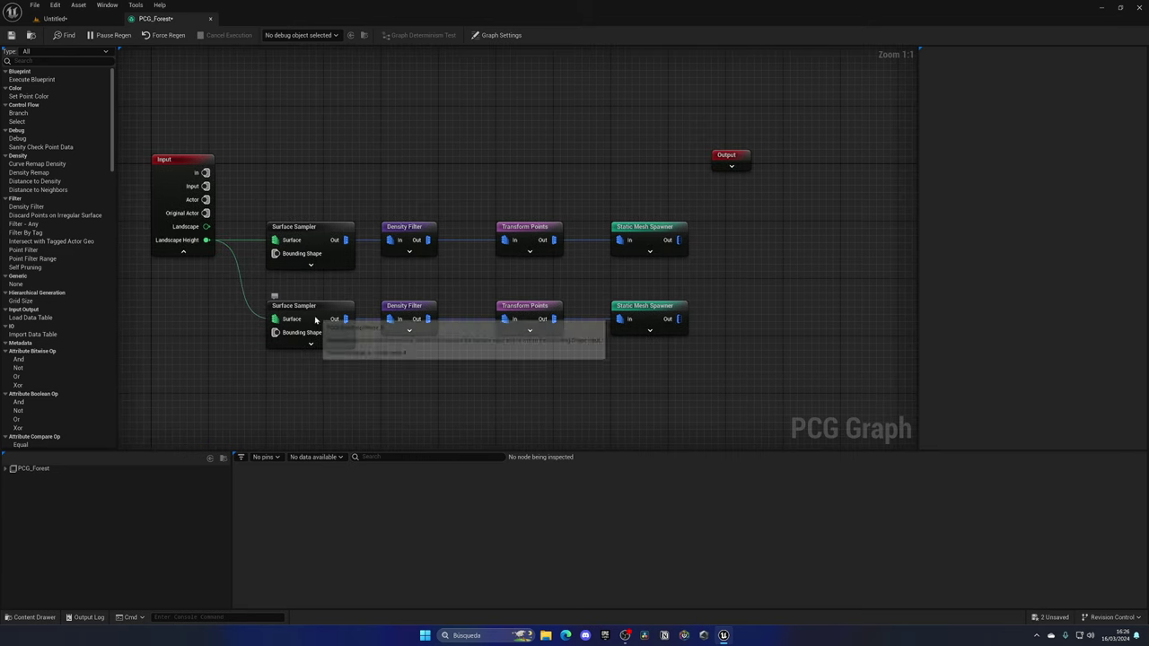
pyautogui.click(316, 321)
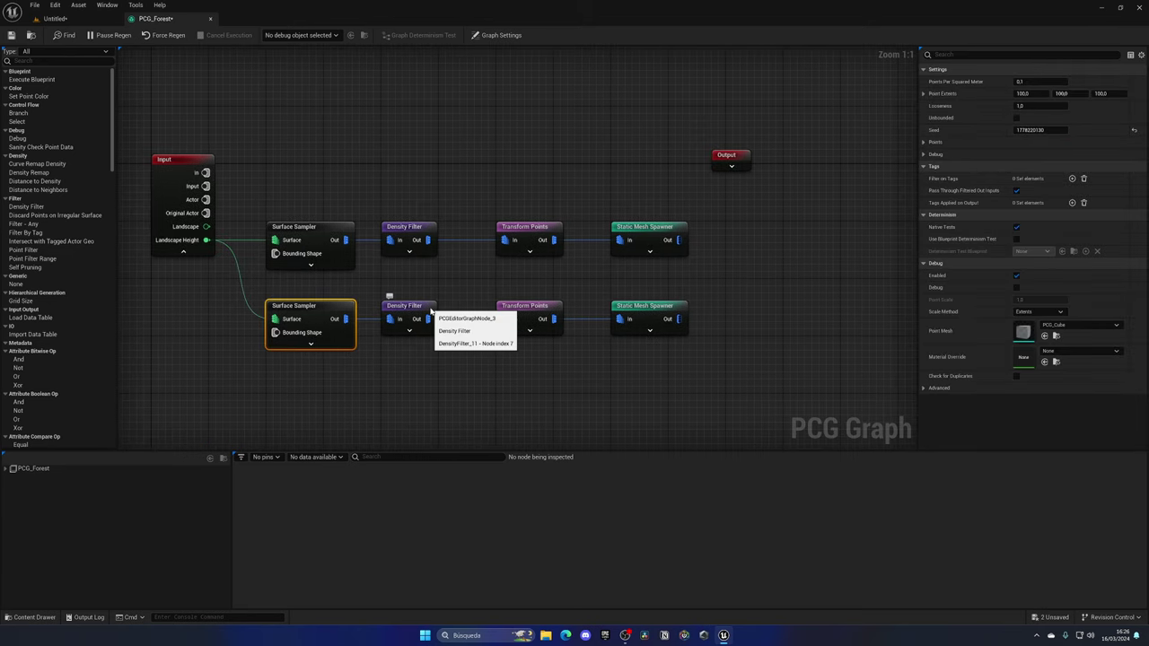
# Widen the second row's Density Filter range with a smaller Lower Bound and a larger Upper Bound.
pyautogui.moveTo(553, 319); pyautogui.dragTo(594, 321)
pyautogui.click(435, 313)
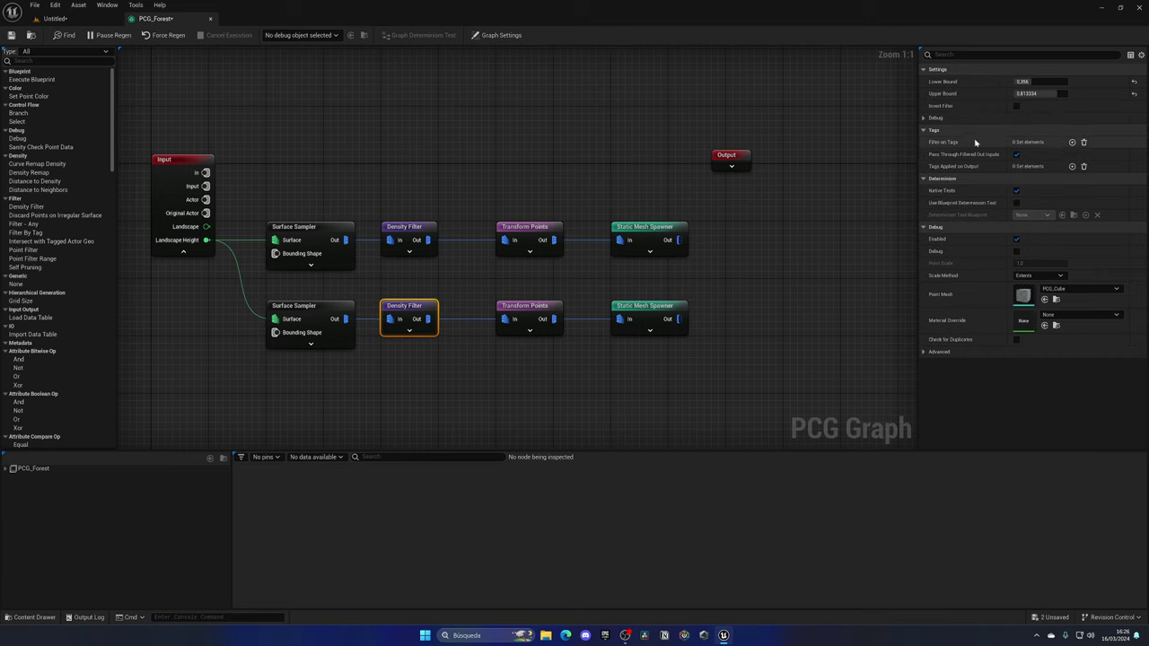
pyautogui.click(1032, 93)
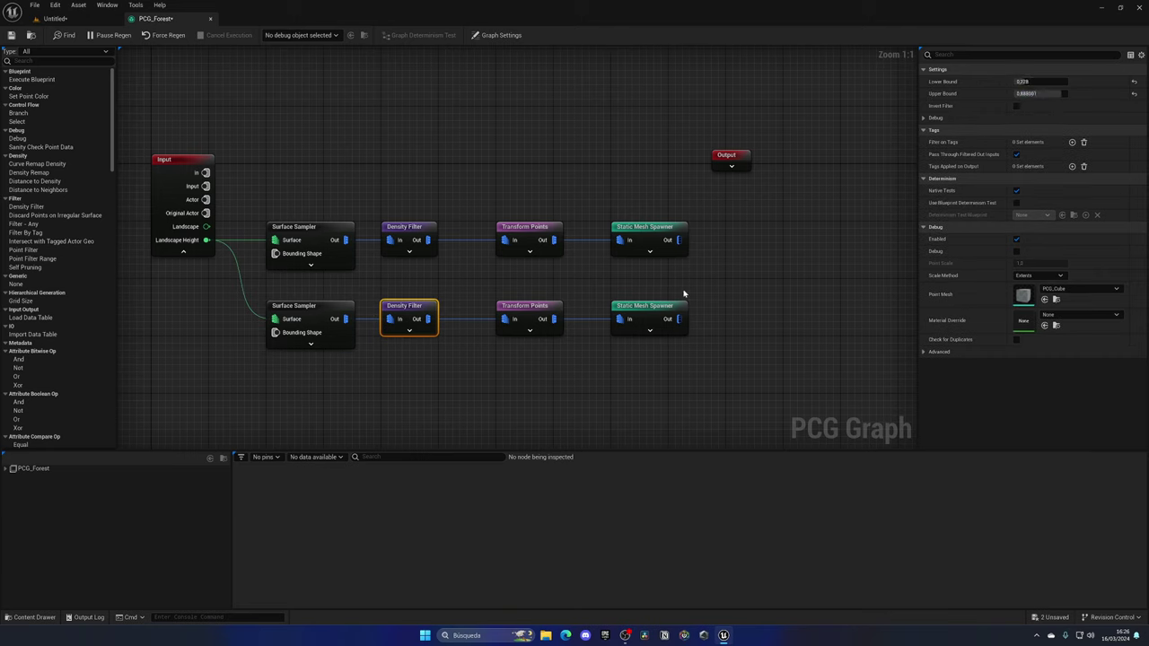
# Replace the second row's Static Mesh Spawner with a new empty one connected to Transform Points and aligned with the row.
pyautogui.click(648, 307)
pyautogui.press('Delete')
pyautogui.write('stat')
pyautogui.moveTo(608, 321); pyautogui.dragTo(643, 309)
pyautogui.press('Return')
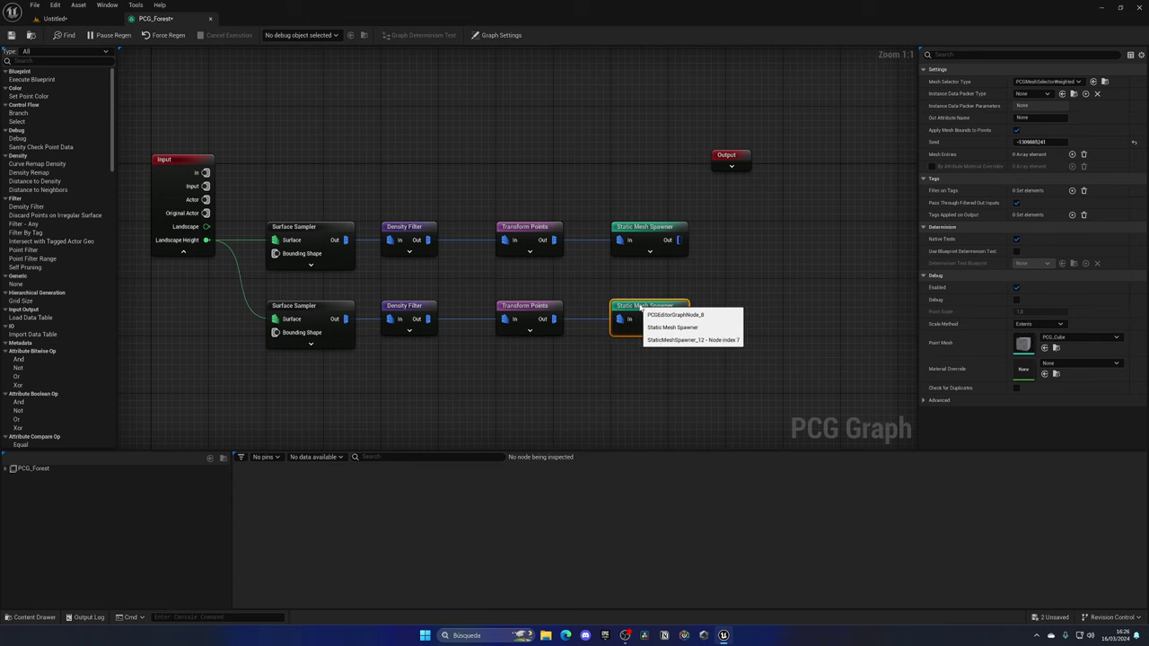
pyautogui.hotkey('ctrl', 'space')
pyautogui.hotkey('ctrl', 'space')
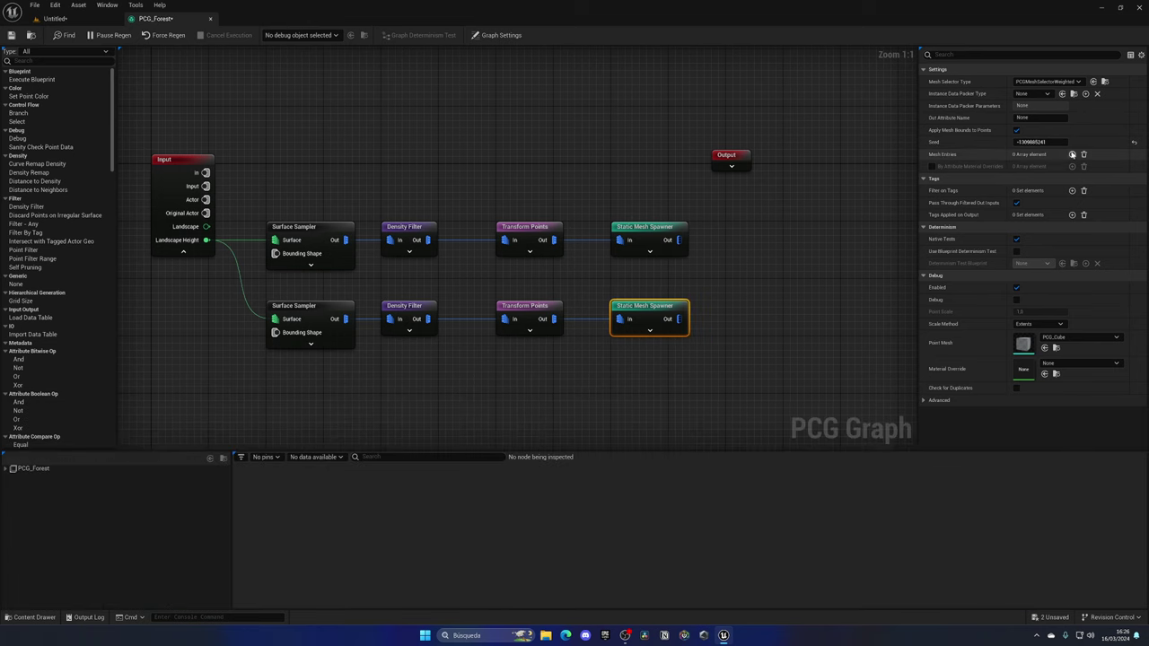
# Add a mesh entry to the second row's Static Mesh Spawner and assign the first mesh from the MWBroadleafForest Plants folder.
pyautogui.click(1072, 154)
pyautogui.click(931, 167)
pyautogui.click(937, 180)
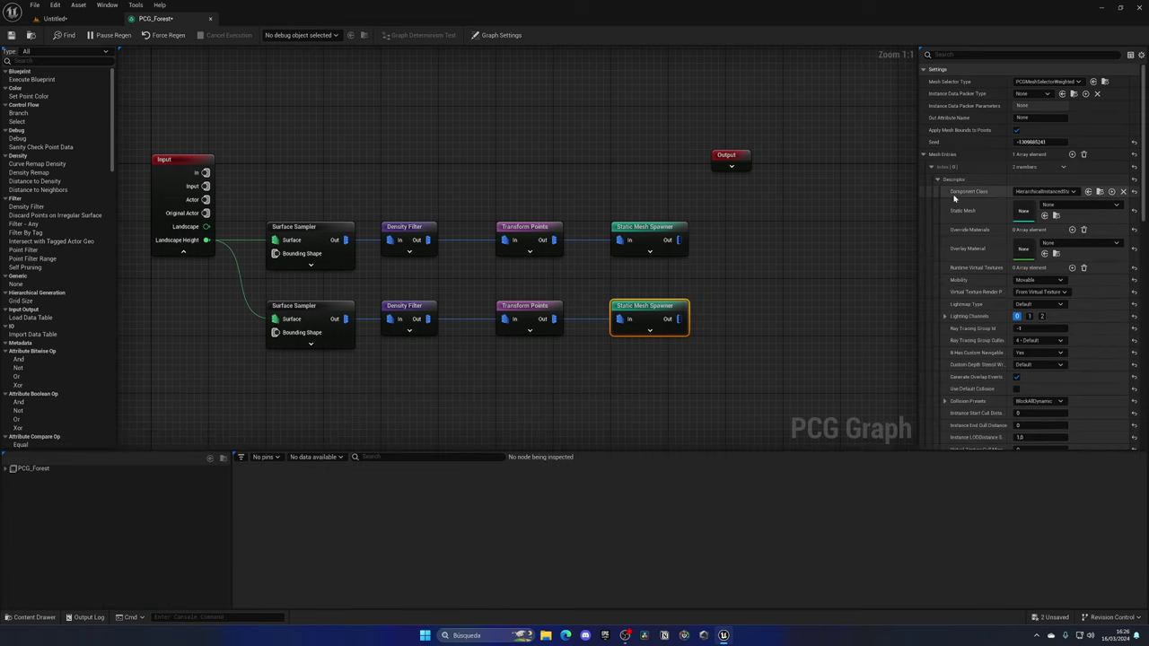
pyautogui.hotkey('ctrl', 'space')
pyautogui.click(287, 410)
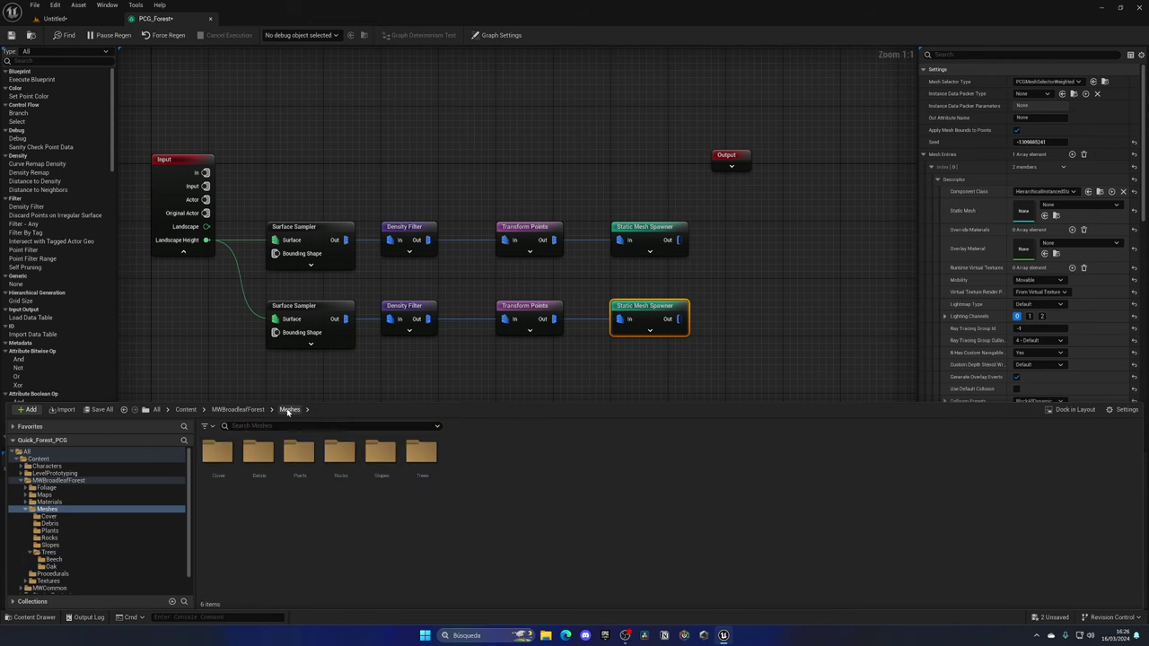
pyautogui.doubleClick(298, 453)
pyautogui.moveTo(218, 456); pyautogui.dragTo(1064, 207)
# Add a second mesh entry to the spawner and assign the fifth mesh from the Plants folder.
pyautogui.click(1072, 153)
pyautogui.click(932, 168)
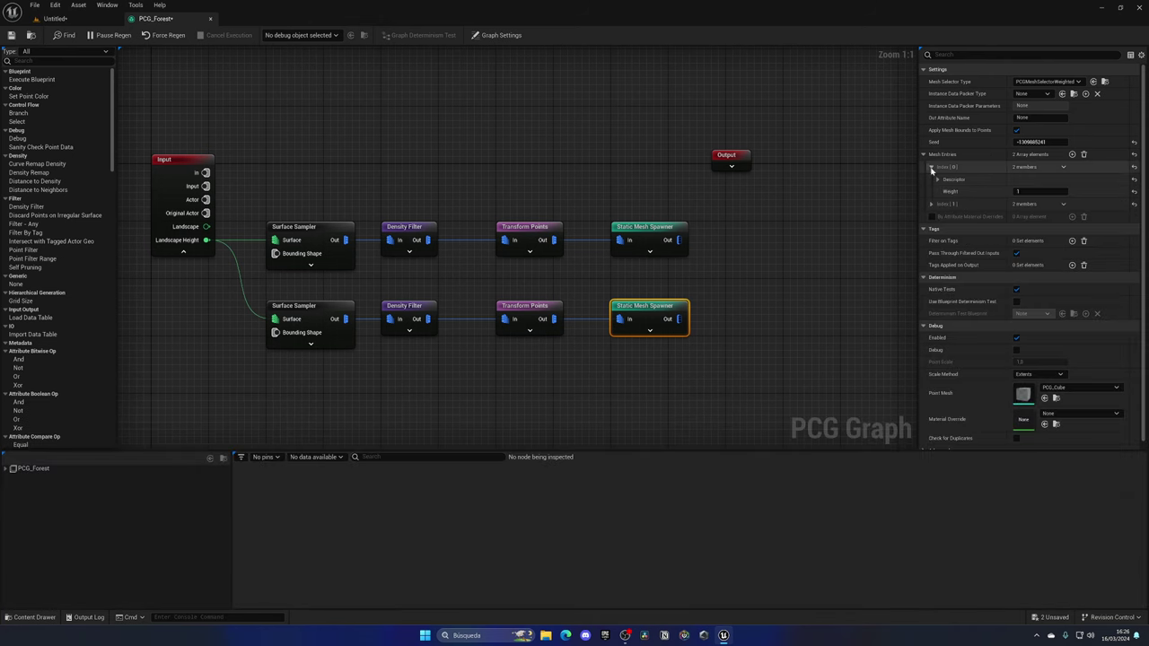
pyautogui.hotkey('ctrl', 'space')
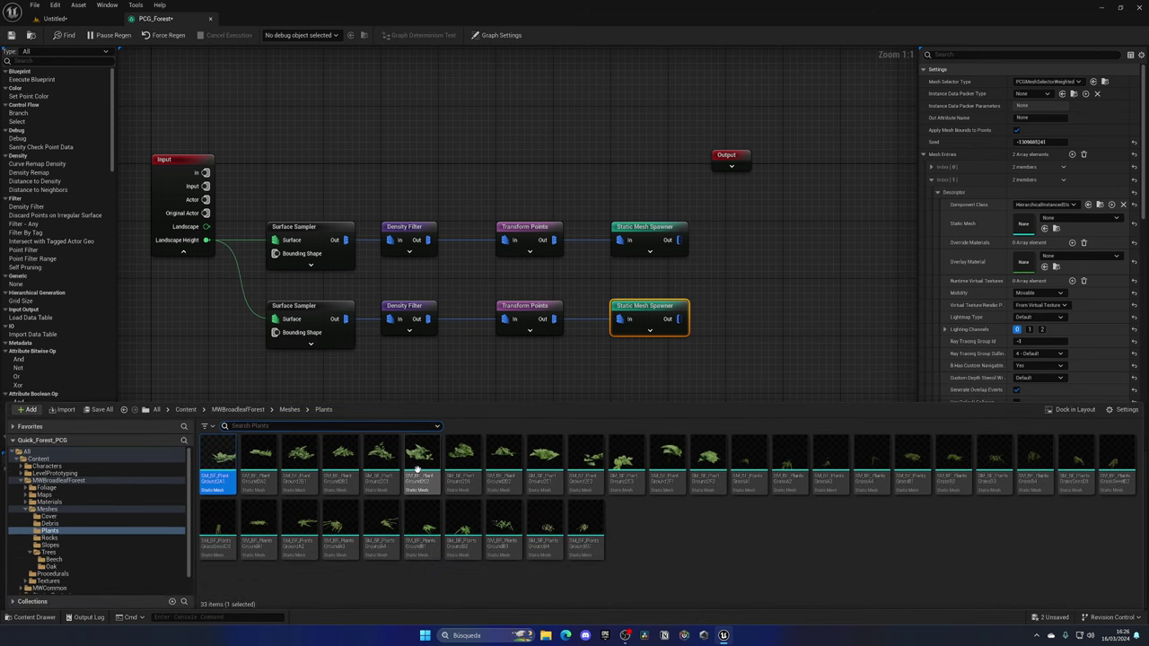
pyautogui.moveTo(422, 512); pyautogui.dragTo(1028, 224)
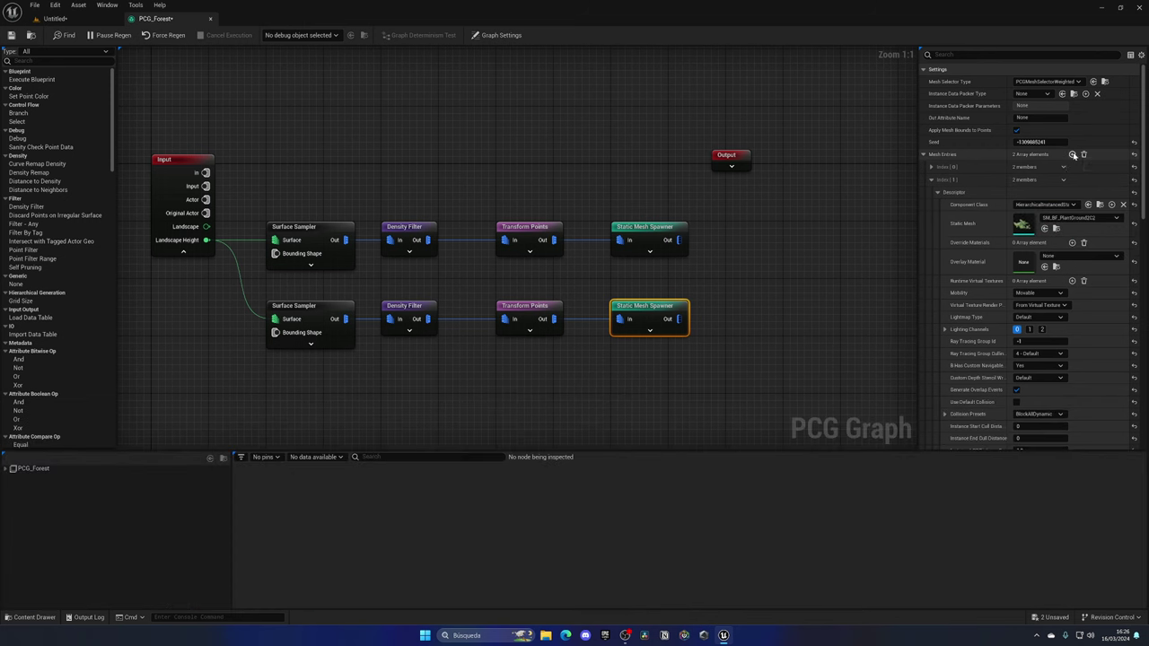
# Add a third mesh entry to the spawner and assign SM_BF_PlantsGroundB3 as its static mesh.
pyautogui.click(1072, 154)
pyautogui.click(932, 179)
pyautogui.click(931, 192)
pyautogui.click(937, 204)
pyautogui.hotkey('ctrl', 'space')
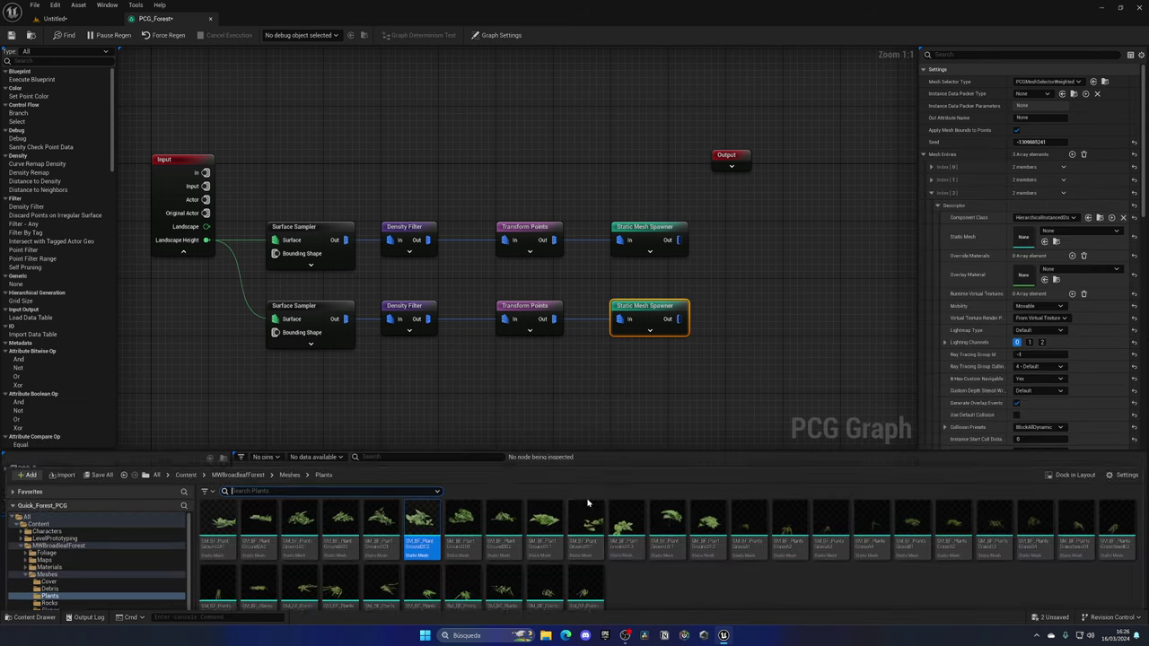
pyautogui.moveTo(503, 525); pyautogui.dragTo(1021, 236)
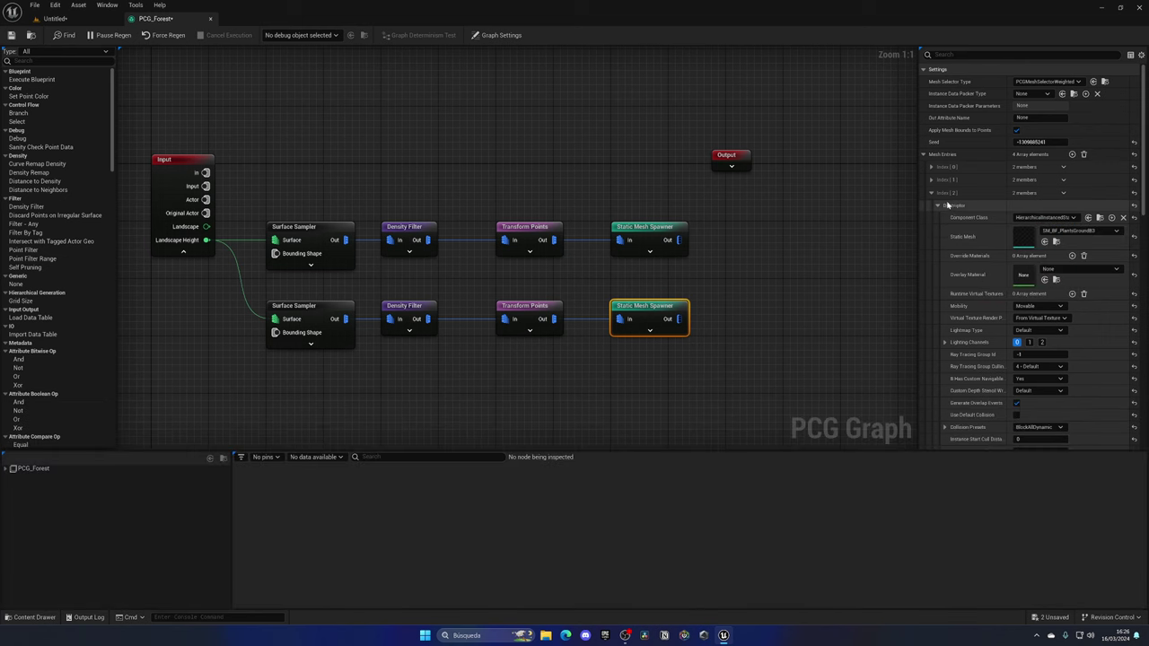
# Add a fourth mesh entry to the spawner and assign SM_BF_PlantsGroundA3 as its static mesh.
pyautogui.click(932, 192)
pyautogui.click(932, 205)
pyautogui.hotkey('ctrl', 'space')
pyautogui.moveTo(338, 530); pyautogui.dragTo(1032, 260)
# Add a fifth mesh entry to the spawner and assign SM_BF_CoverBranches_B from the Meshes Cover folder.
pyautogui.click(289, 410)
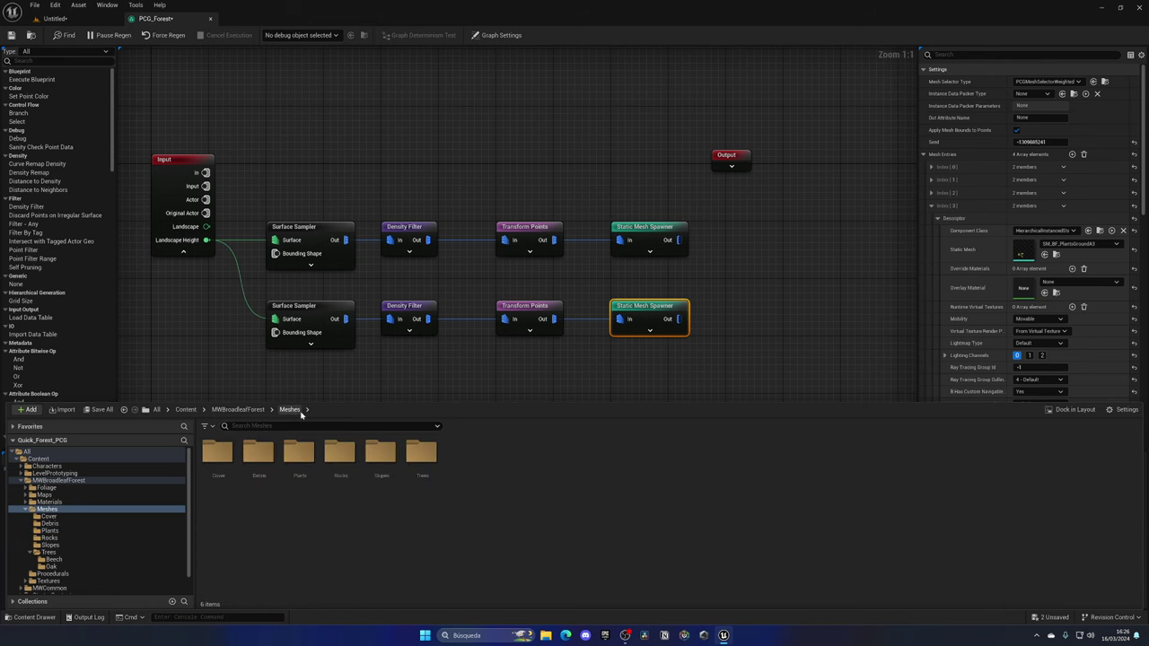
pyautogui.doubleClick(226, 448)
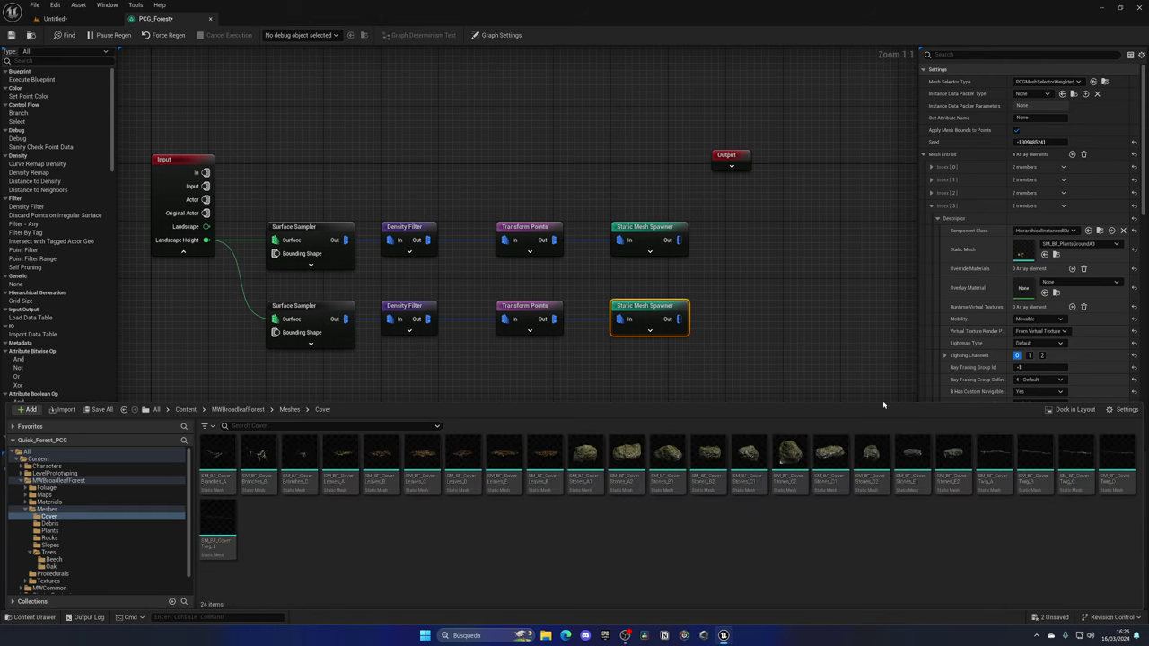
pyautogui.click(1071, 154)
pyautogui.click(931, 205)
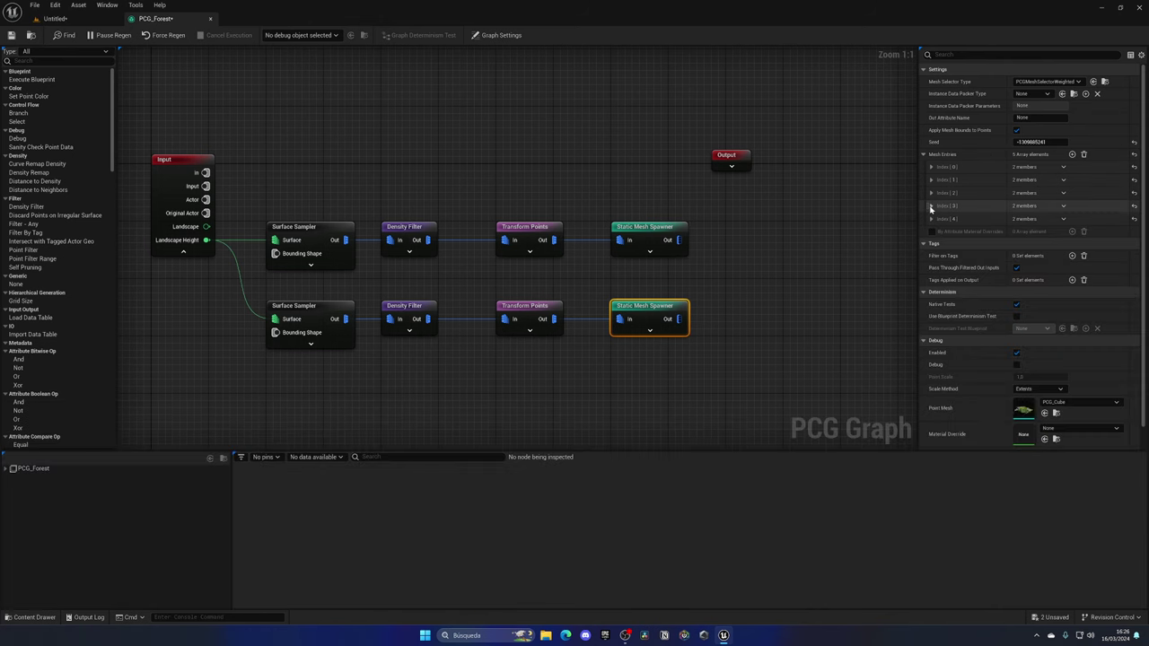
pyautogui.click(930, 218)
pyautogui.hotkey('ctrl', 'space')
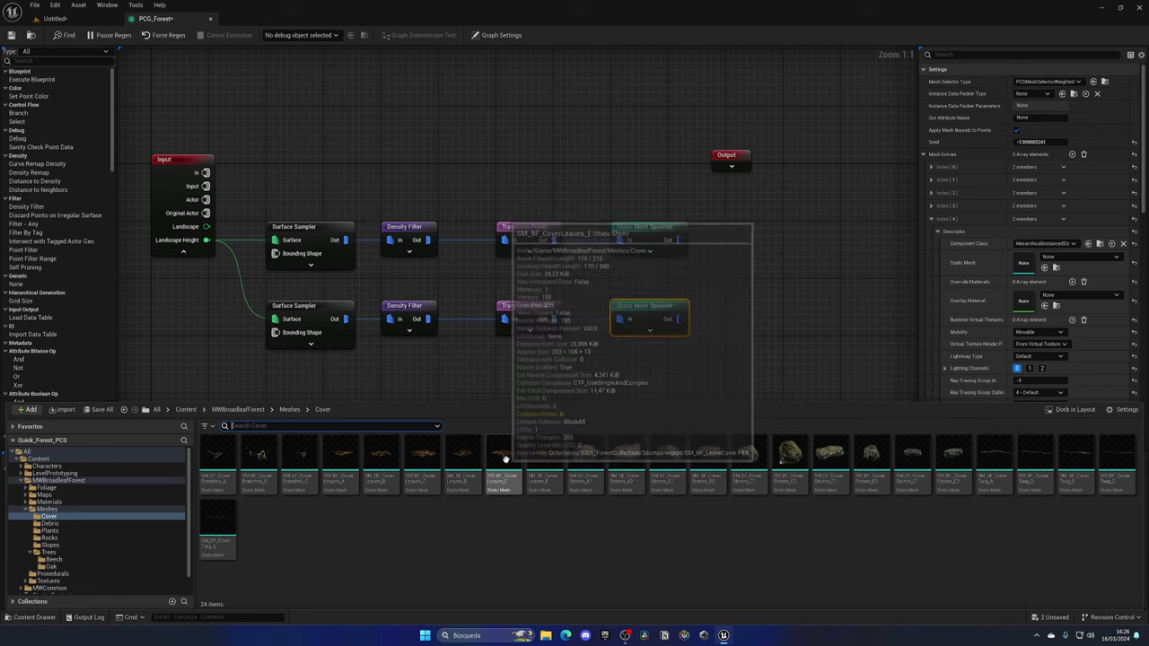
pyautogui.moveTo(260, 455); pyautogui.dragTo(1023, 262)
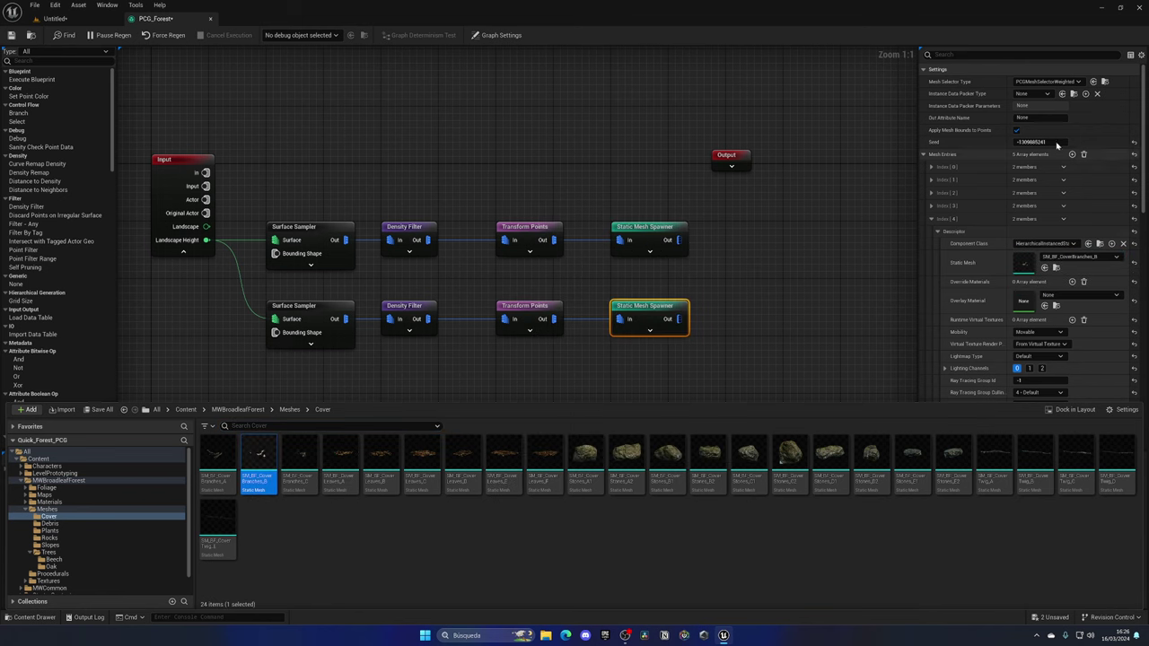
# Add a sixth mesh entry to the spawner, assign SM_BF_CoverBranches_A, and save the graph.
pyautogui.click(942, 232)
pyautogui.click(931, 219)
pyautogui.click(931, 231)
pyautogui.click(938, 245)
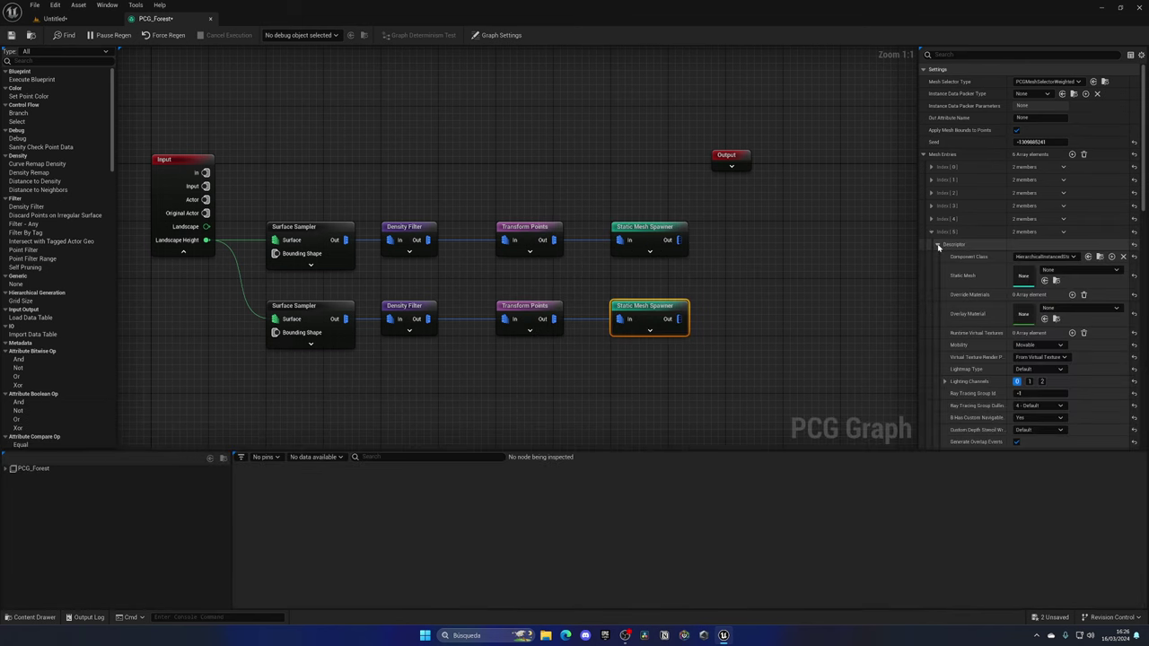
pyautogui.hotkey('ctrl', 'space')
pyautogui.moveTo(221, 455); pyautogui.dragTo(1032, 271)
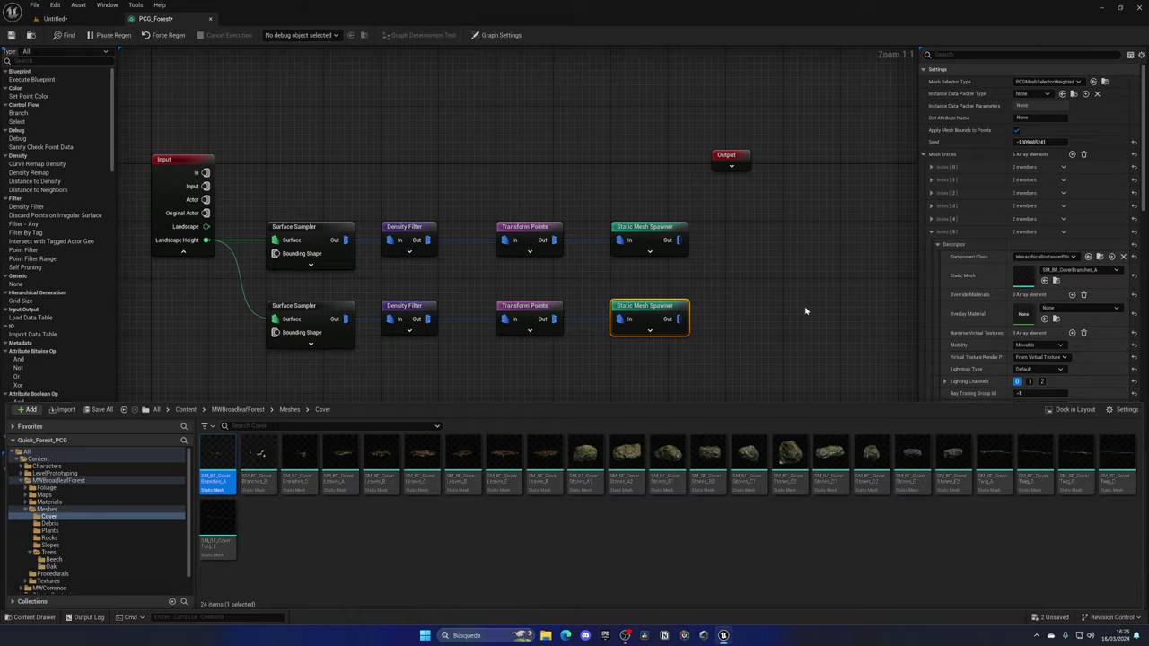
pyautogui.click(11, 35)
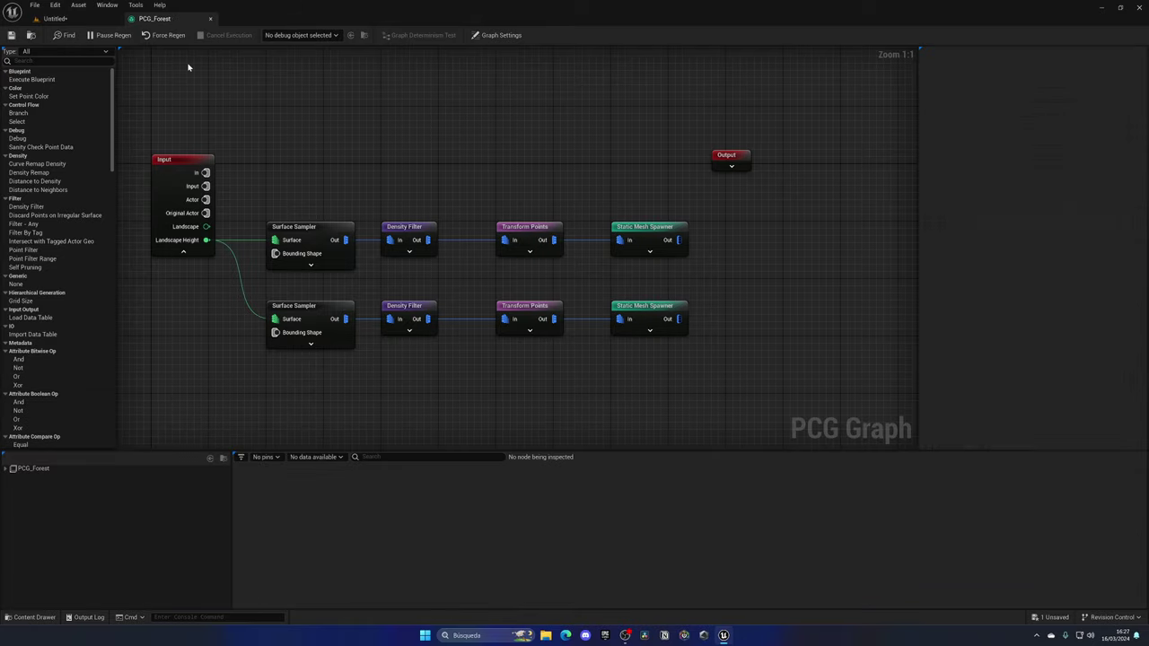
# Inspect the spawned ground plants and branches among the trees in the level and browse the available mesh folders.
pyautogui.click(54, 18)
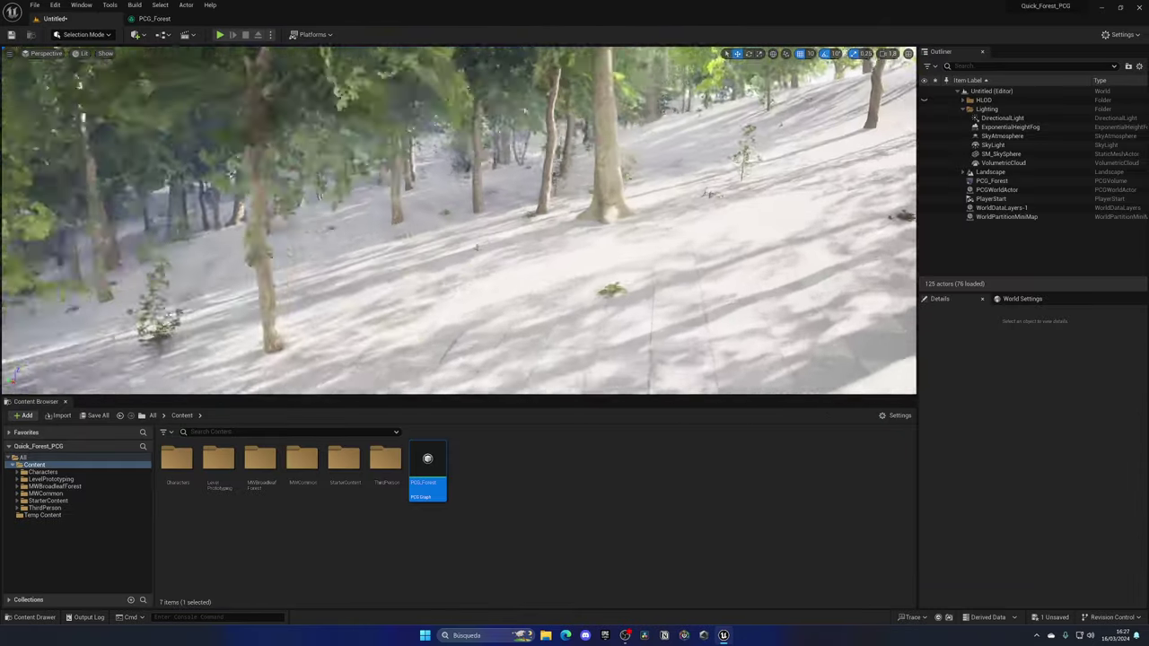
pyautogui.press('w')
pyautogui.moveTo(459, 220); pyautogui.dragTo(646, 226, button='right')
pyautogui.moveTo(422, 224); pyautogui.dragTo(413, 224, button='right')
pyautogui.click(174, 22)
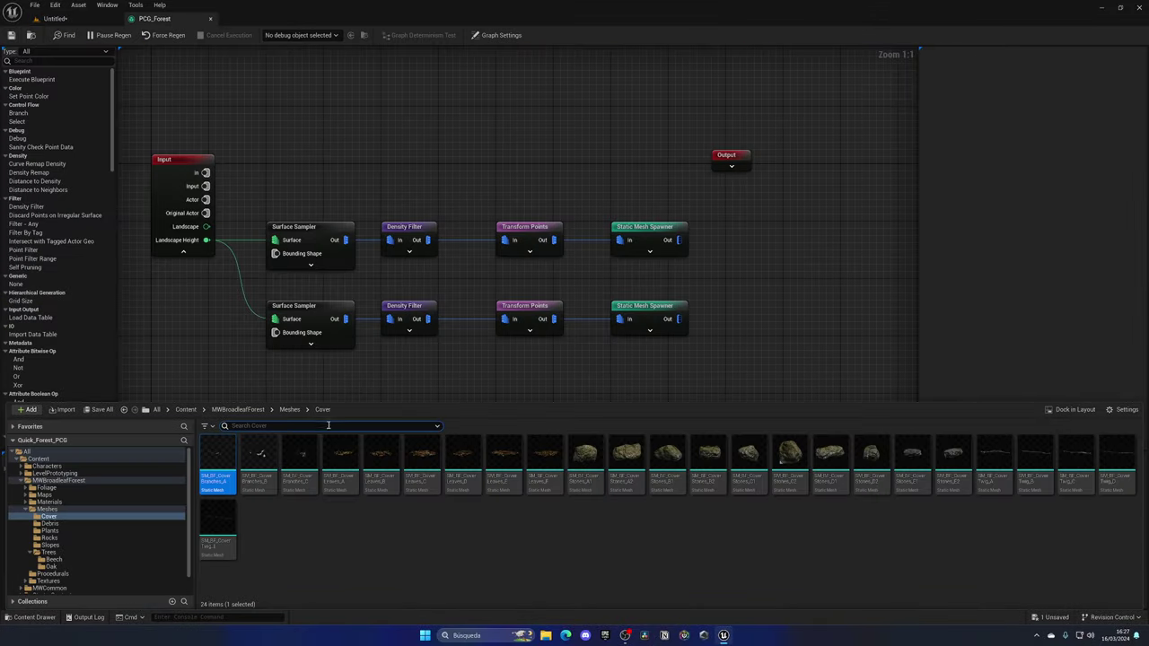
pyautogui.click(288, 411)
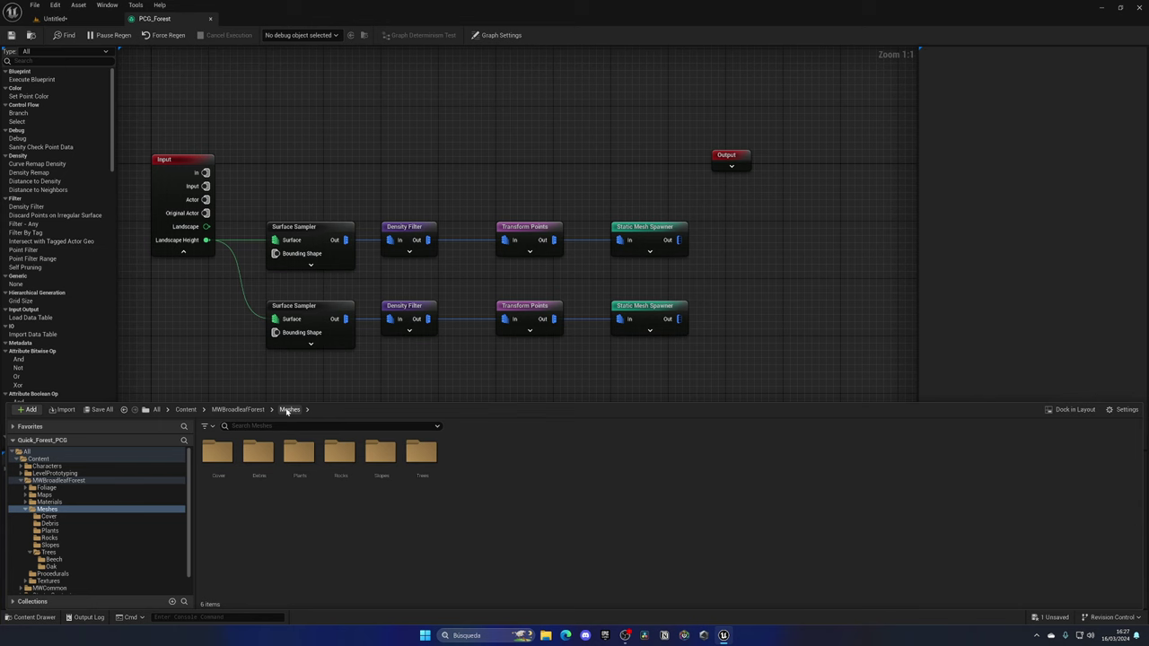
pyautogui.doubleClick(305, 481)
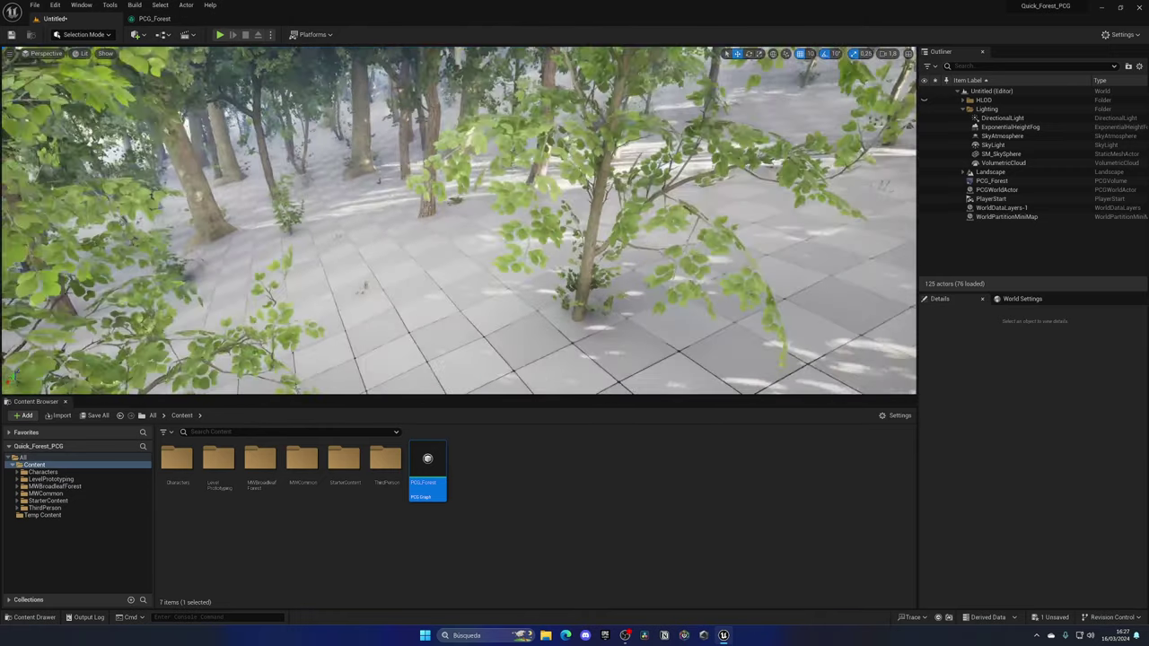
pyautogui.moveTo(460, 220)
pyautogui.mouseDown(button='right')
pyautogui.moveTo(475, 260)
pyautogui.moveTo(458, 238)
pyautogui.moveTo(485, 251)
pyautogui.moveTo(458, 238)
pyautogui.mouseUp(button='right')
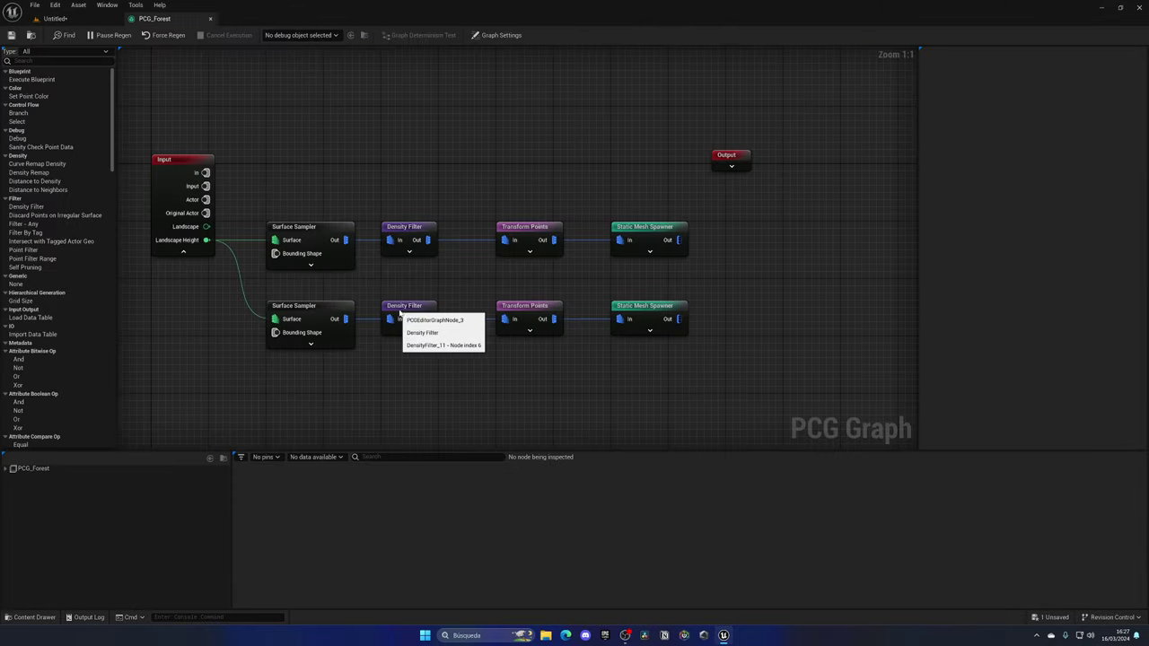
# Try a Lower Bound of 0.164 with a raised Upper Bound on the second row's Density Filter and check the level.
pyautogui.click(401, 313)
pyautogui.moveTo(1040, 82); pyautogui.dragTo(1064, 94)
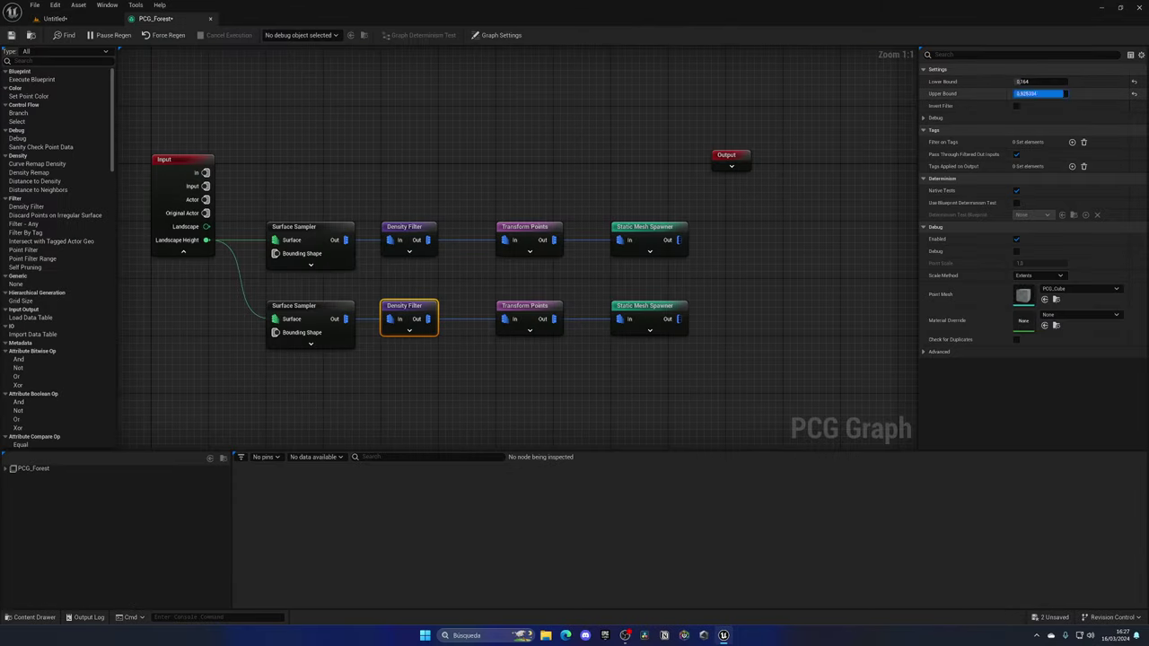
pyautogui.click(54, 18)
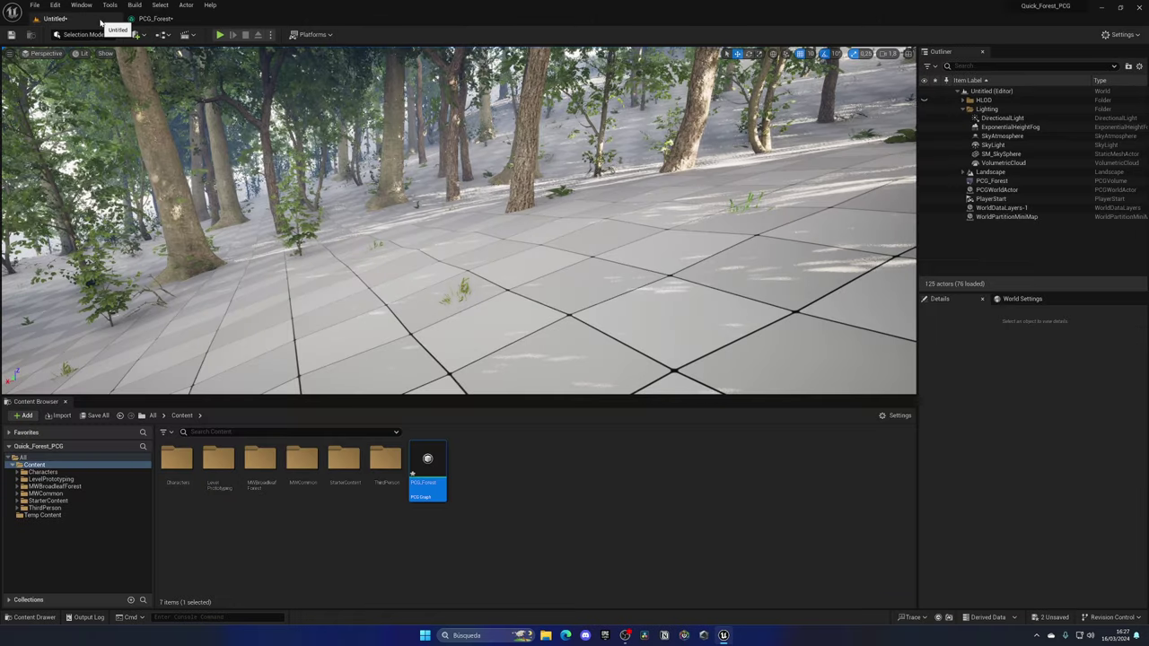
# Set the second row's Density Filter to Lower Bound 0.096 and Upper Bound 0.936, check the level, and save the graph.
pyautogui.click(151, 19)
pyautogui.moveTo(1041, 93); pyautogui.dragTo(1041, 82)
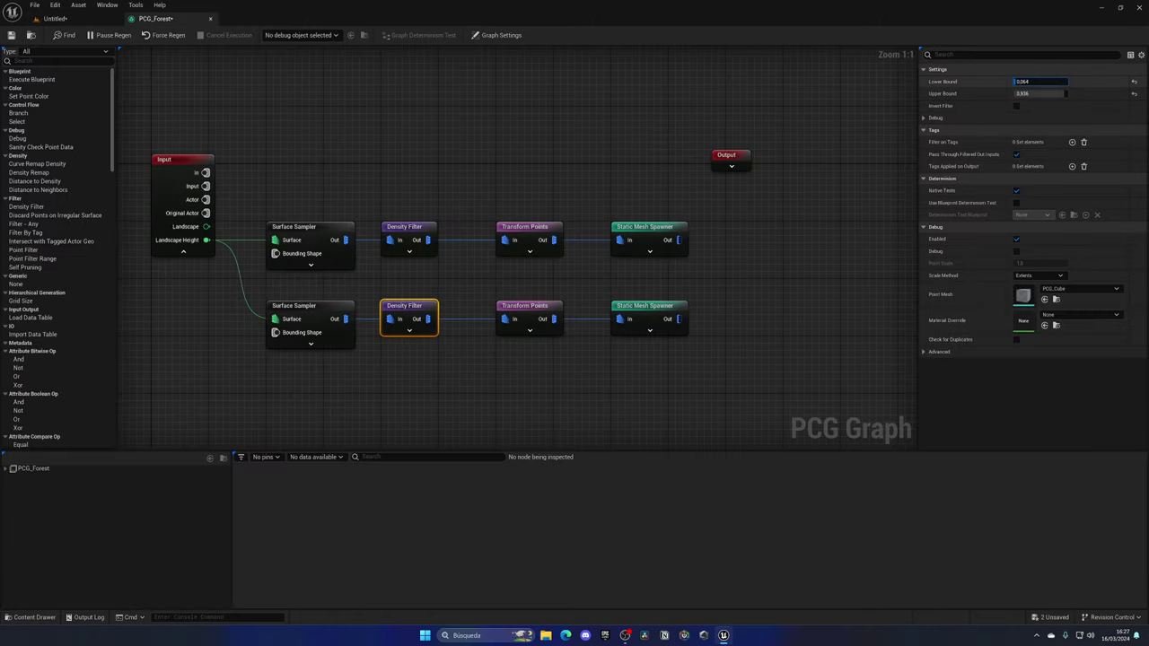
pyautogui.click(78, 6)
pyautogui.click(55, 18)
pyautogui.click(154, 19)
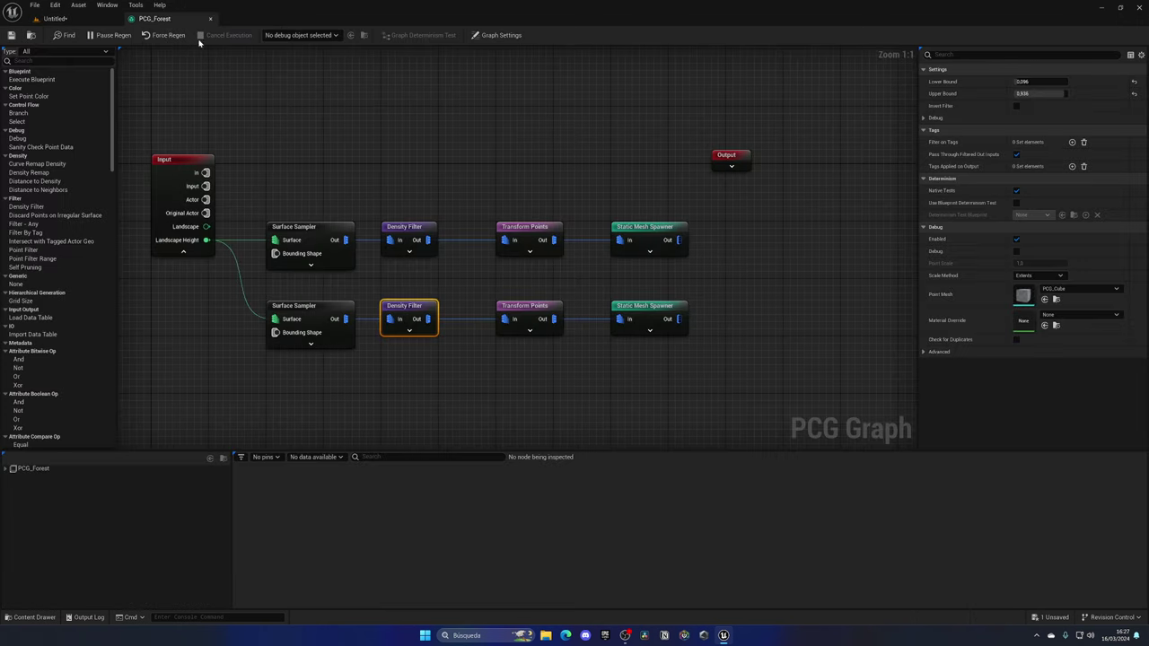
# Duplicate the second row's Surface Sampler, Density Filter and Transform Points as a third row fed from Landscape Height.
pyautogui.click(413, 367)
pyautogui.moveTo(415, 368); pyautogui.dragTo(428, 342, button='right')
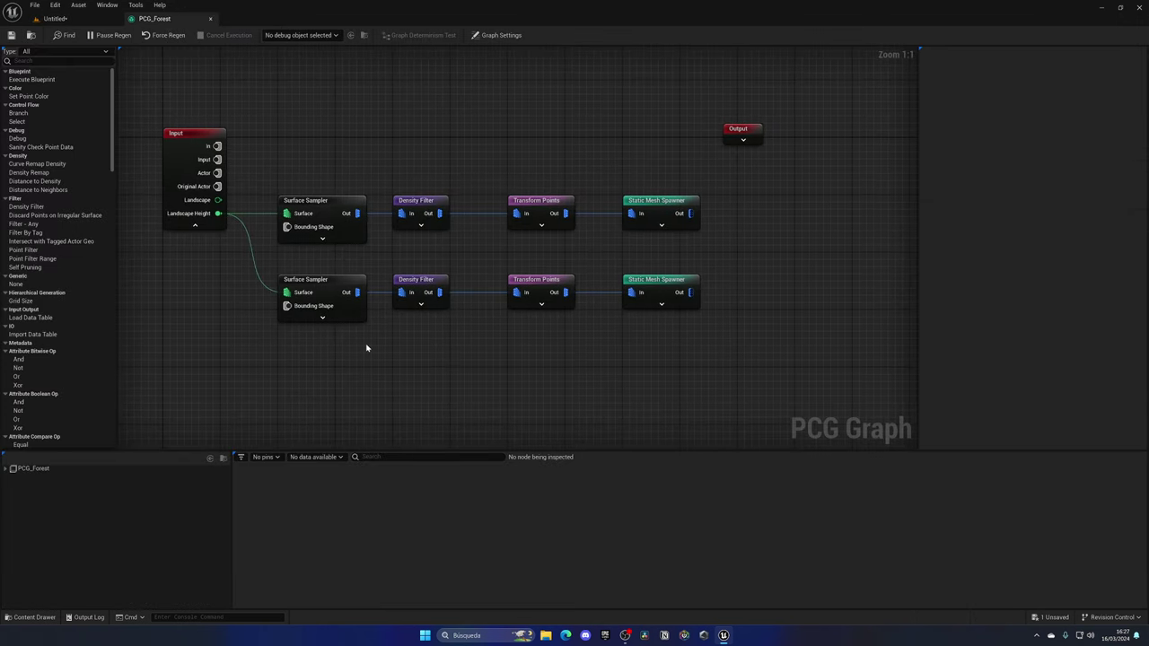
pyautogui.moveTo(384, 310); pyautogui.dragTo(615, 296)
pyautogui.hotkey('ctrl', 'c')
pyautogui.hotkey('ctrl', 'v')
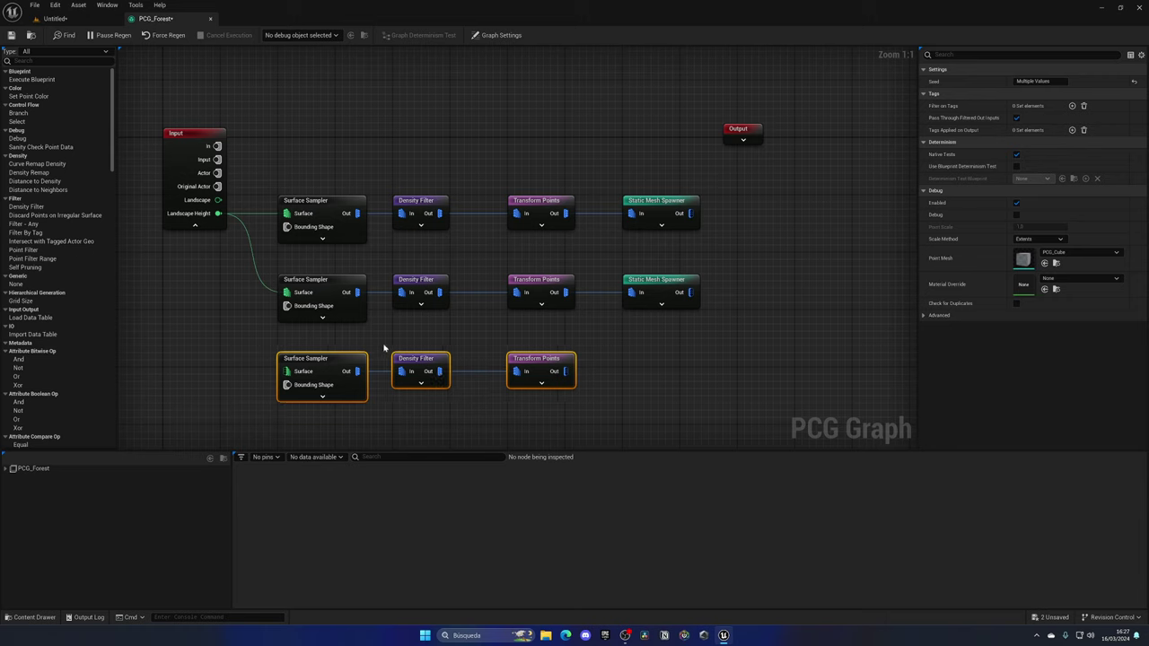
pyautogui.click(383, 348)
pyautogui.moveTo(297, 371); pyautogui.dragTo(298, 371)
# Delete the third row's Density Filter and connect its Surface Sampler directly to Transform Points.
pyautogui.click(314, 359)
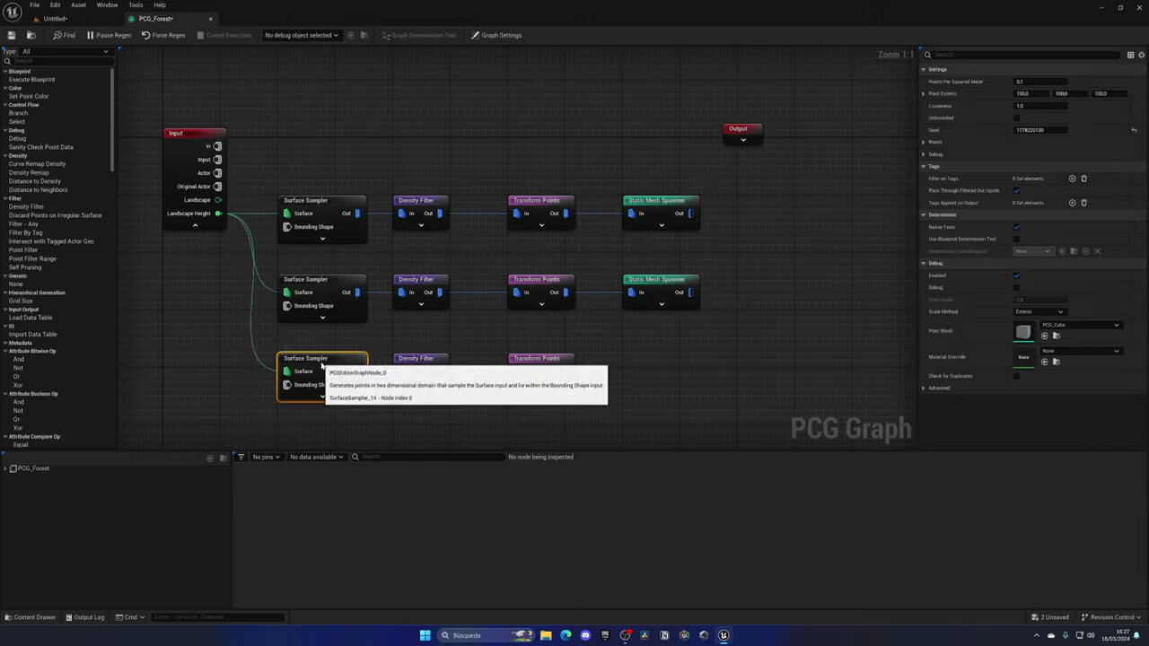
pyautogui.click(416, 358)
pyautogui.press('Delete')
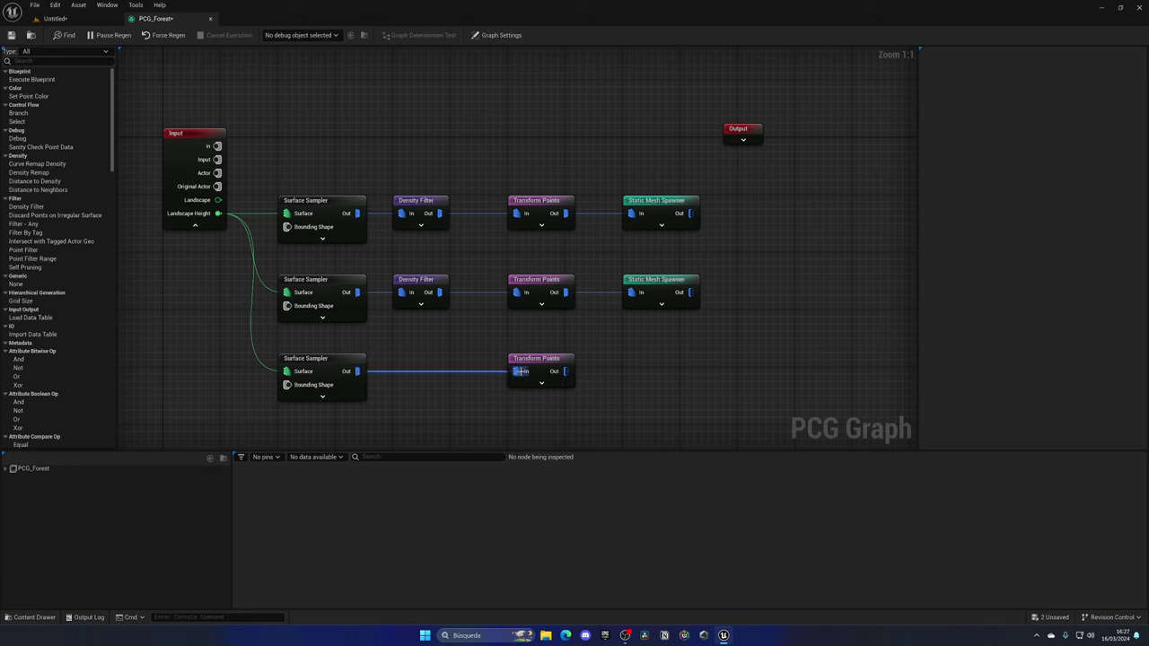
# Add a Static Mesh Spawner after the third row's Transform Points, align it with the row, and give it one mesh entry.
pyautogui.moveTo(518, 371)
pyautogui.mouseDown()
pyautogui.moveTo(429, 370)
pyautogui.moveTo(500, 374)
pyautogui.mouseUp()
pyautogui.write('stati')
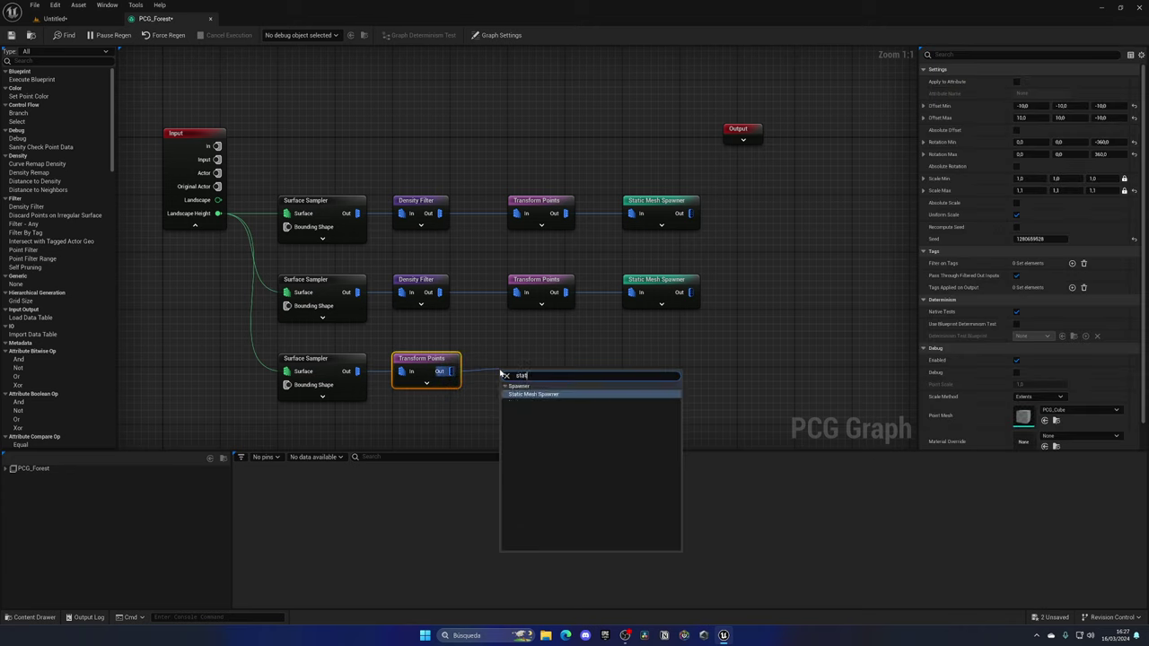
pyautogui.click(539, 394)
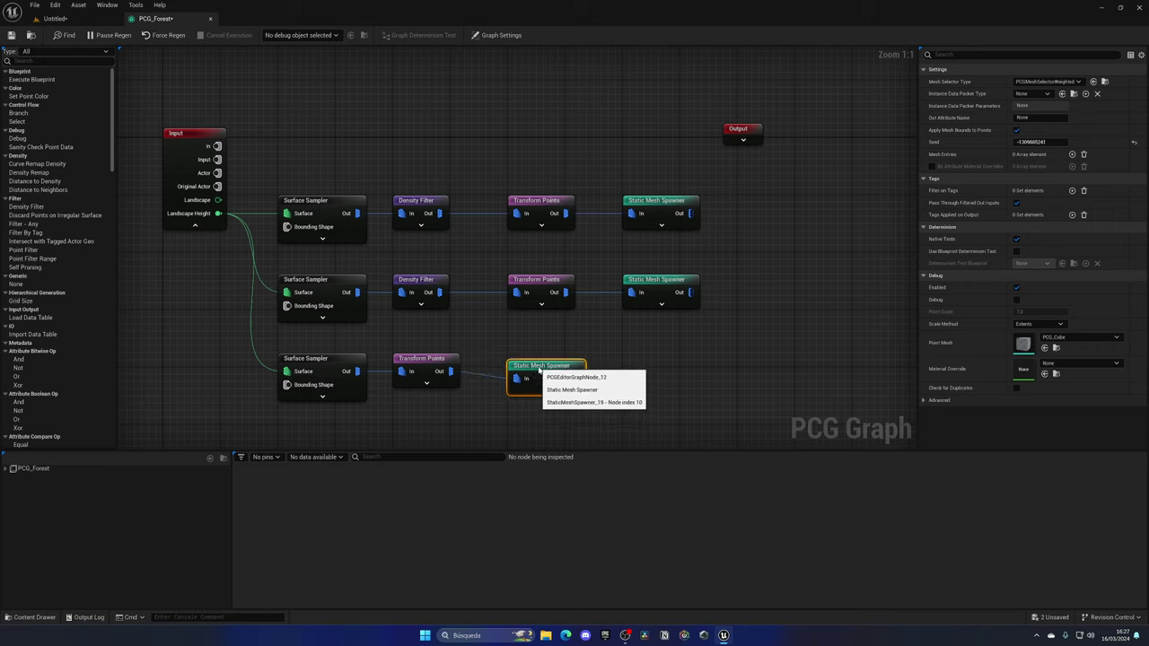
pyautogui.click(1072, 154)
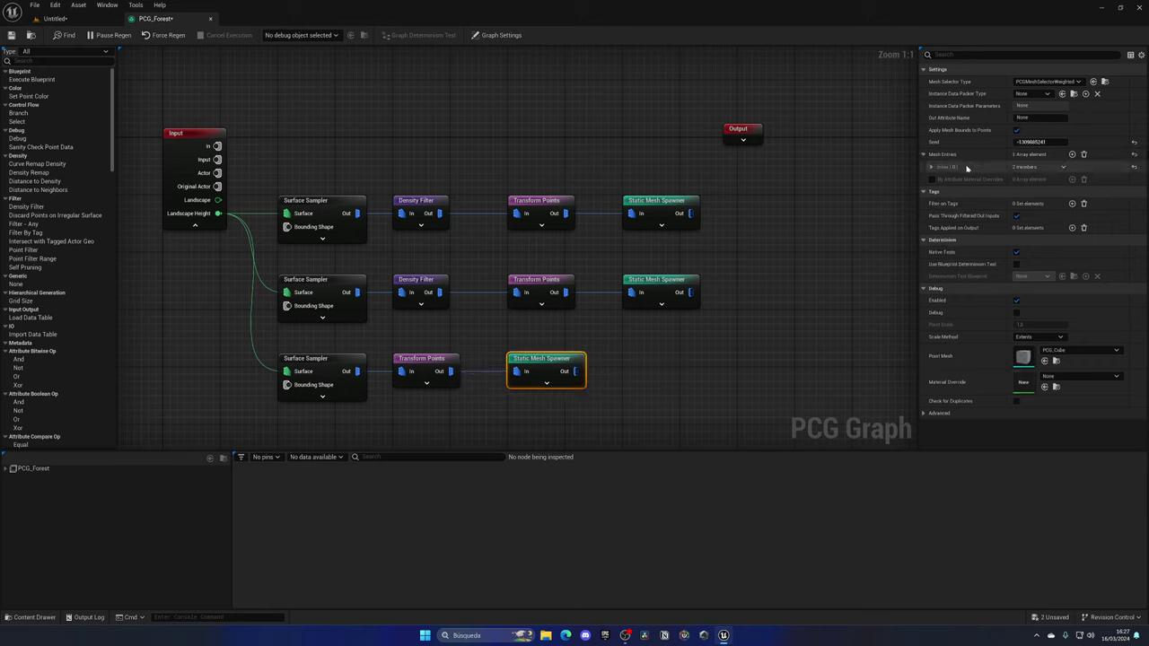
# Assign the SM_BF_PlantsGrassA1 mesh to the first mesh entry of the third row's Static Mesh Spawner.
pyautogui.click(930, 167)
pyautogui.click(938, 180)
pyautogui.click(1055, 206)
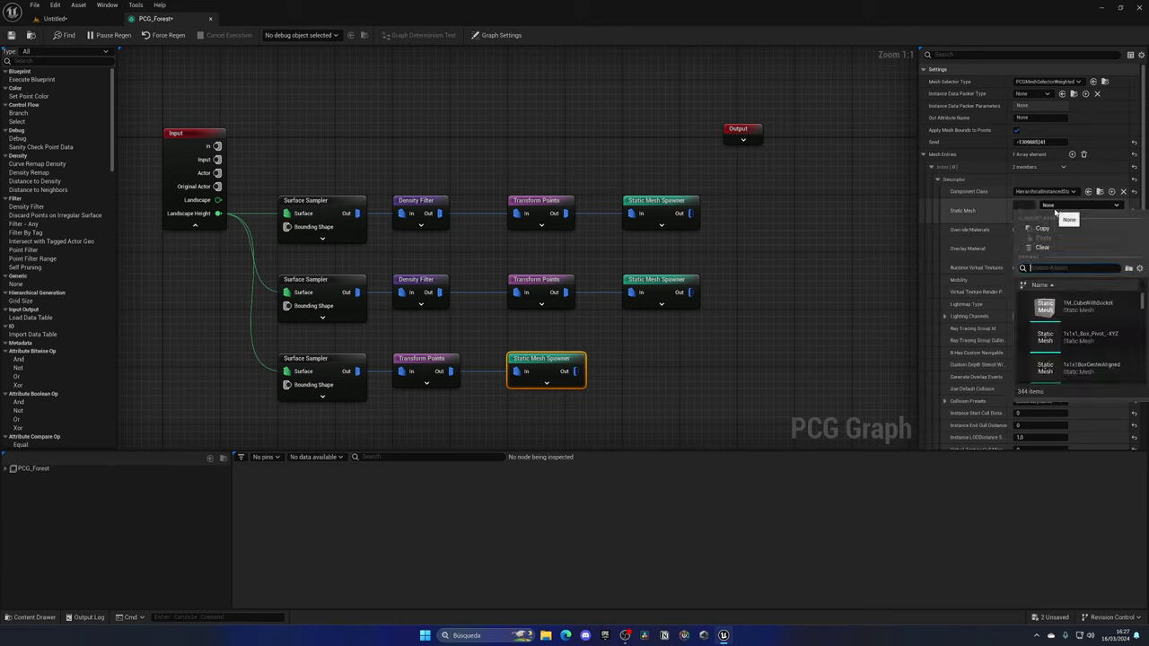
pyautogui.write('grass')
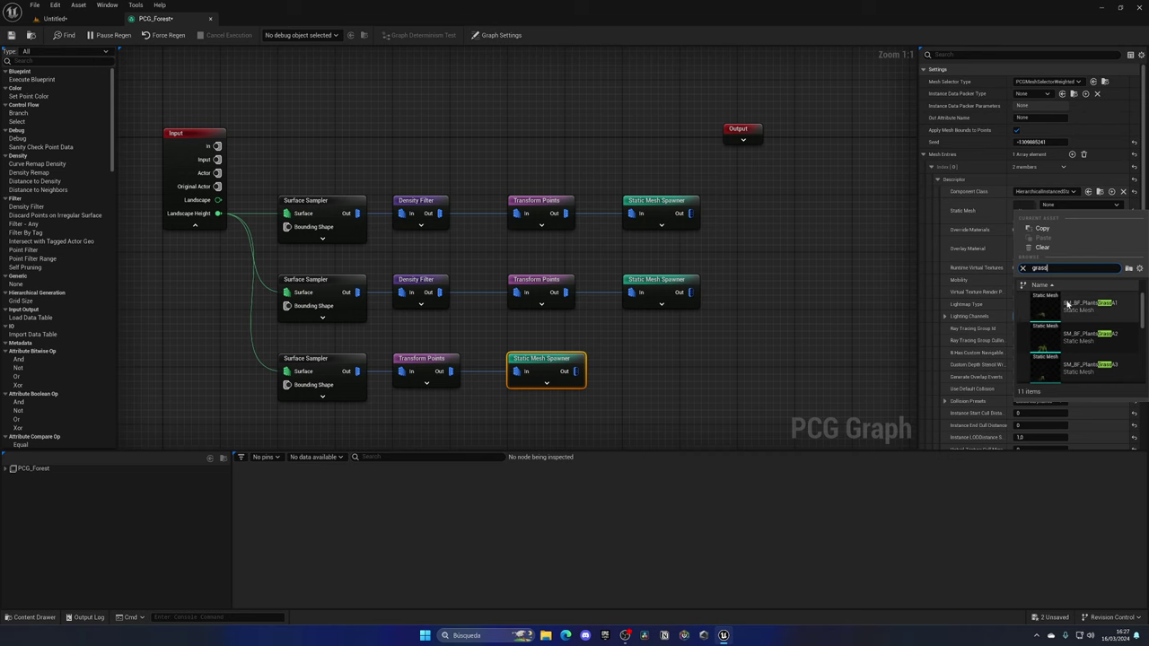
pyautogui.click(1082, 311)
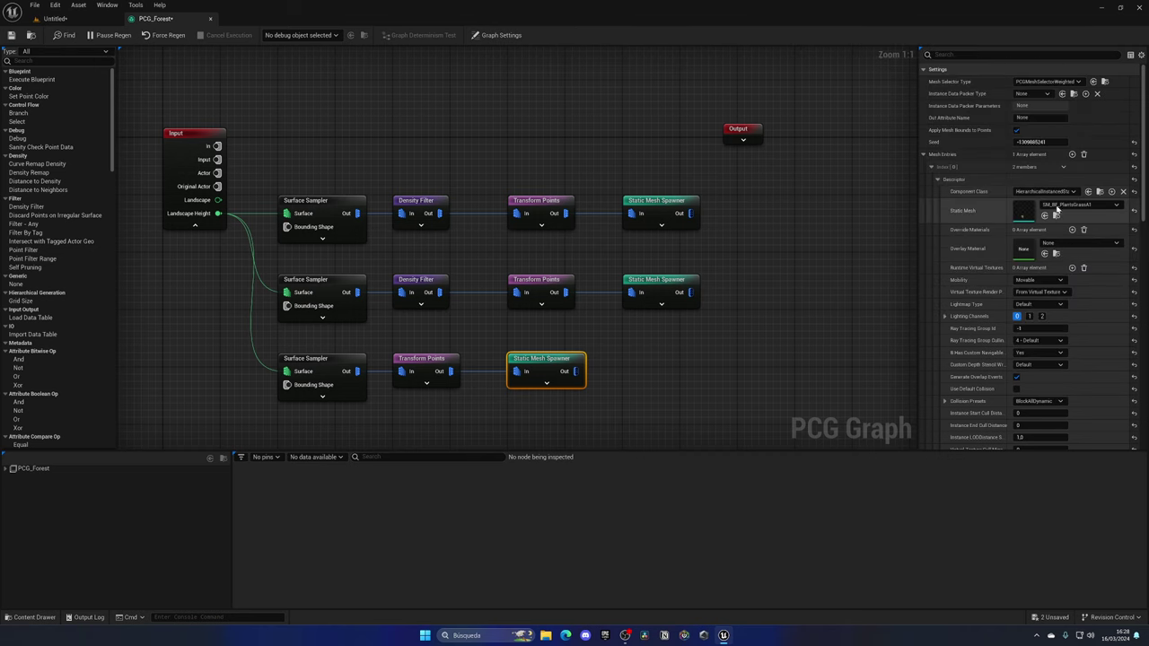
# Add a second mesh entry to the third row's Static Mesh Spawner and assign SM_BF_PlantsGrassA3 to it.
pyautogui.click(1072, 155)
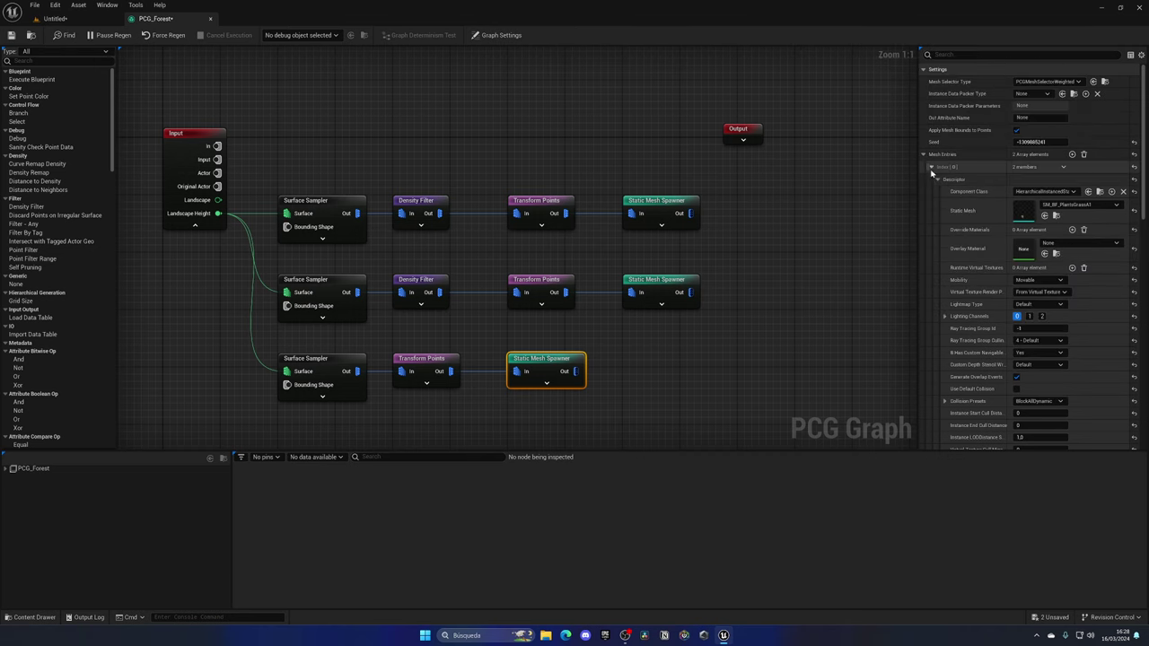
pyautogui.click(930, 166)
pyautogui.hotkey('ctrl', 'space')
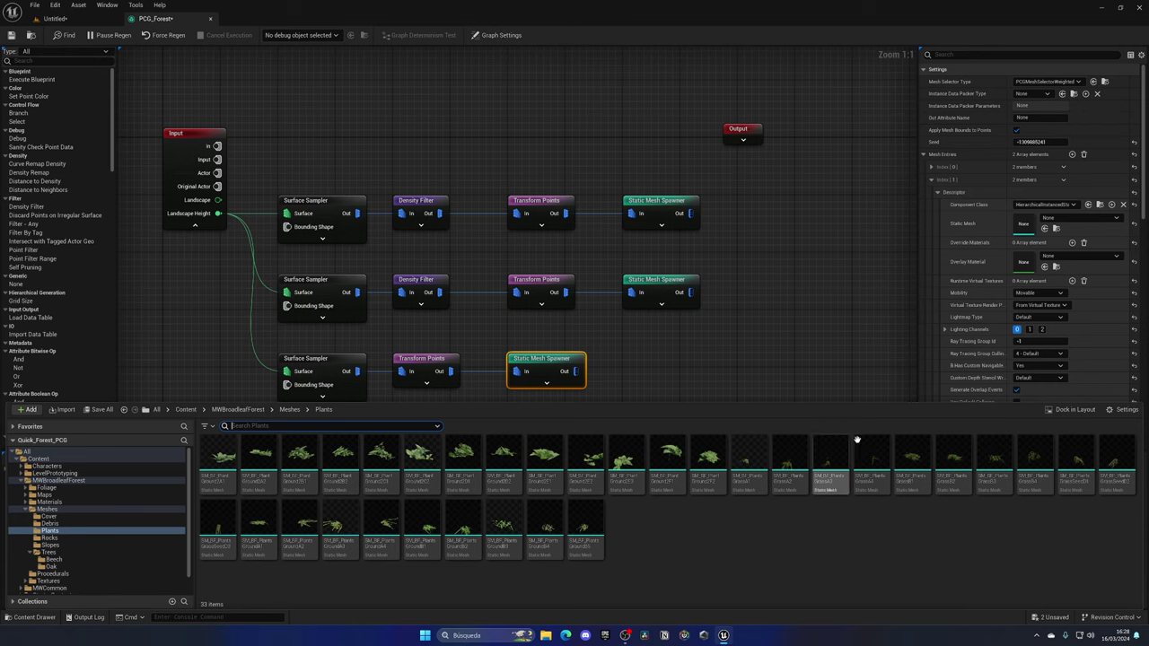
pyautogui.click(1077, 222)
pyautogui.click(1058, 220)
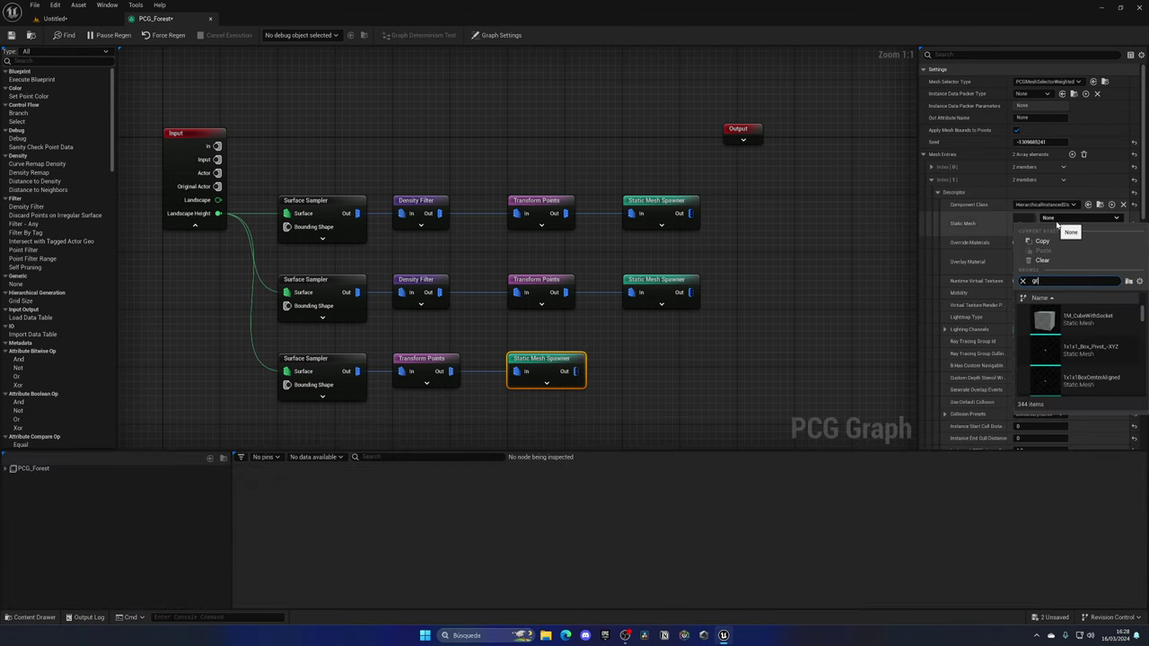
pyautogui.click(1054, 335)
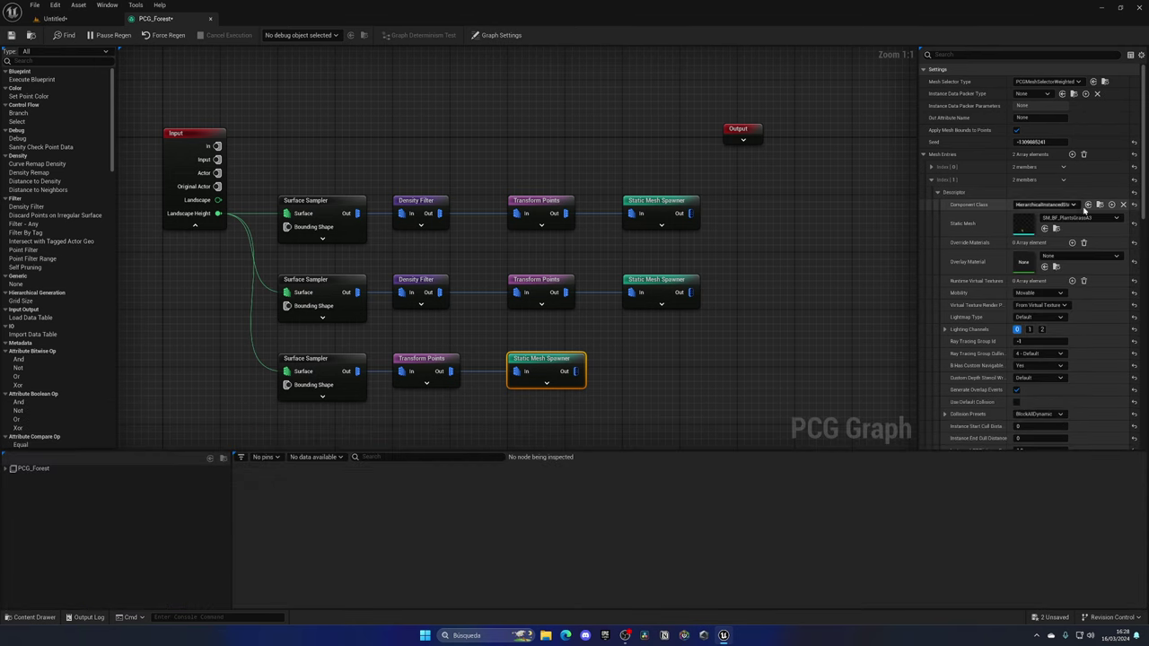
# Add a third mesh entry to the same spawner and assign the SM_BF_PlantsGrassB1 mesh to it.
pyautogui.click(931, 179)
pyautogui.click(1071, 154)
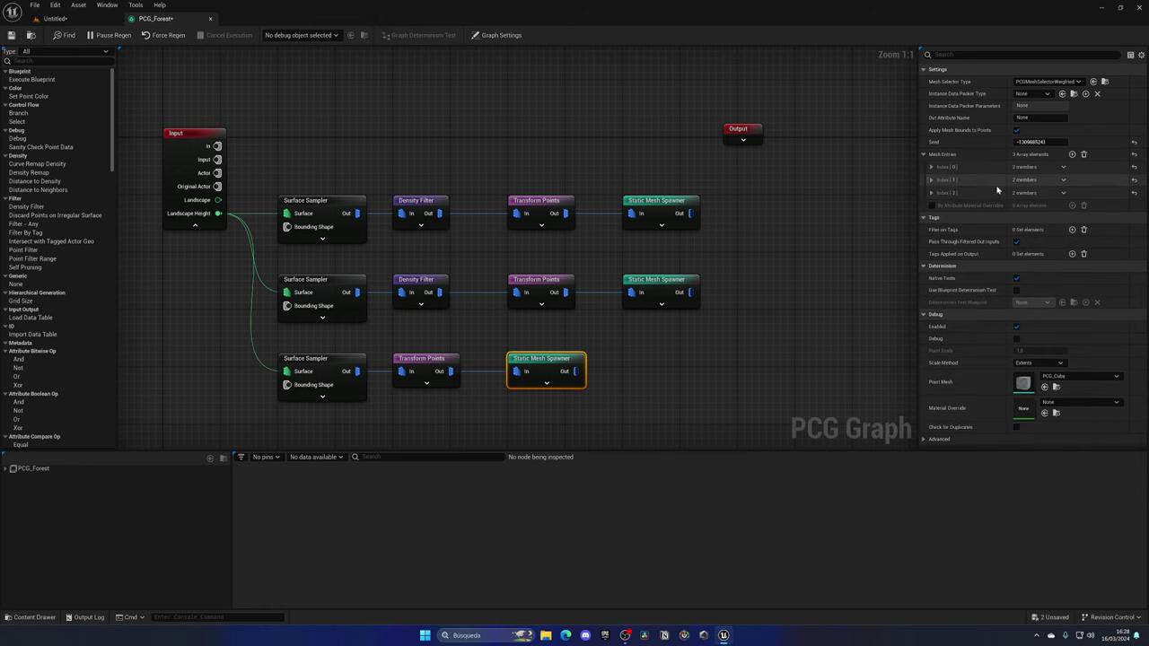
pyautogui.click(931, 193)
pyautogui.hotkey('ctrl', 'space')
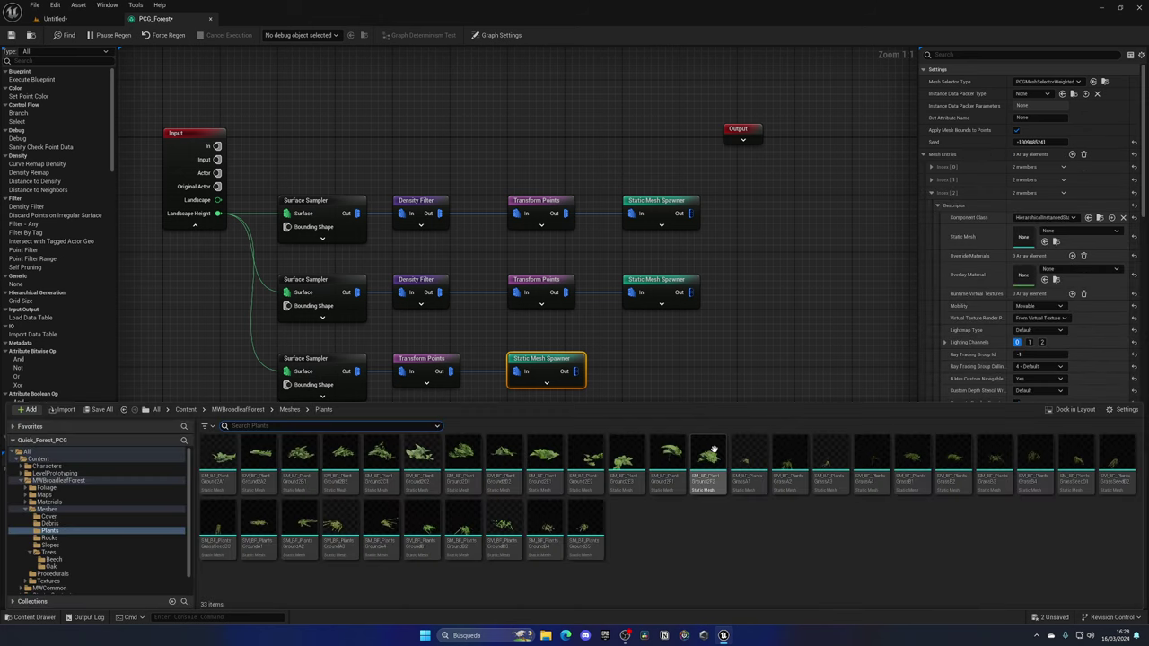
pyautogui.hotkey('ctrl', 'space')
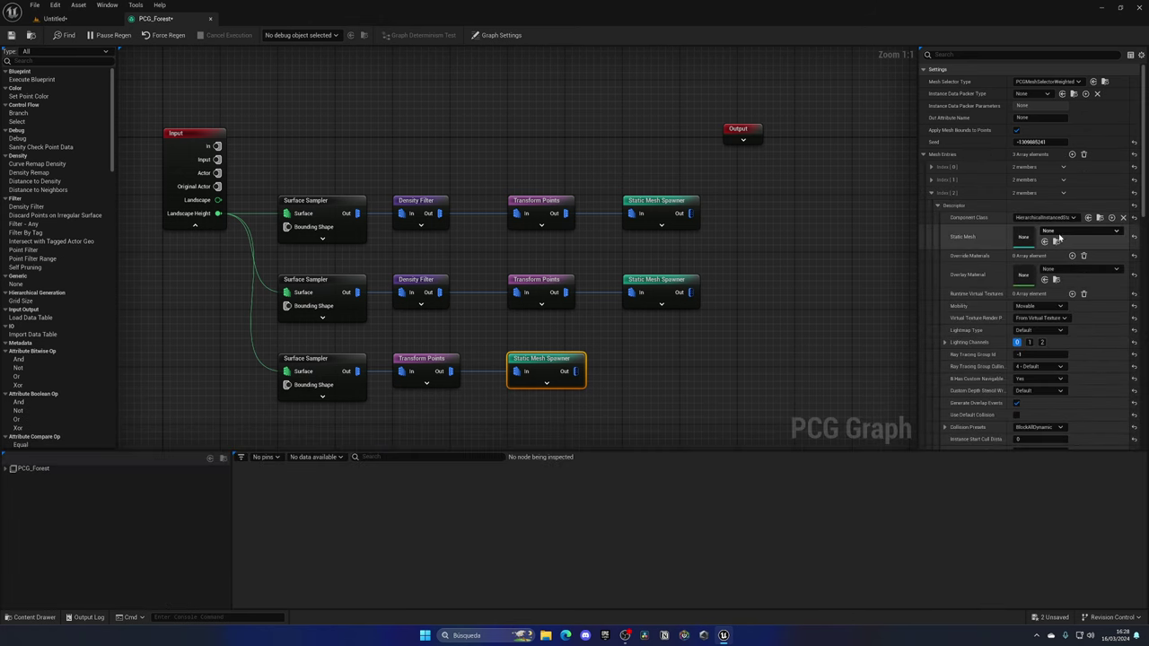
pyautogui.click(1064, 232)
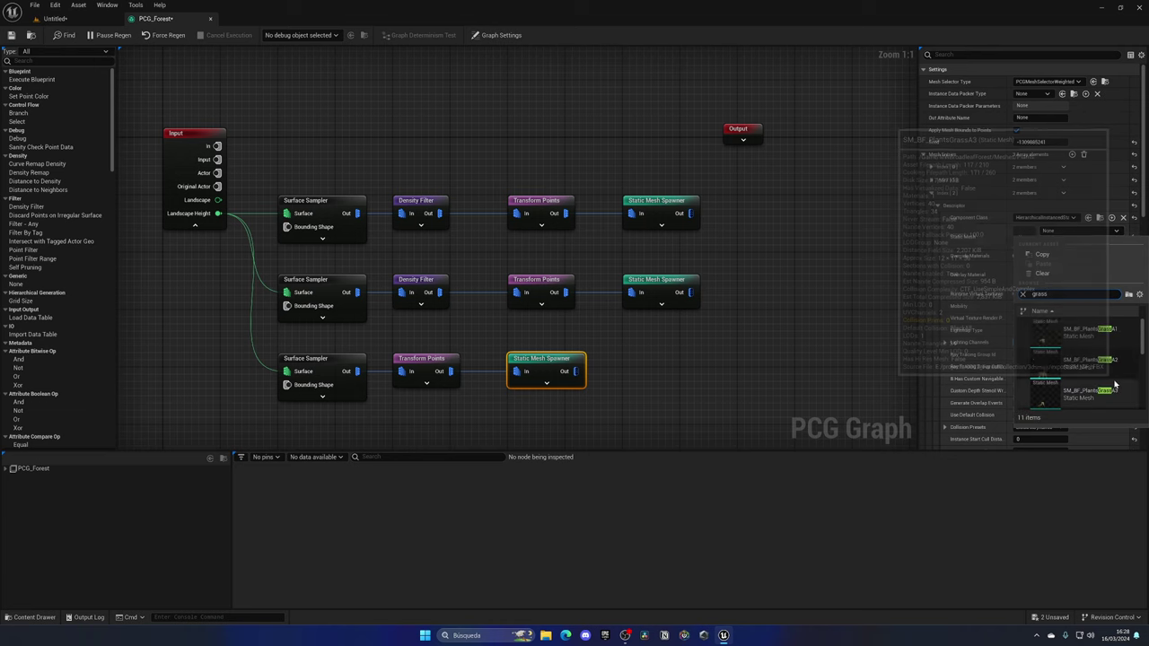
pyautogui.click(1092, 353)
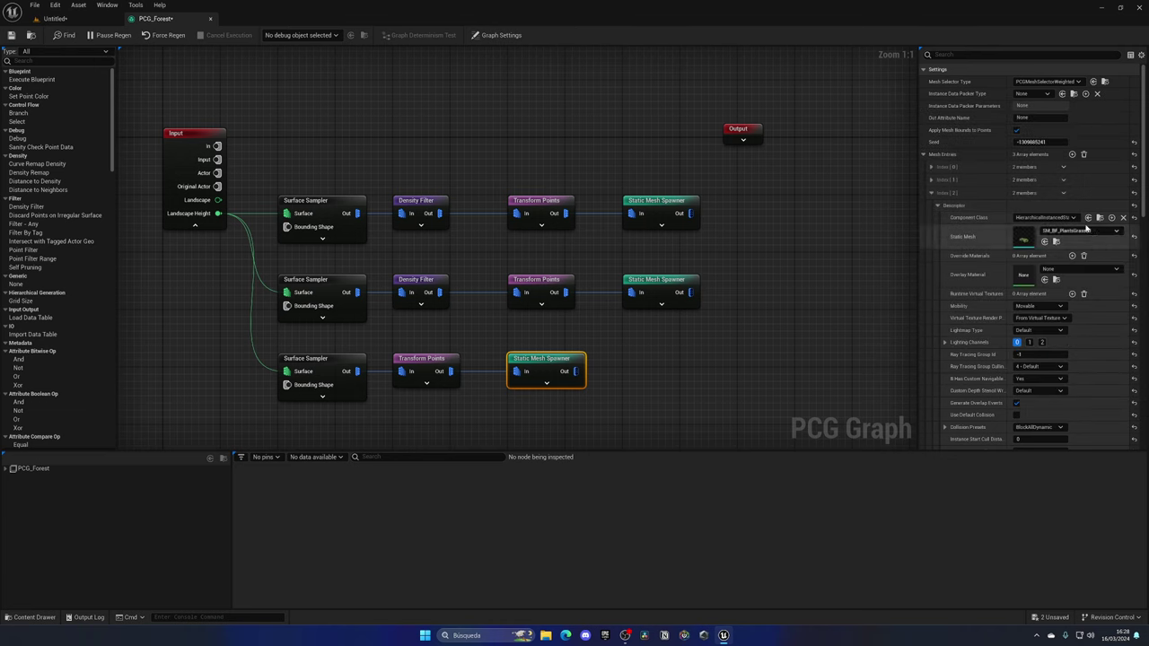
# Add a fourth mesh entry using SM_BF_PlantsGrassB3, then save the graph and check the level.
pyautogui.click(1073, 154)
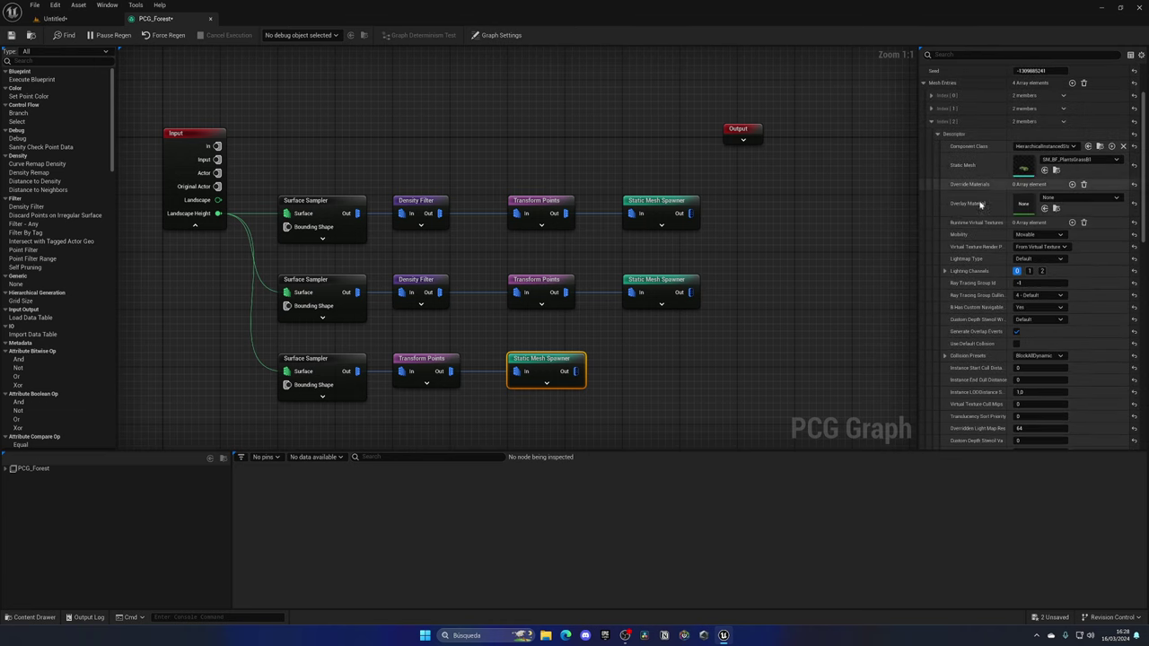
pyautogui.scroll(-10, 944, 305)
pyautogui.click(931, 280)
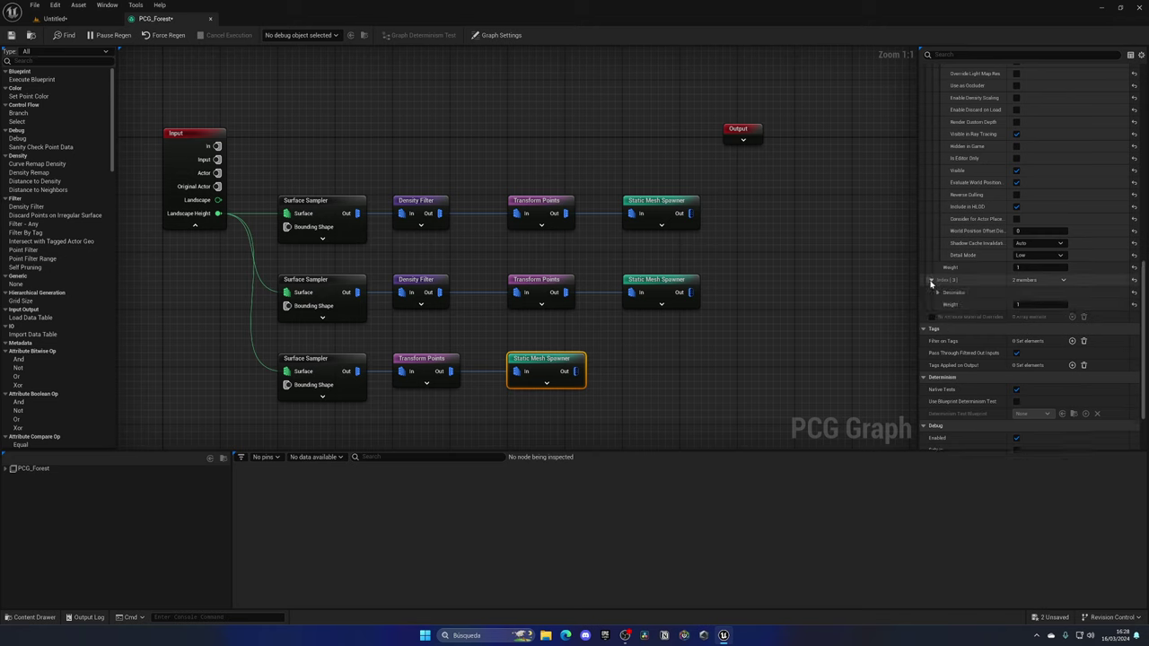
pyautogui.click(938, 293)
pyautogui.scroll(-3, 989, 327)
pyautogui.click(1046, 247)
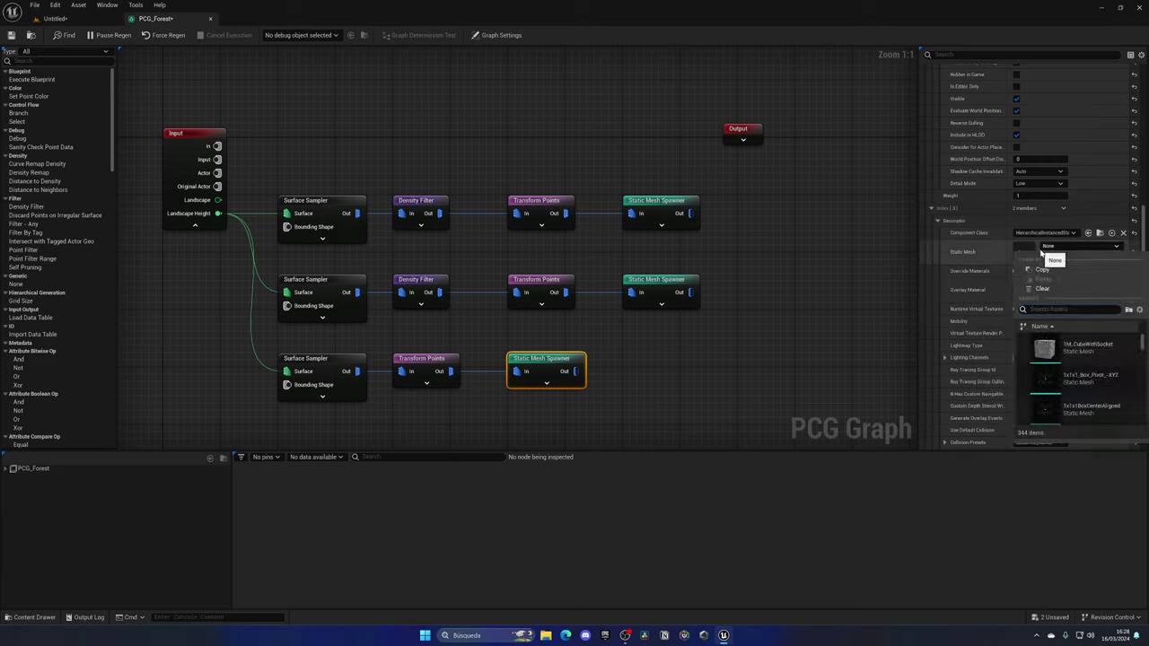
pyautogui.write('grass')
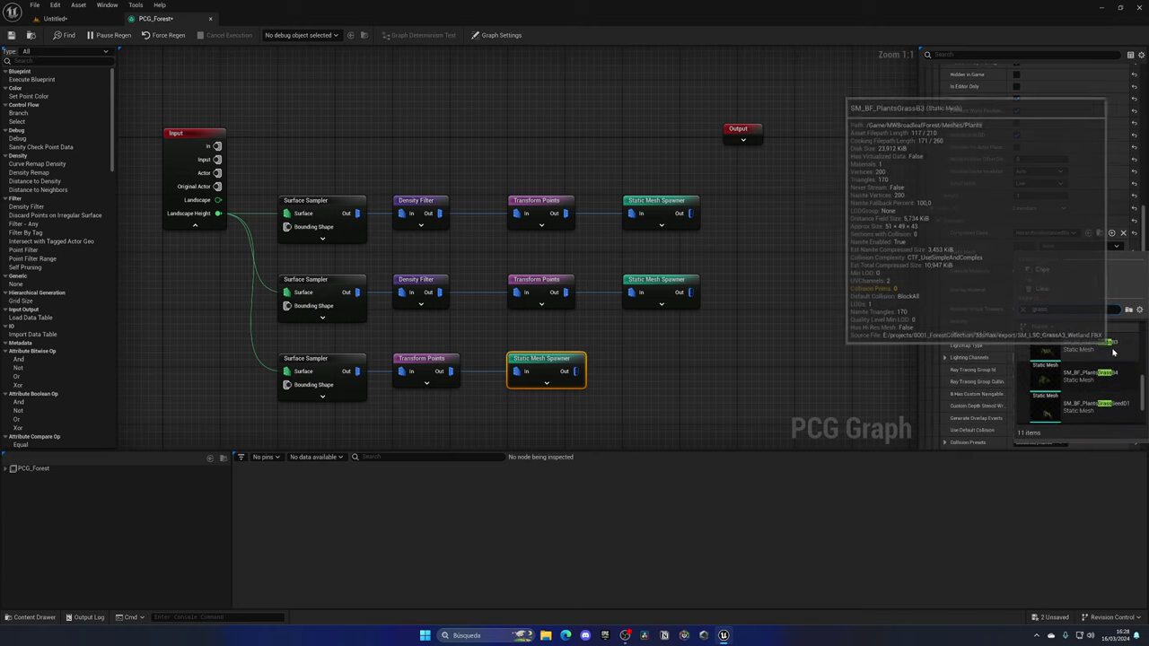
pyautogui.click(1103, 348)
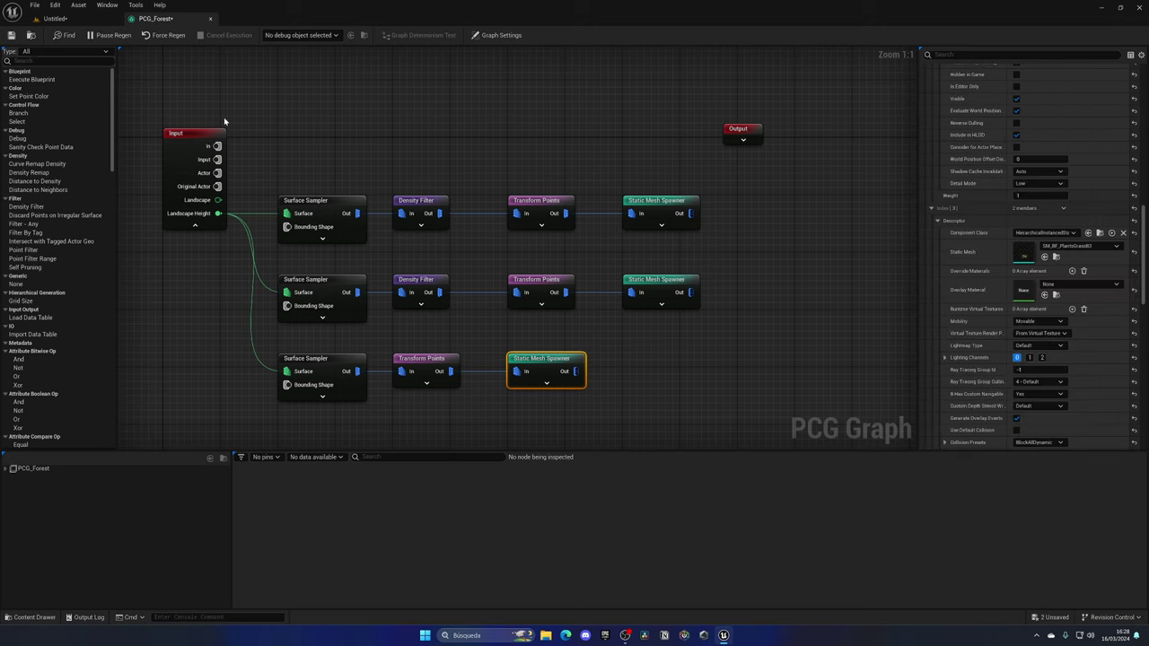
pyautogui.click(29, 35)
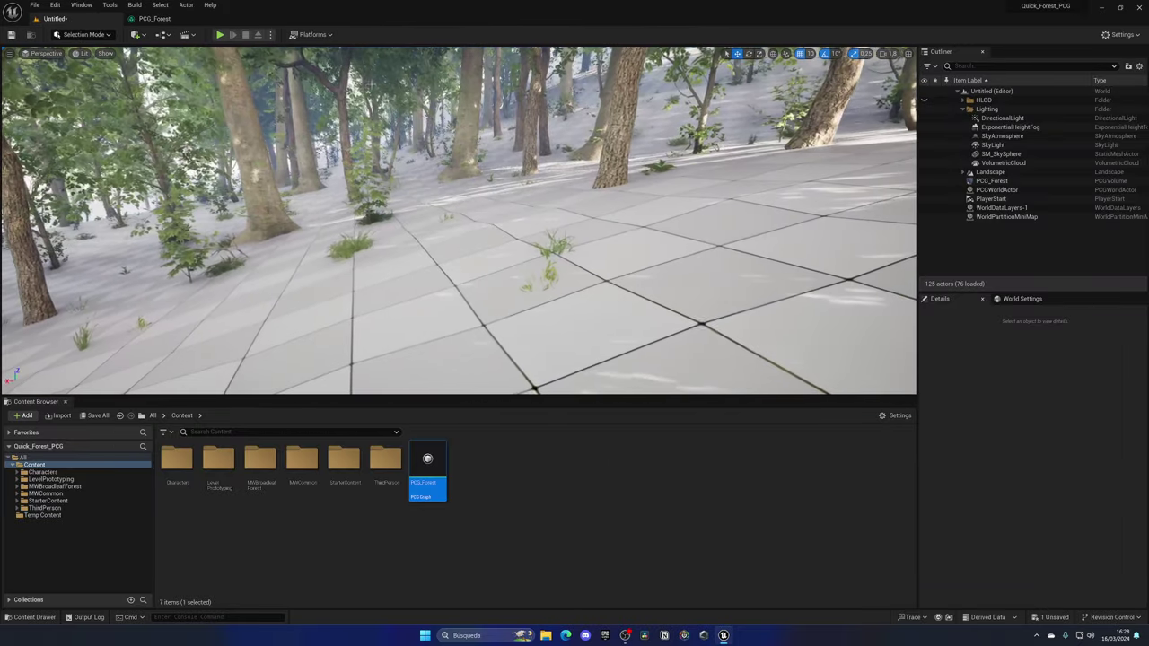
pyautogui.click(152, 18)
# Raise the third row's Surface Sampler to 100 Points Per Squared Meter, comparing the grass coverage in the level.
pyautogui.click(328, 358)
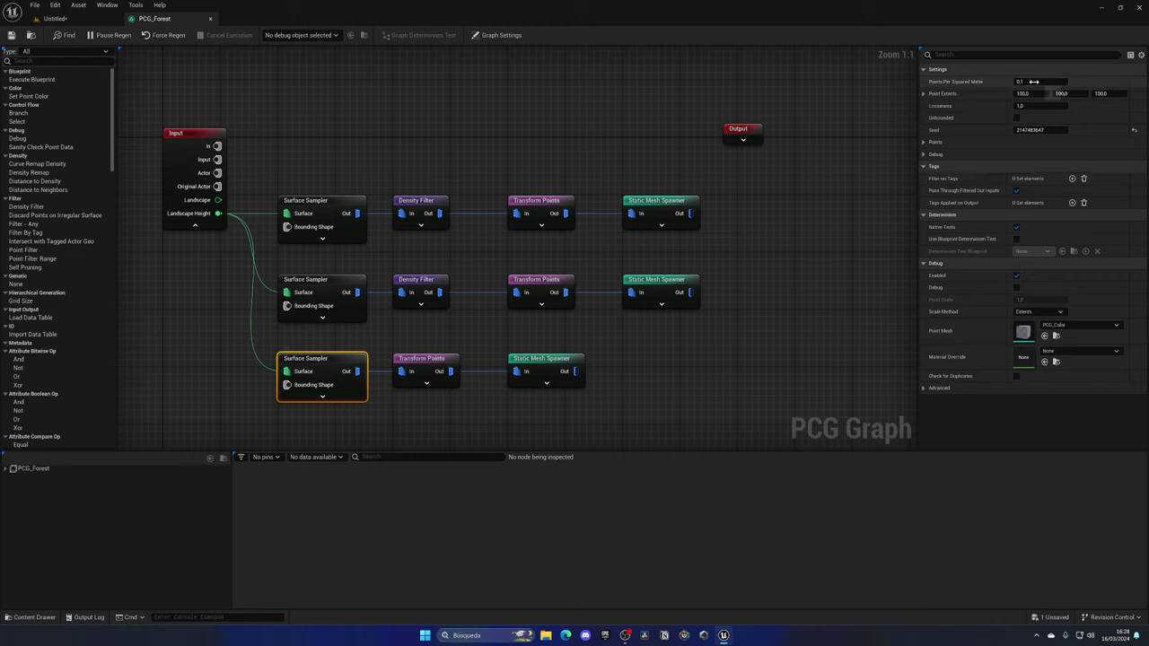
pyautogui.click(91, 20)
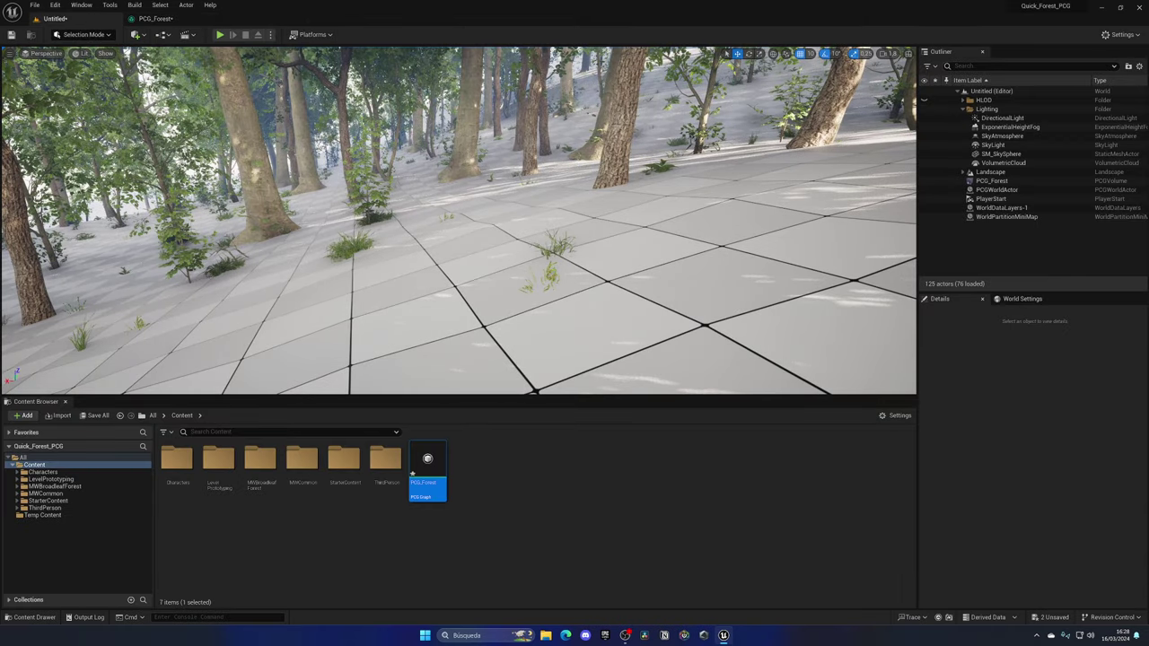
pyautogui.click(155, 19)
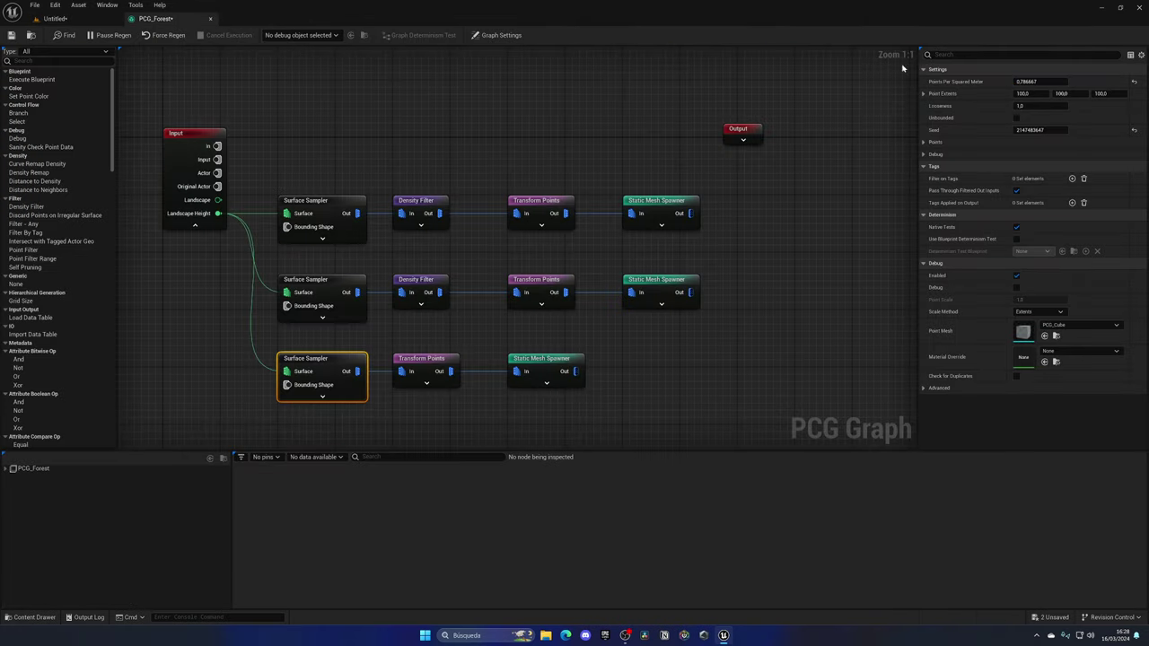
pyautogui.click(69, 20)
pyautogui.click(156, 18)
pyautogui.click(54, 18)
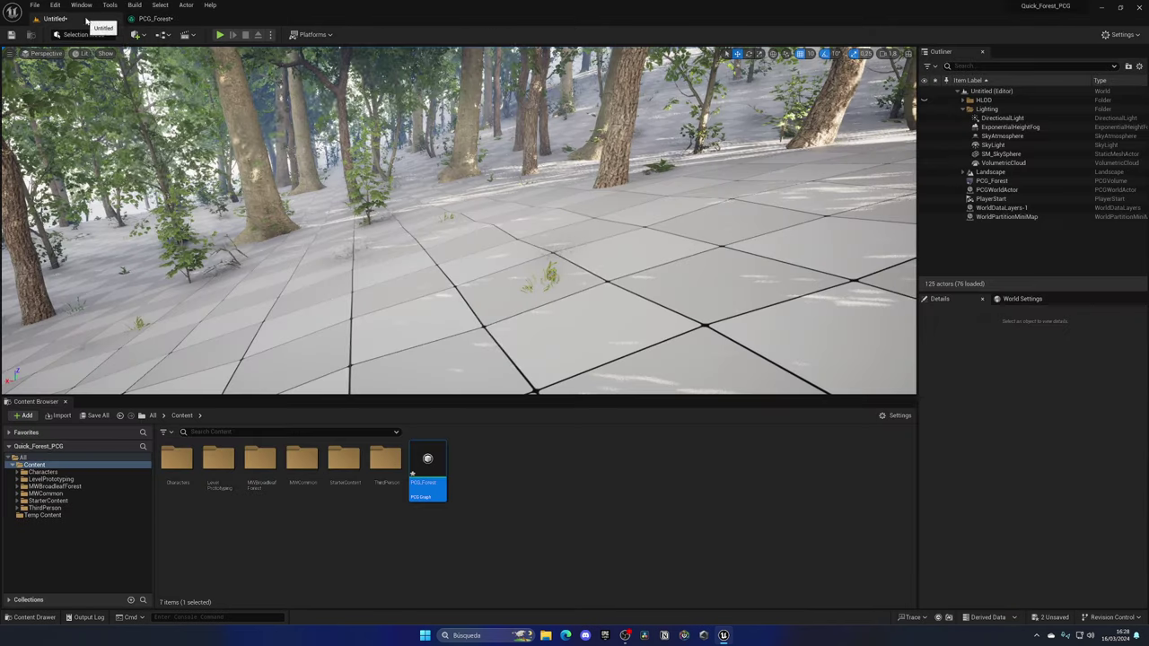
pyautogui.click(155, 19)
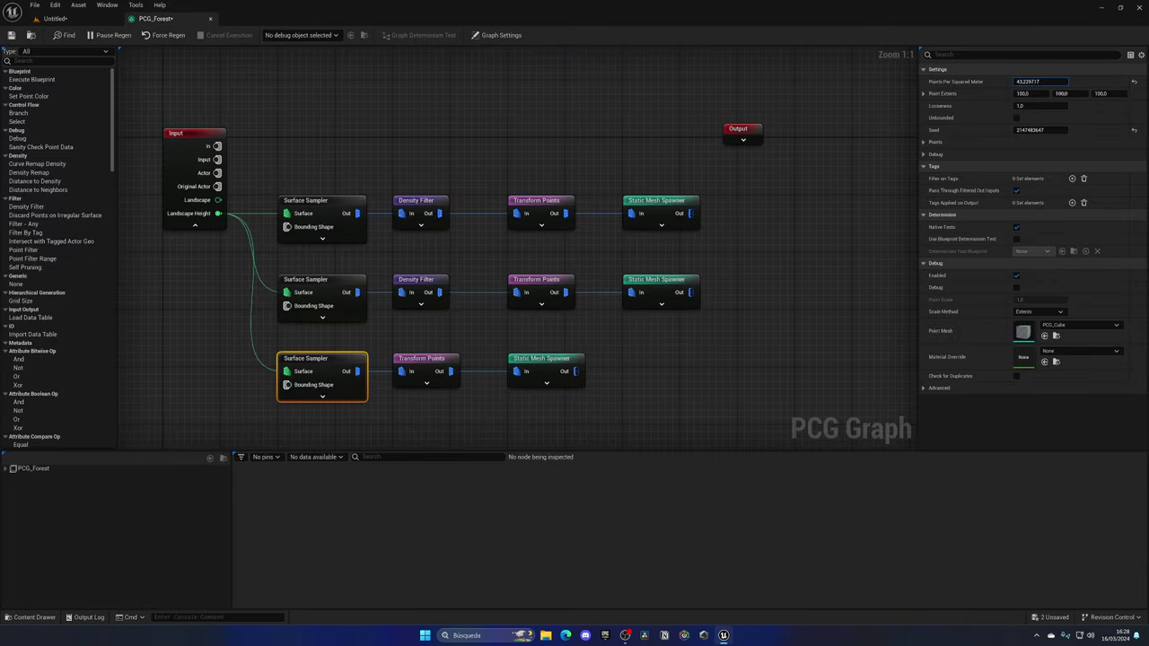
pyautogui.click(54, 19)
pyautogui.click(169, 19)
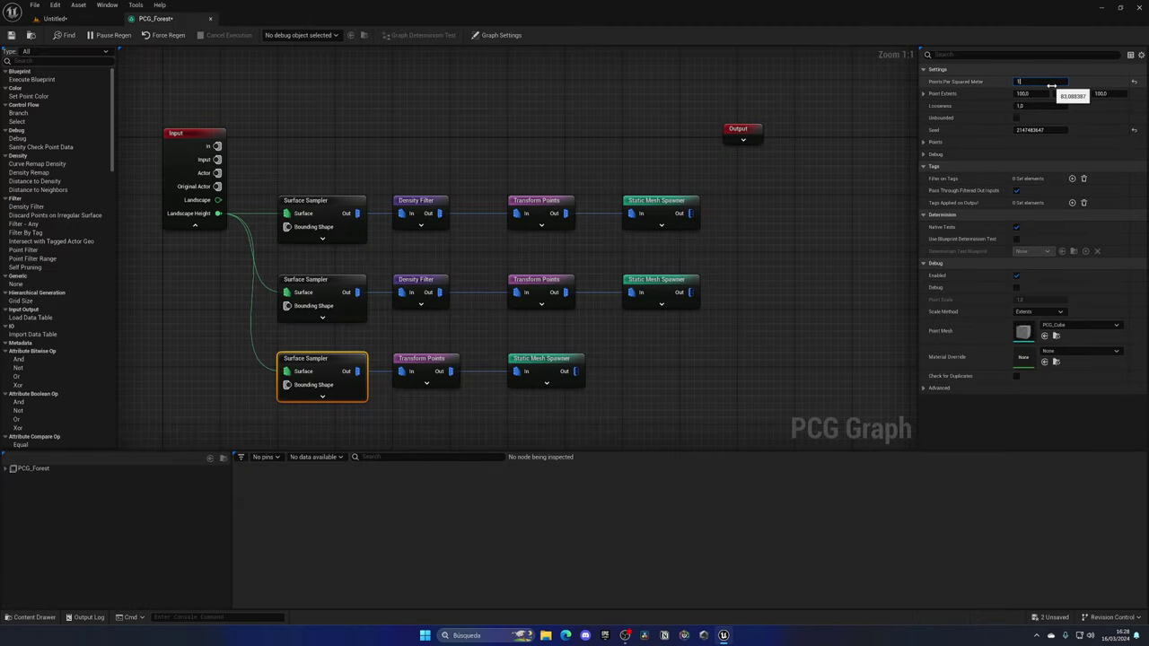
pyautogui.click(70, 18)
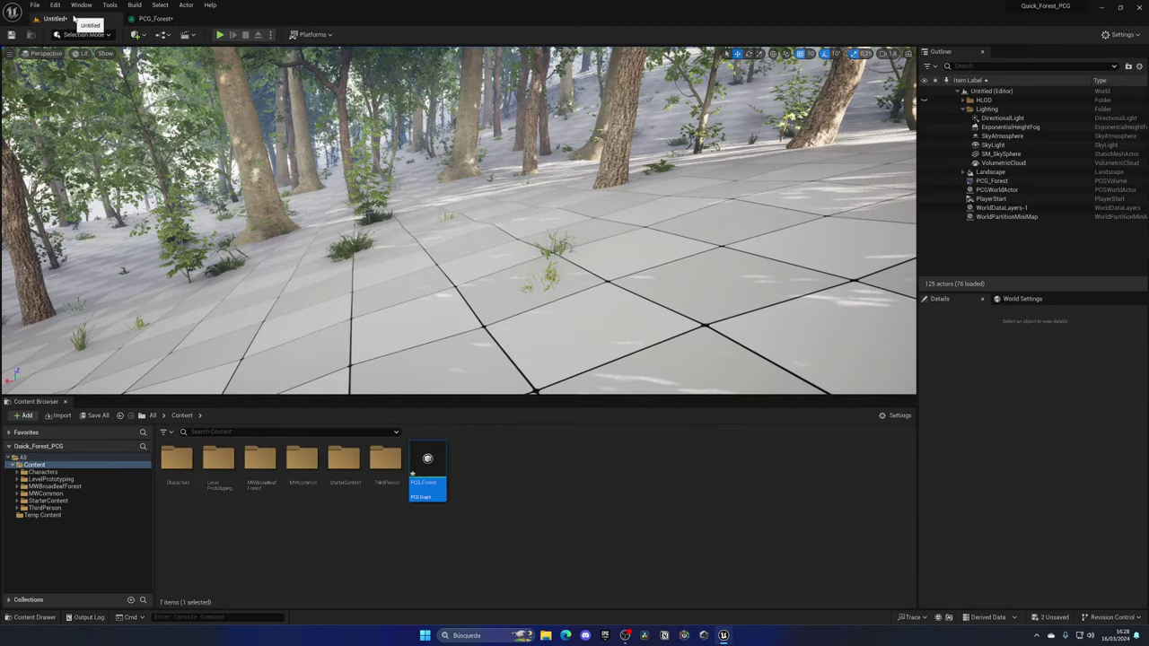
pyautogui.click(162, 20)
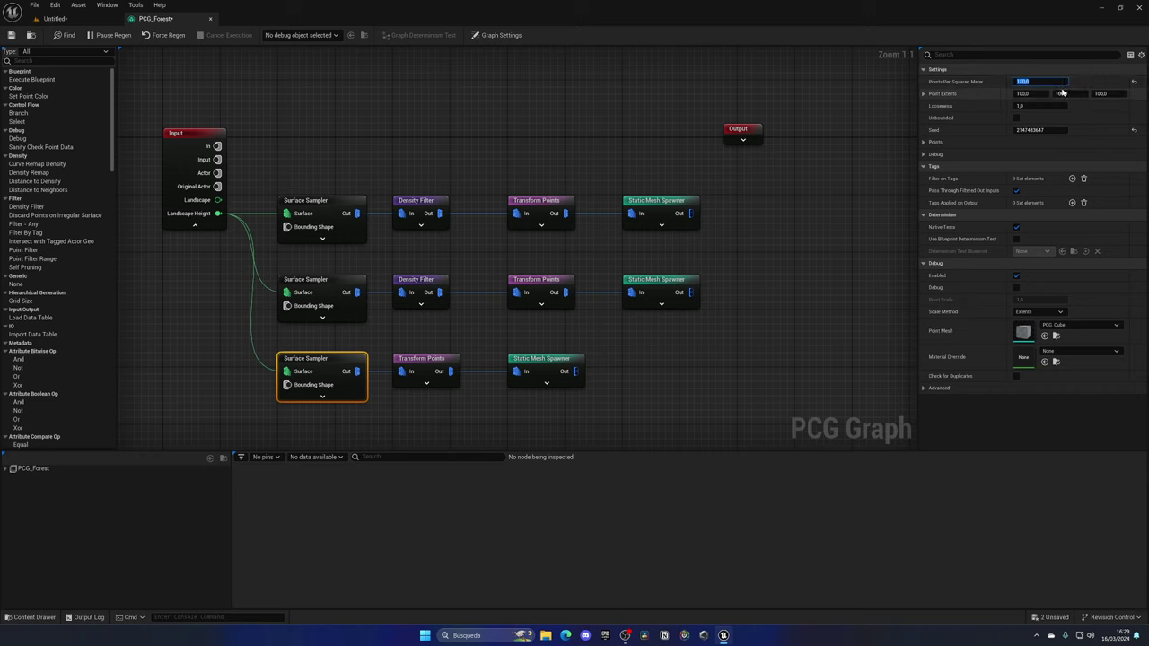
# Try the Unbounded option on the third row's Surface Sampler and check its effect in the level.
pyautogui.click(927, 142)
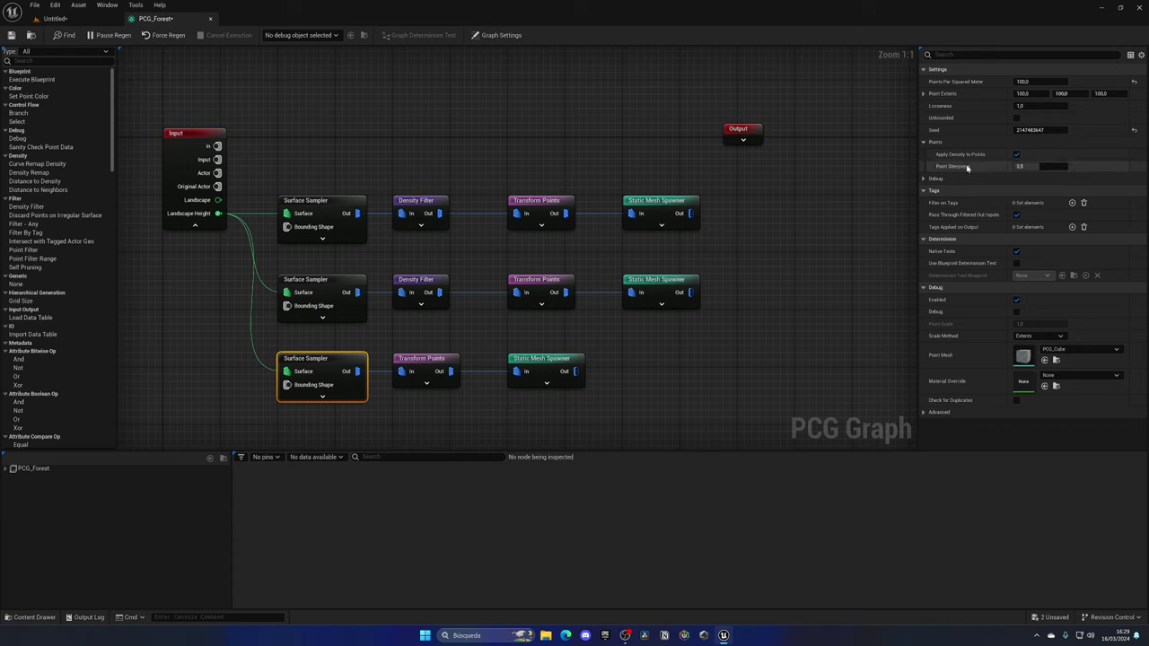
pyautogui.click(923, 178)
pyautogui.click(923, 179)
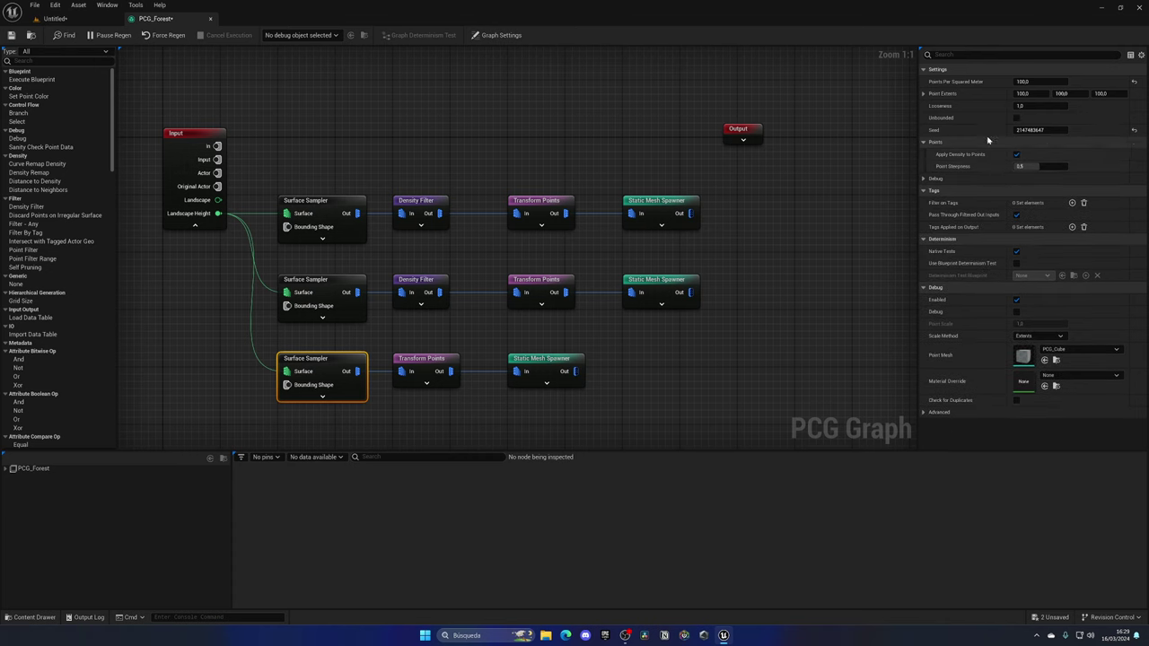
pyautogui.click(1016, 118)
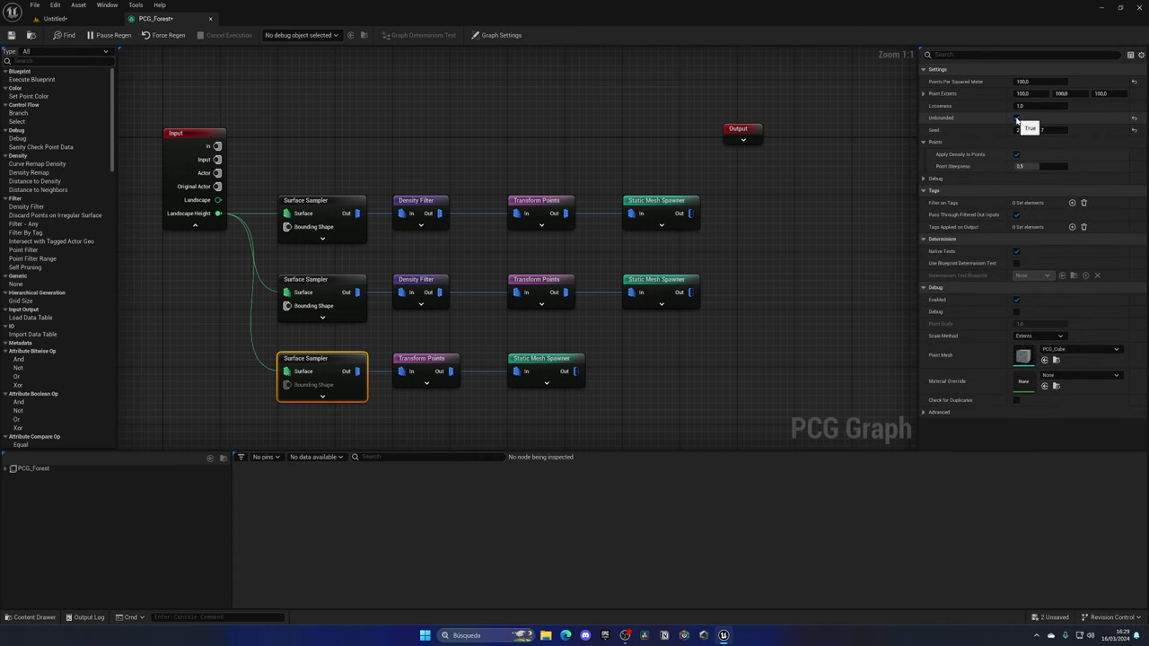
pyautogui.click(59, 18)
pyautogui.click(168, 21)
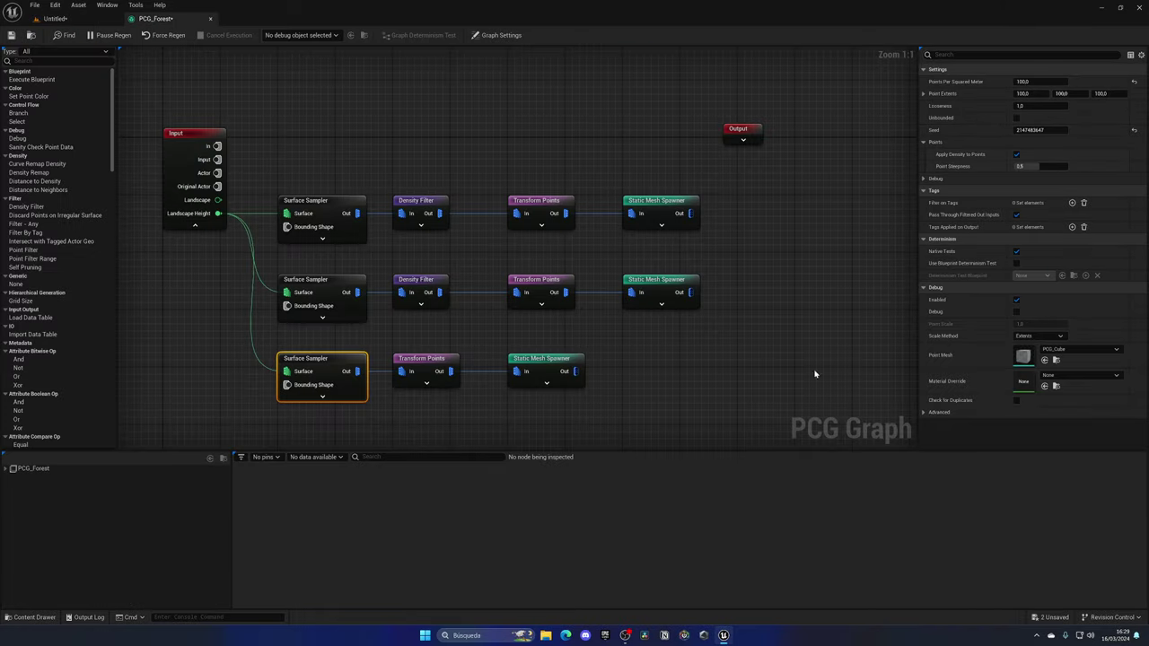
# Duplicate the third row's Surface Sampler, Transform Points and Static Mesh Spawner as a fourth row fed from Landscape Height.
pyautogui.moveTo(469, 387); pyautogui.dragTo(472, 341, button='right')
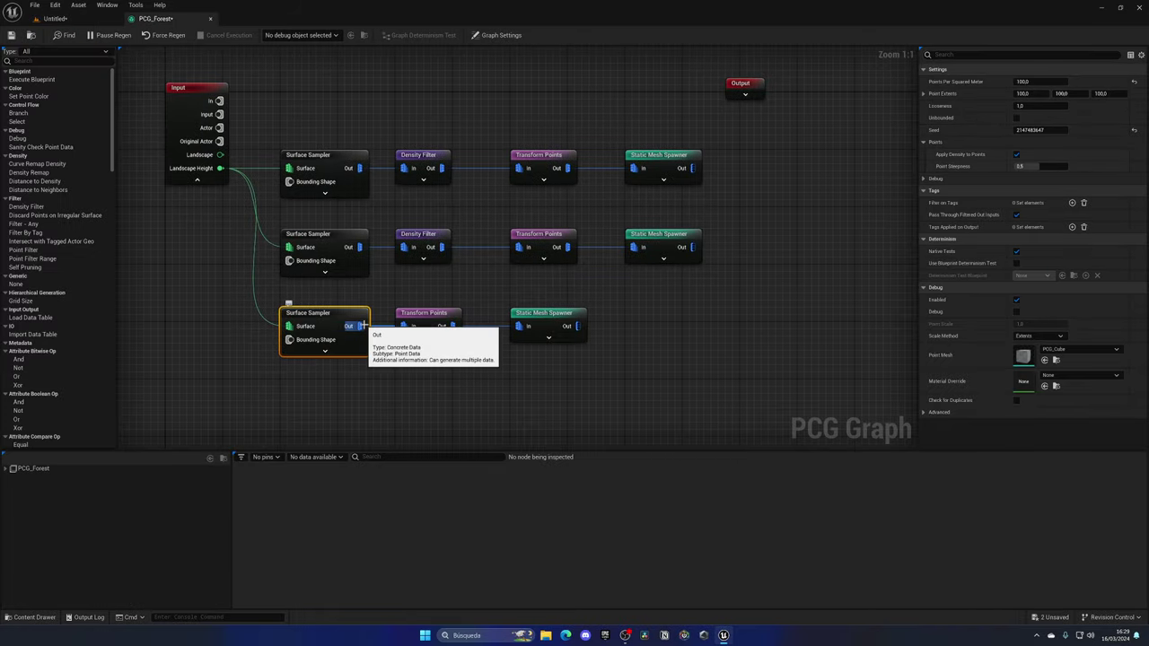
pyautogui.moveTo(288, 390); pyautogui.dragTo(540, 317)
pyautogui.hotkey('ctrl', 'c')
pyautogui.click(363, 412)
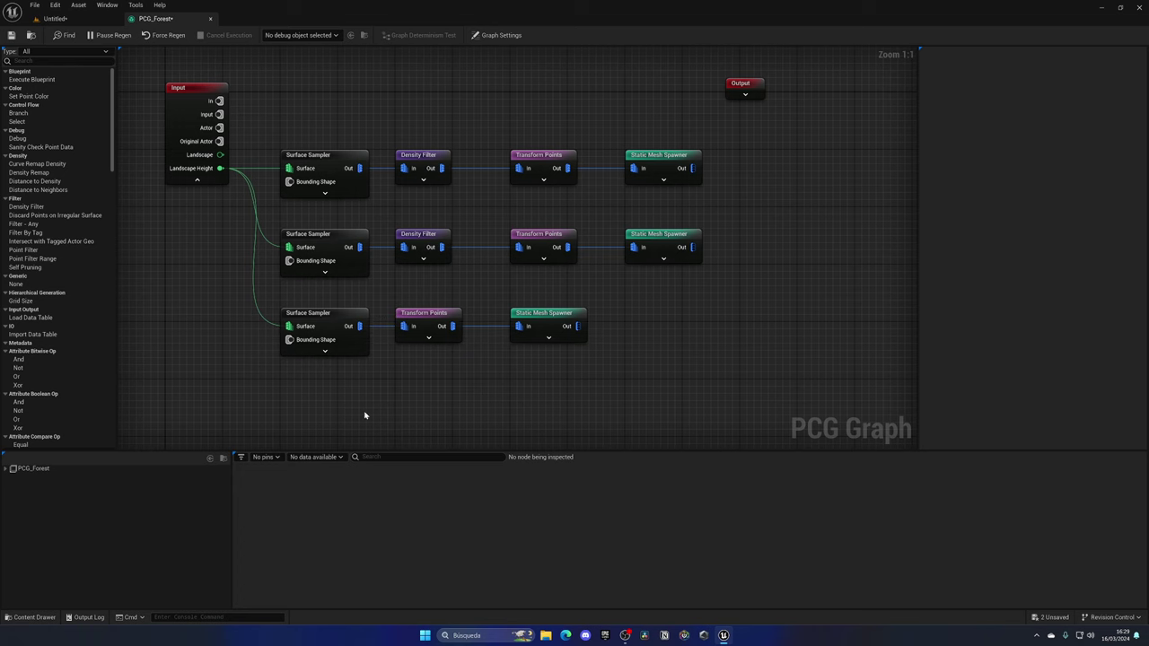
pyautogui.hotkey('ctrl', 'v')
pyautogui.moveTo(370, 406); pyautogui.dragTo(415, 379)
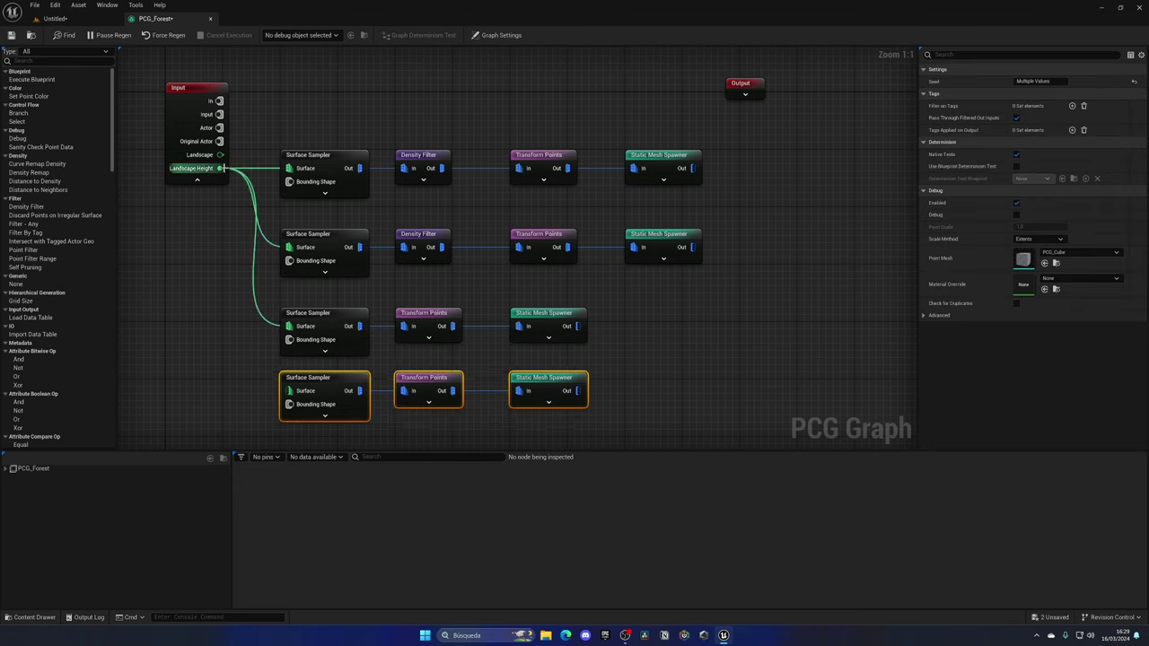
pyautogui.moveTo(222, 168); pyautogui.dragTo(290, 392)
# Adjust the Seed of the fourth row's Surface Sampler and check the grass distribution in the level.
pyautogui.click(278, 378)
pyautogui.click(308, 379)
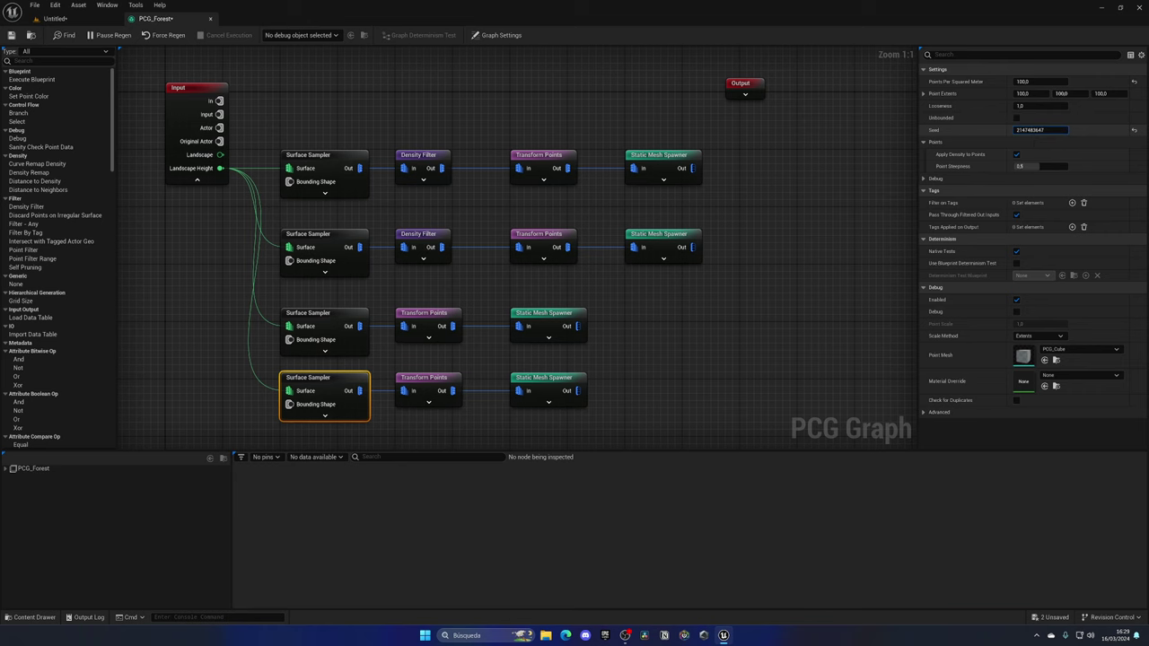
pyautogui.click(103, 20)
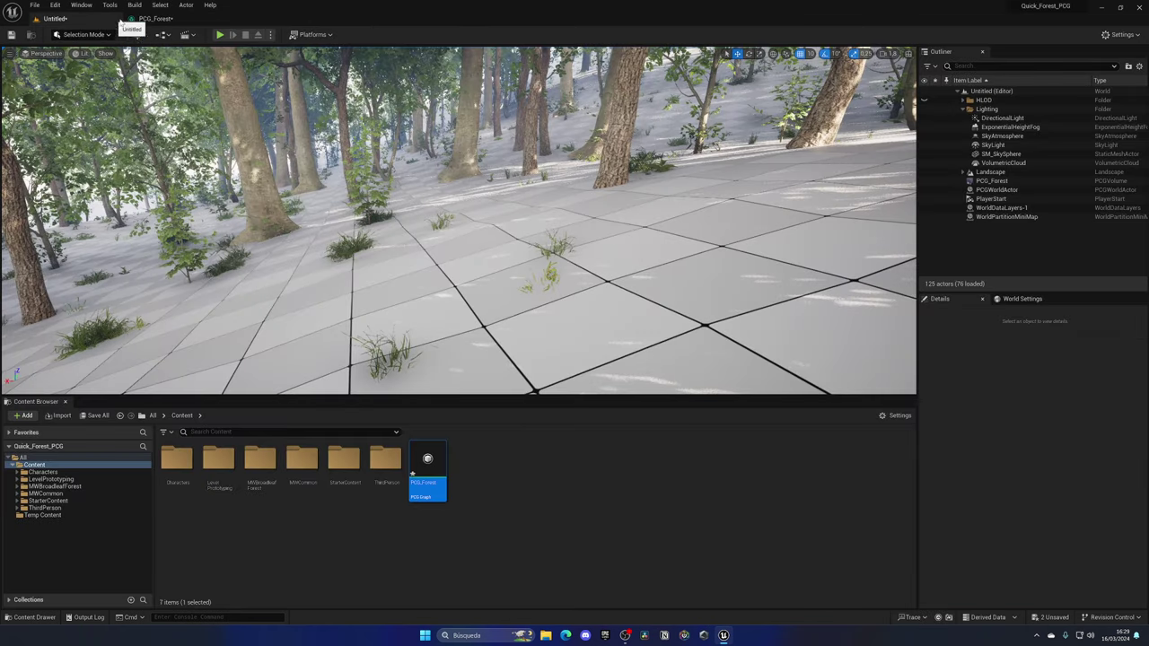
# Duplicate the fourth row's Surface Sampler, Transform Points and Static Mesh Spawner as a fifth row fed from Landscape Height.
pyautogui.click(155, 19)
pyautogui.moveTo(256, 424); pyautogui.dragTo(242, 334, button='right')
pyautogui.moveTo(595, 334); pyautogui.dragTo(543, 272)
pyautogui.hotkey('ctrl', 'c')
pyautogui.hotkey('ctrl', 'v')
pyautogui.moveTo(330, 359); pyautogui.dragTo(388, 361)
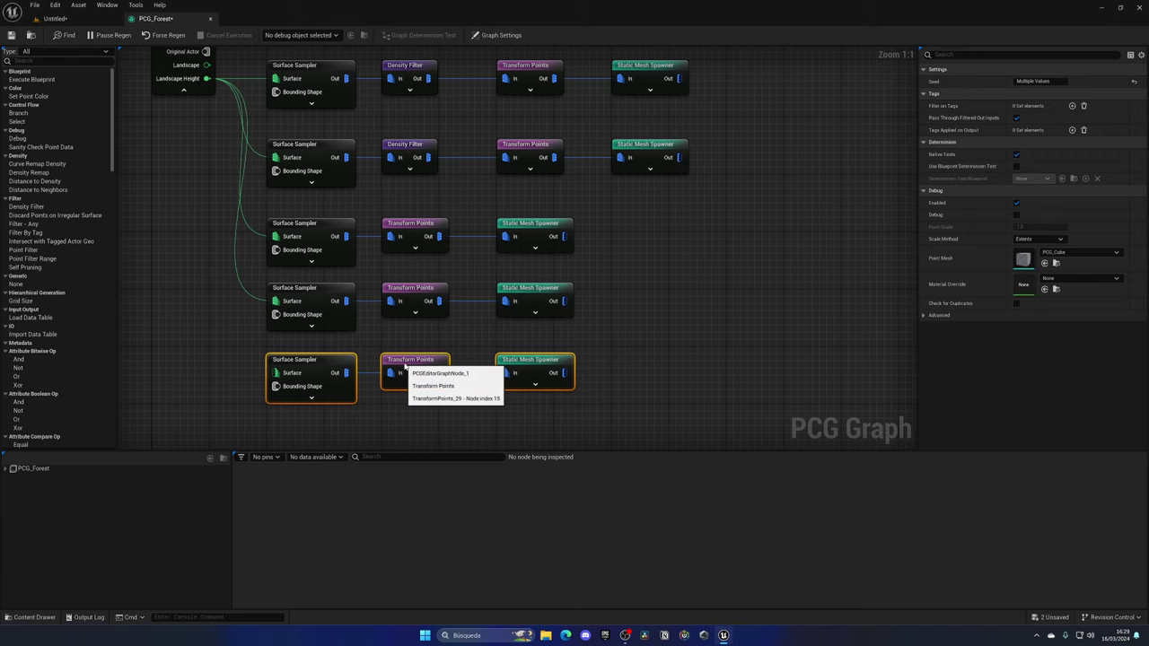
pyautogui.moveTo(207, 79); pyautogui.dragTo(225, 111)
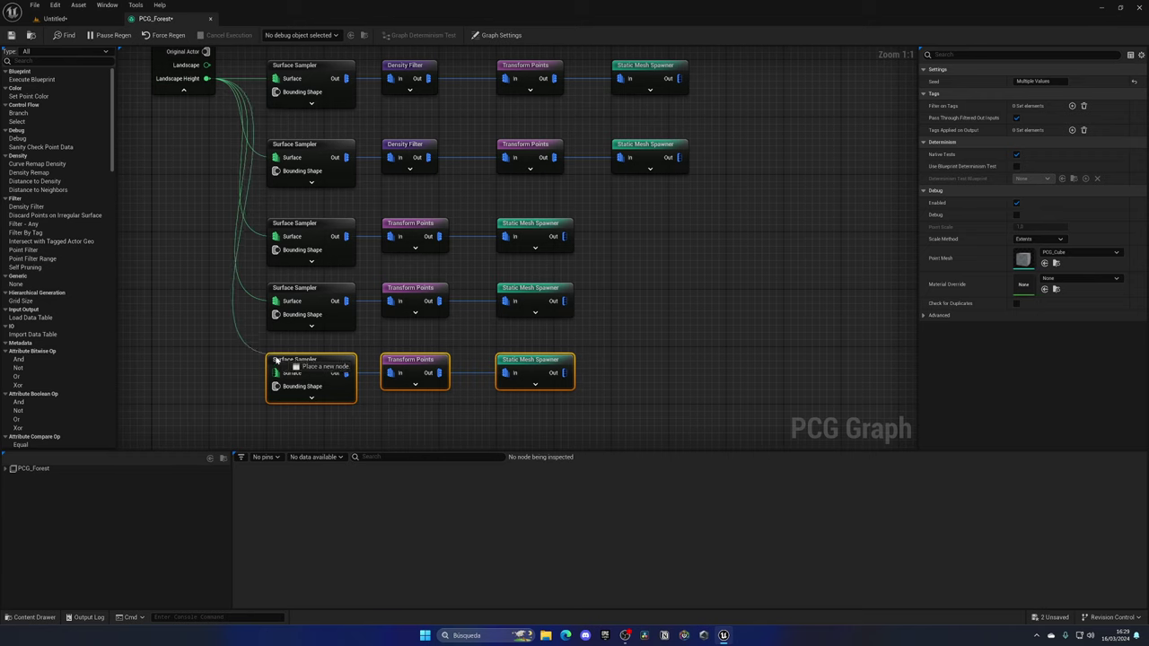
pyautogui.moveTo(276, 361); pyautogui.dragTo(276, 373)
pyautogui.click(243, 368)
# Adjust the Seed of the fifth row's Surface Sampler and check the grass distribution in the level.
pyautogui.click(313, 357)
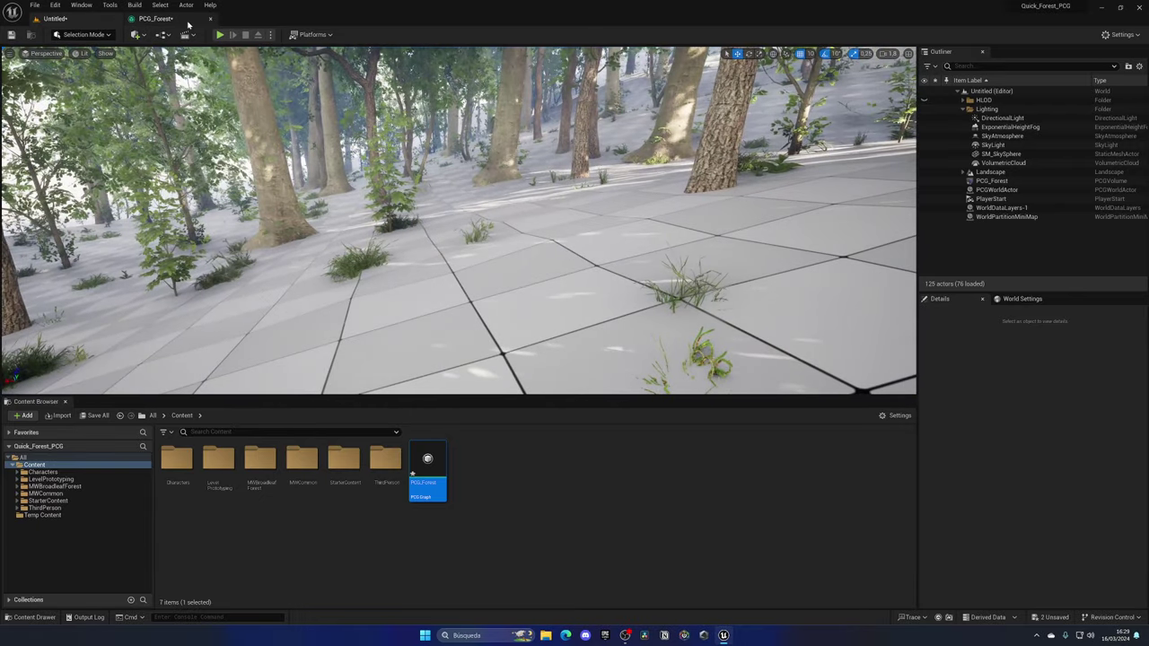
pyautogui.click(186, 21)
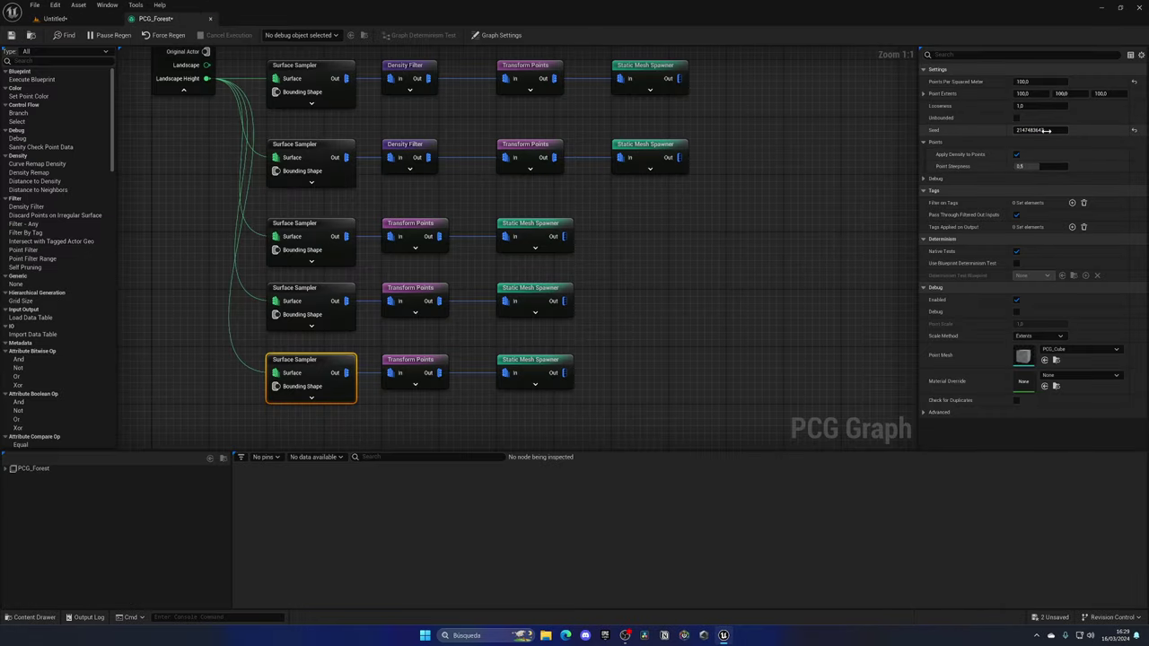
pyautogui.moveTo(1043, 131); pyautogui.dragTo(1018, 132)
pyautogui.click(112, 19)
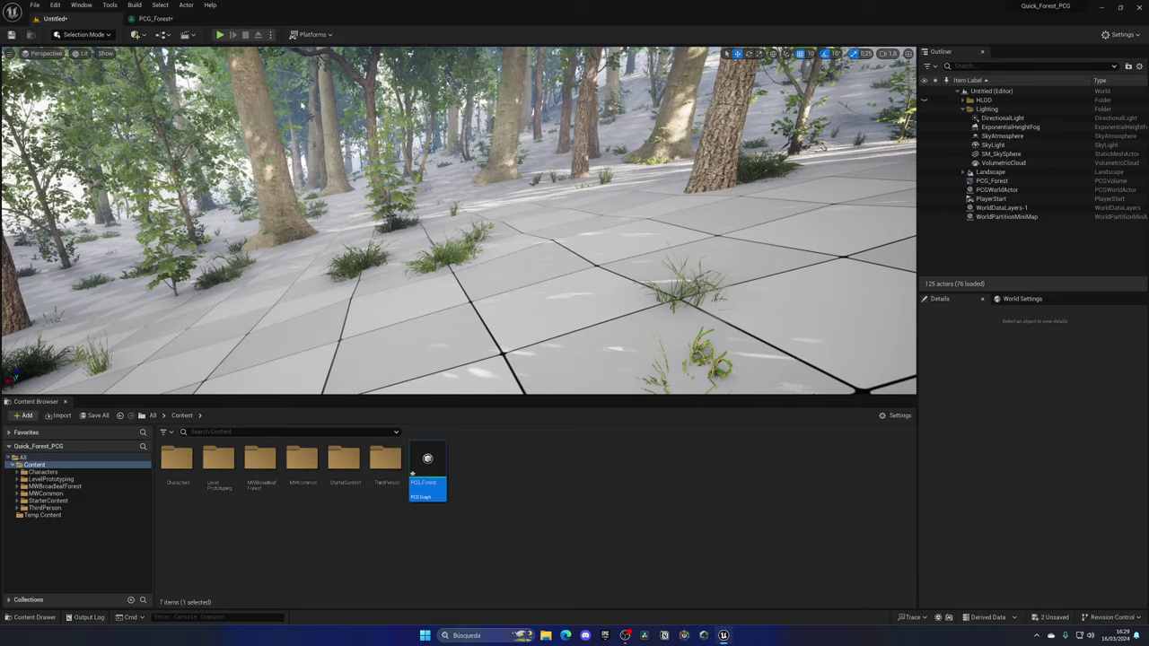
pyautogui.press('w')
pyautogui.moveTo(210, 117); pyautogui.dragTo(167, 108, button='right')
pyautogui.press('s')
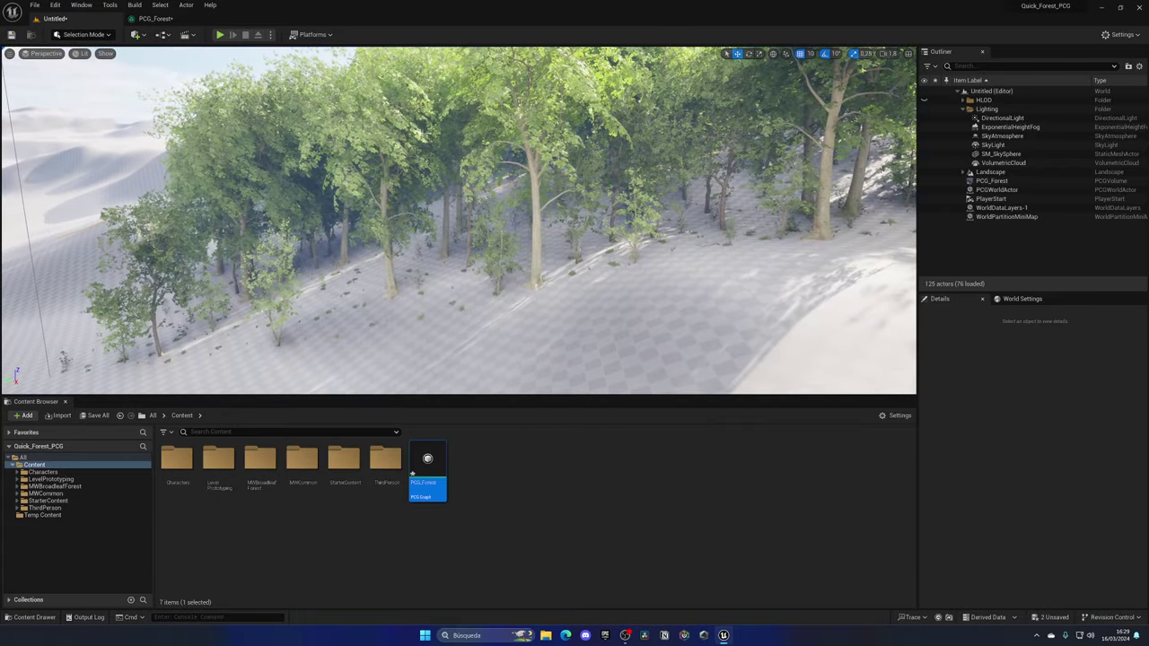
# Select the parent Landscape actor and search its Landscape Material choices for "land".
pyautogui.click(629, 296)
pyautogui.scroll(5, 1023, 225)
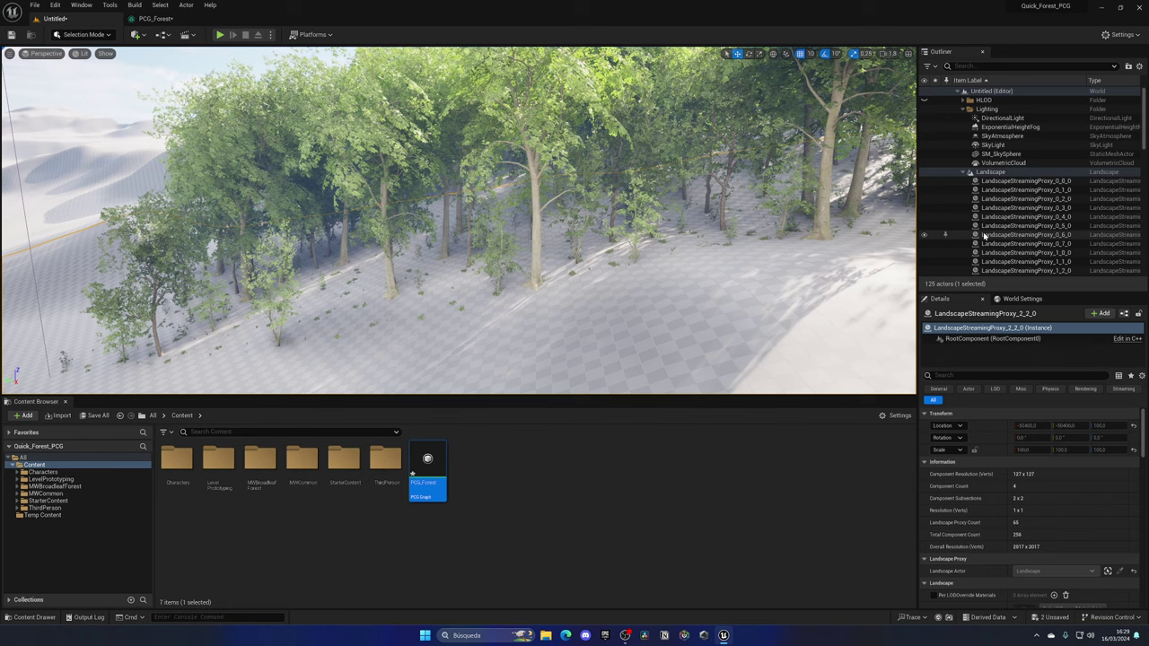
pyautogui.click(1002, 180)
pyautogui.click(991, 171)
pyautogui.scroll(-5, 1032, 503)
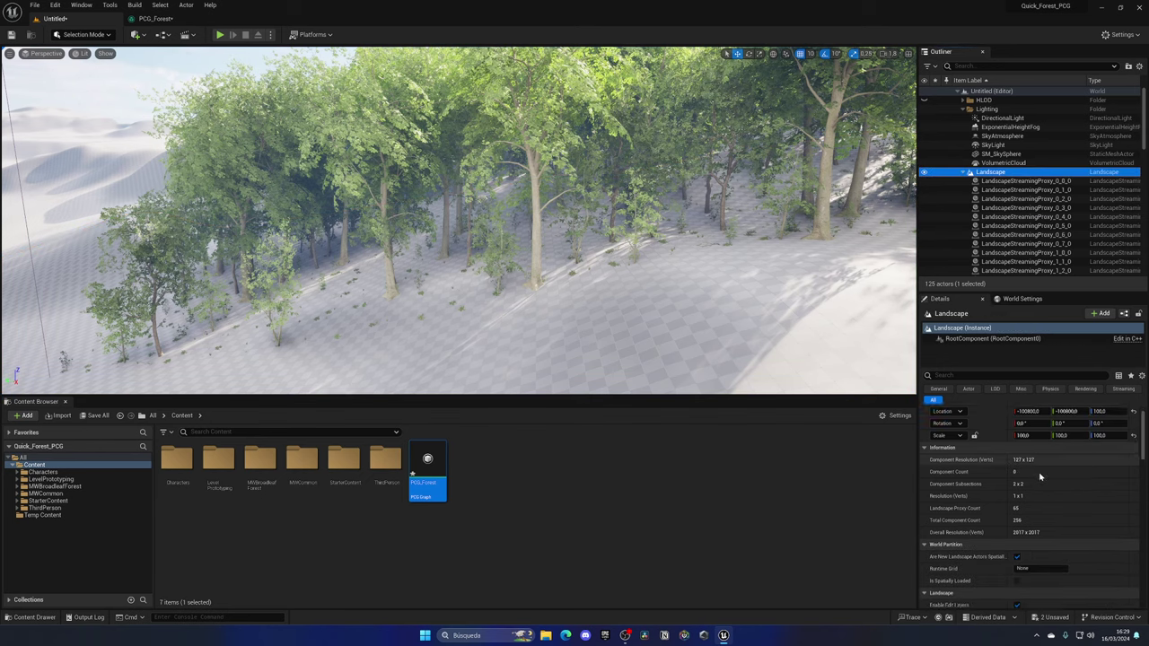
pyautogui.click(1061, 556)
pyautogui.write('M')
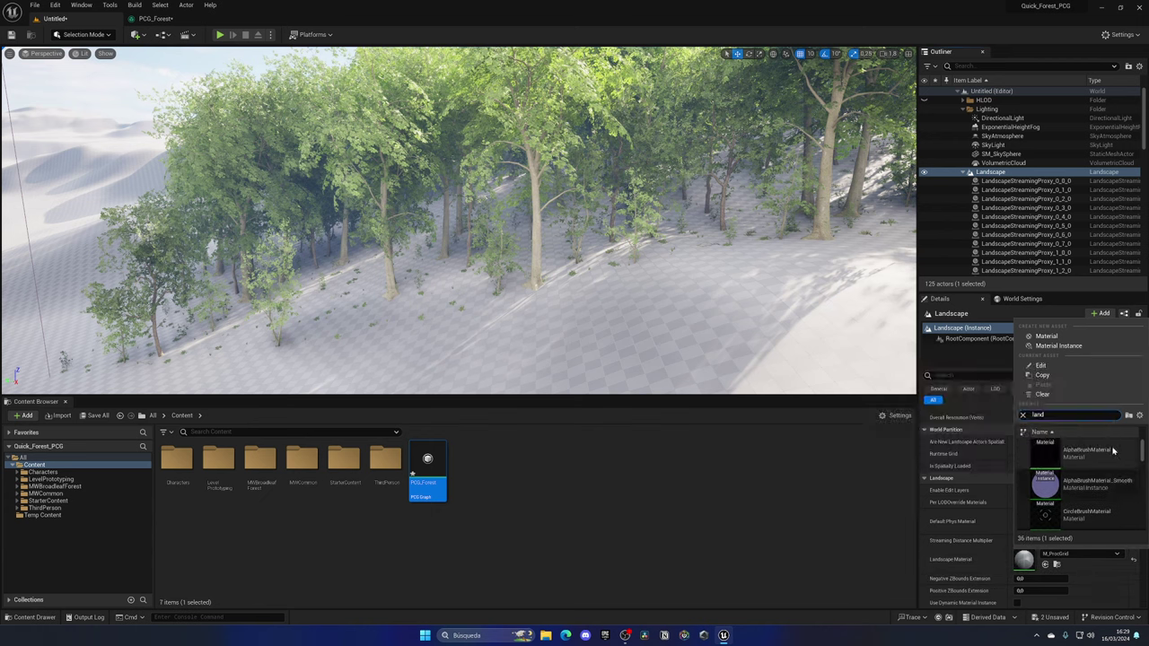
pyautogui.scroll(-5, 1118, 472)
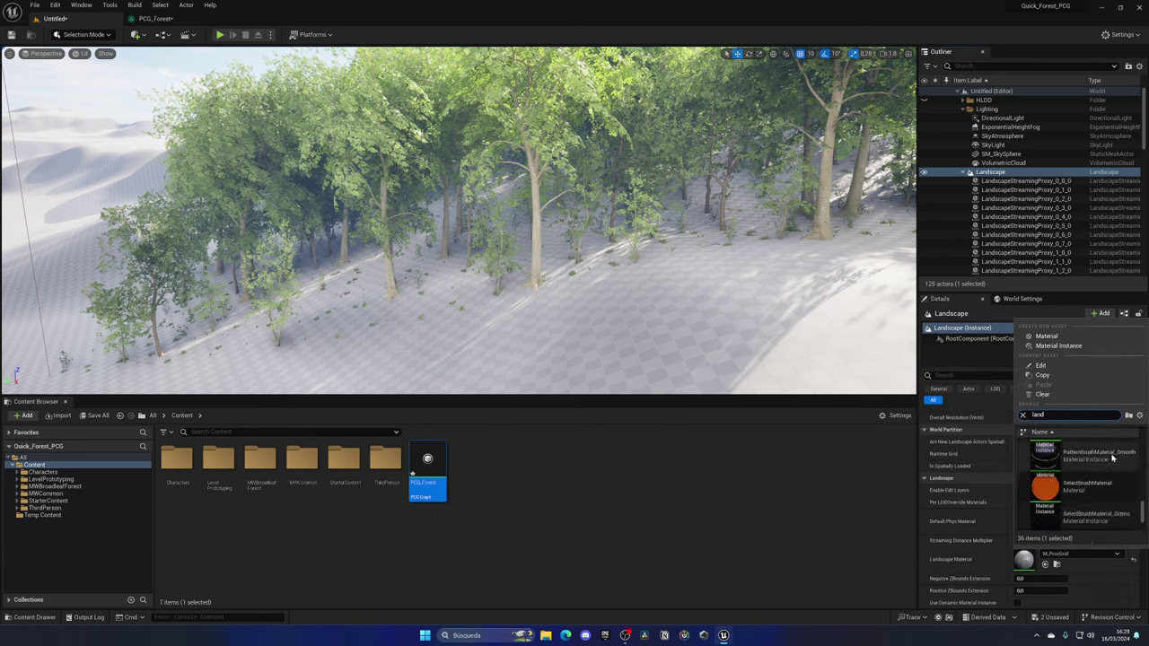
# Browse the MWBroadleafForest Materials folders for ground materials and open the Ground folder.
pyautogui.click(310, 485)
pyautogui.doubleClick(310, 485)
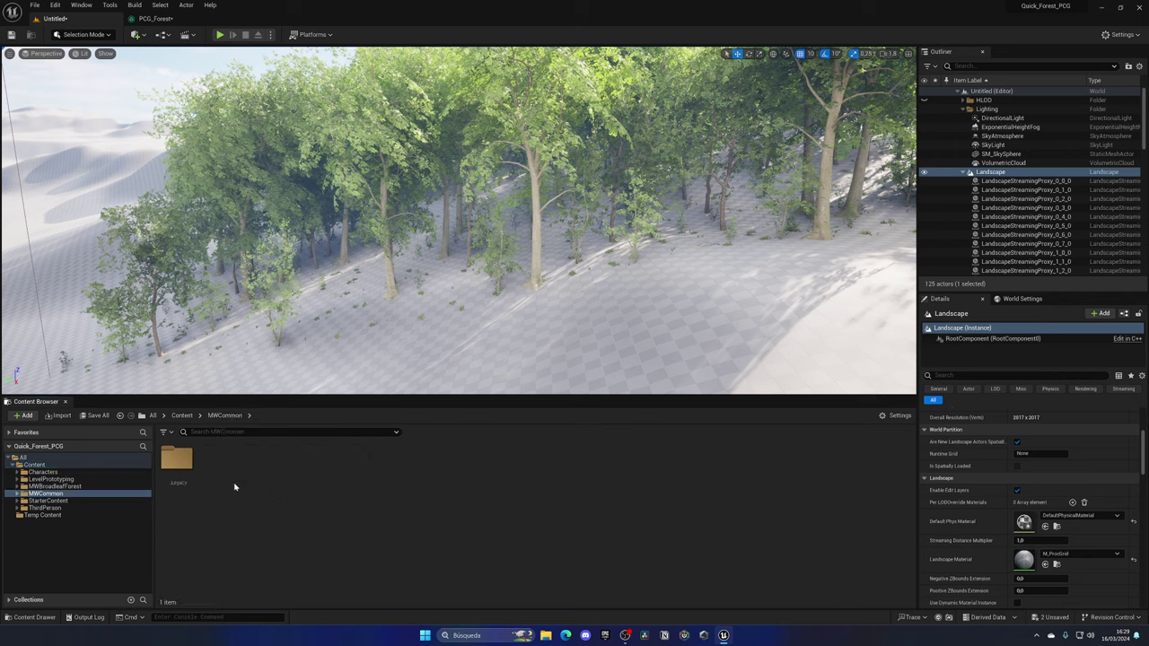
pyautogui.click(182, 416)
pyautogui.doubleClick(260, 466)
pyautogui.click(262, 480)
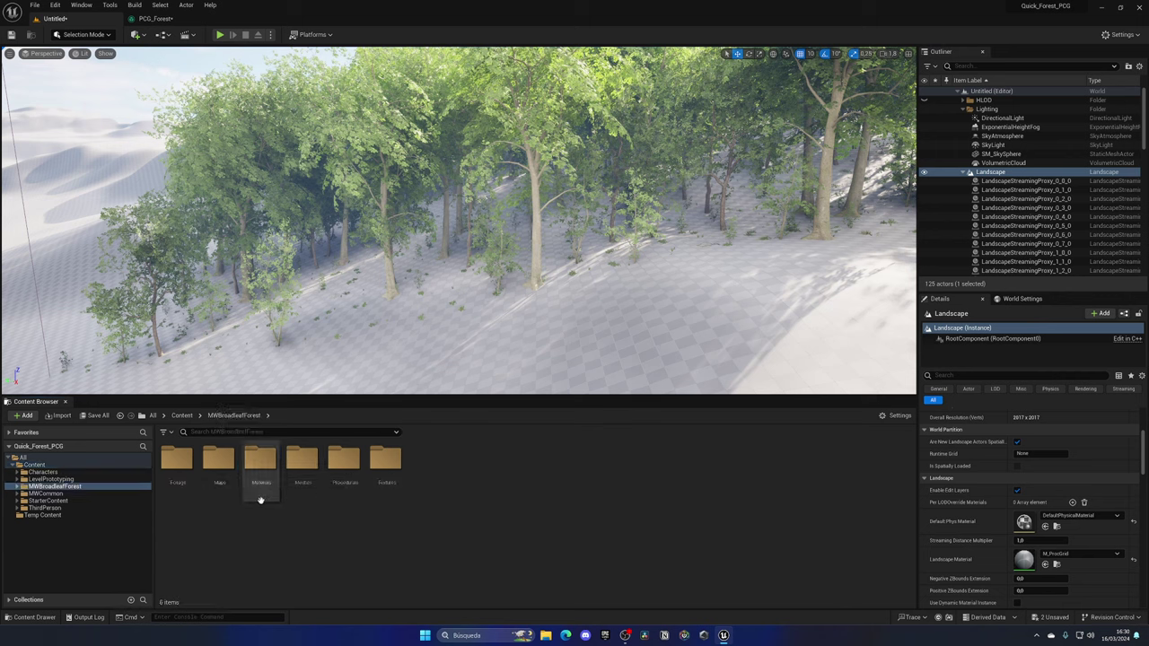
pyautogui.doubleClick(264, 484)
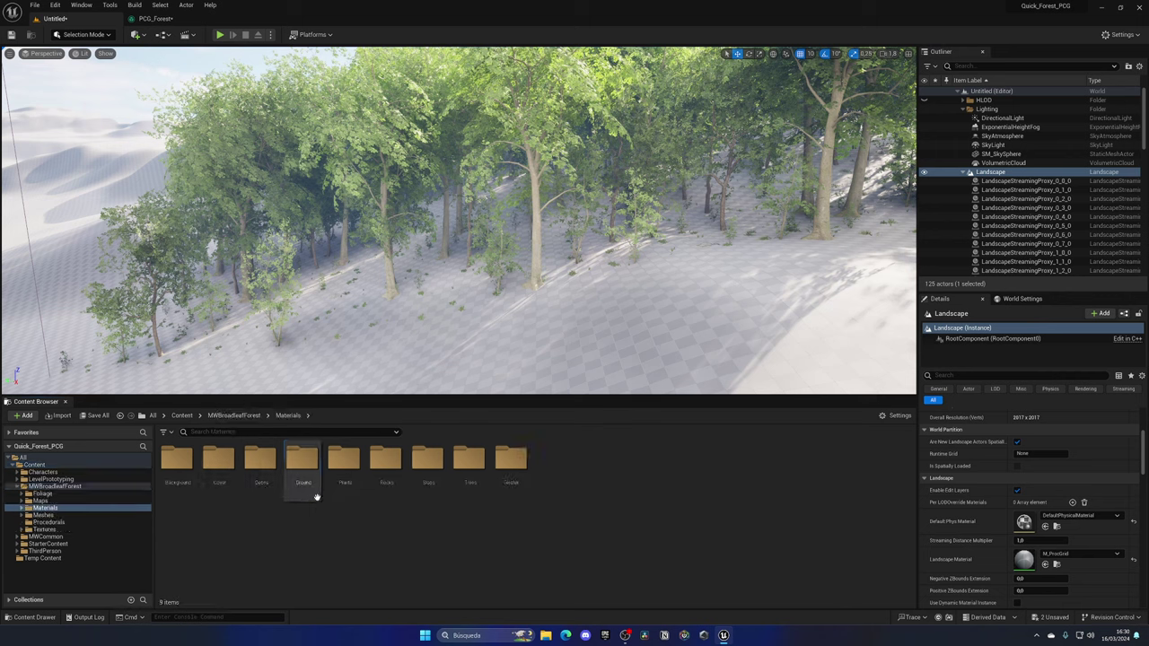
pyautogui.doubleClick(218, 460)
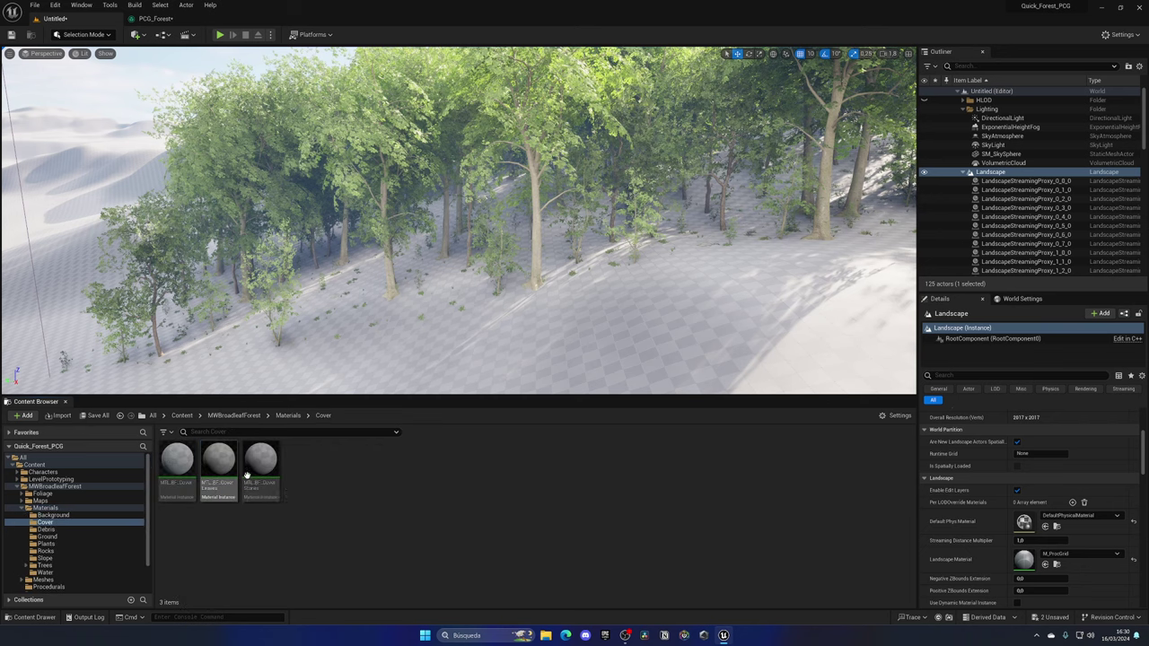
pyautogui.click(287, 416)
pyautogui.doubleClick(191, 456)
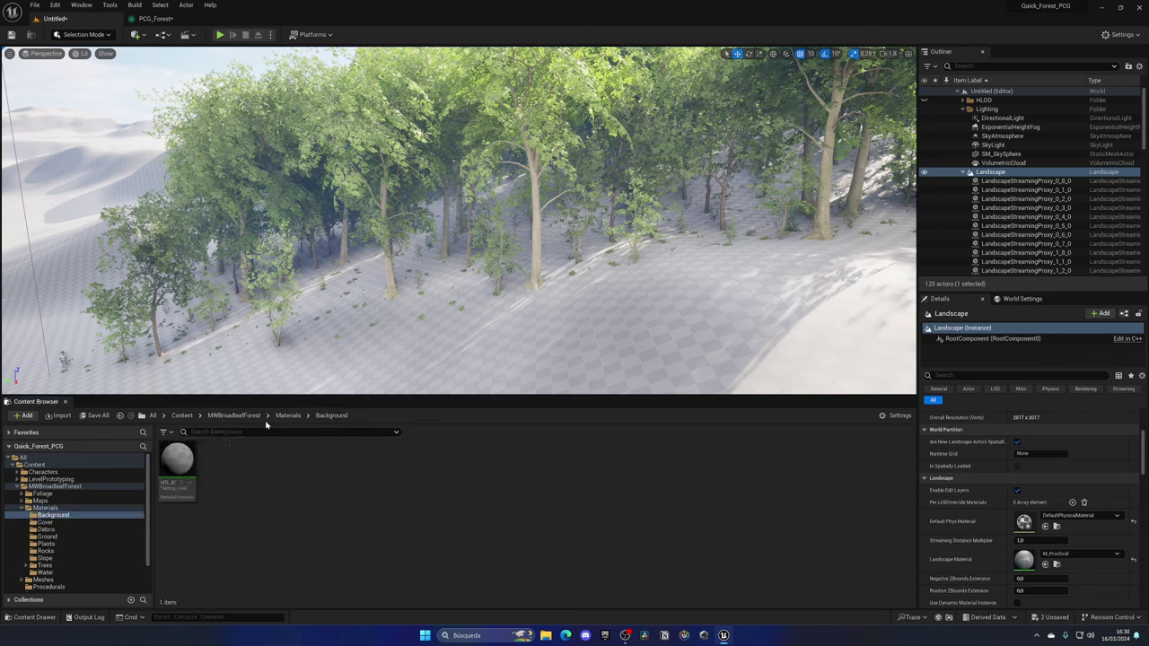
pyautogui.click(287, 416)
pyautogui.doubleClick(303, 463)
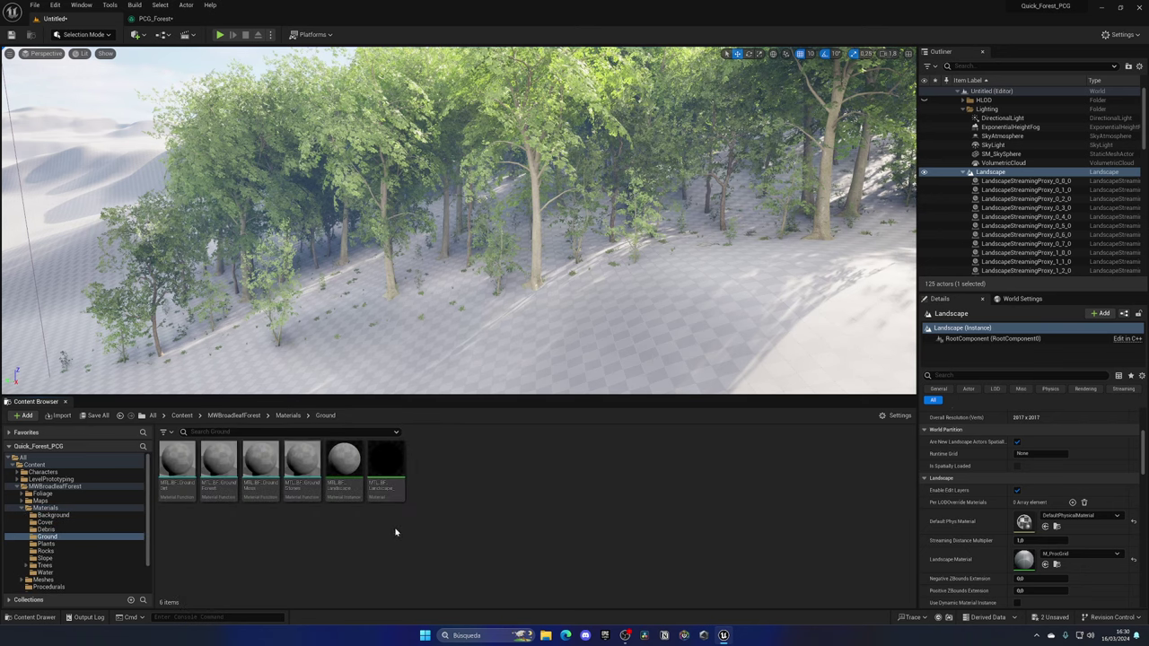
# Assign MTL_BF_Landscape_MASTER as the Landscape Material of the Landscape actor.
pyautogui.click(396, 486)
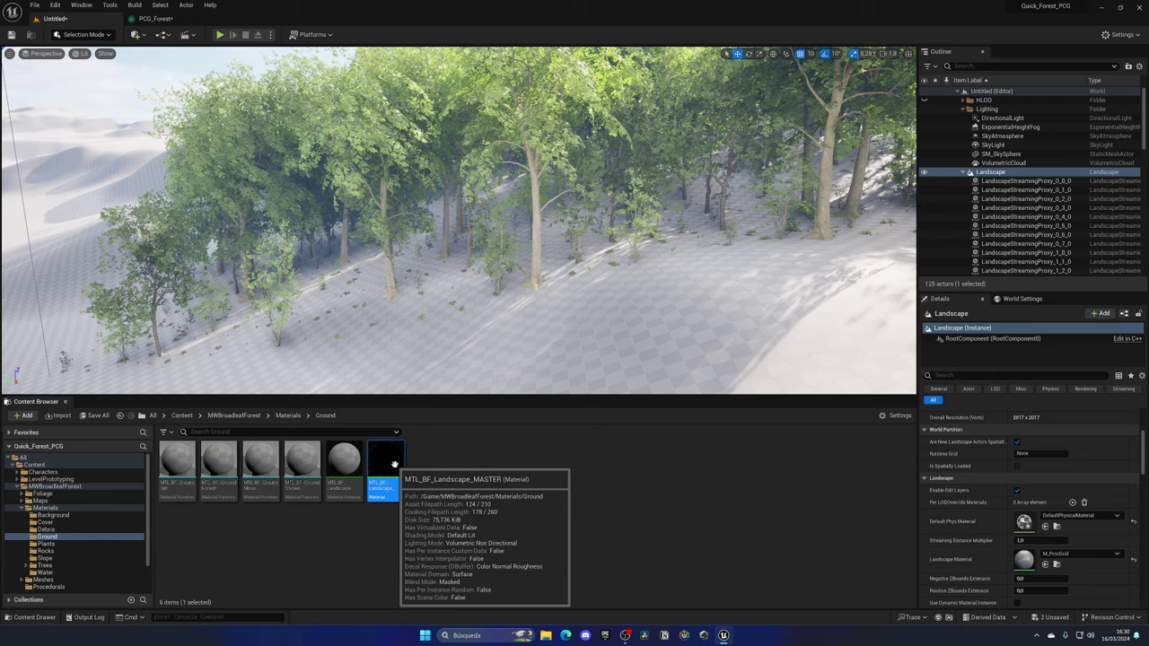
pyautogui.moveTo(391, 465); pyautogui.dragTo(1049, 574)
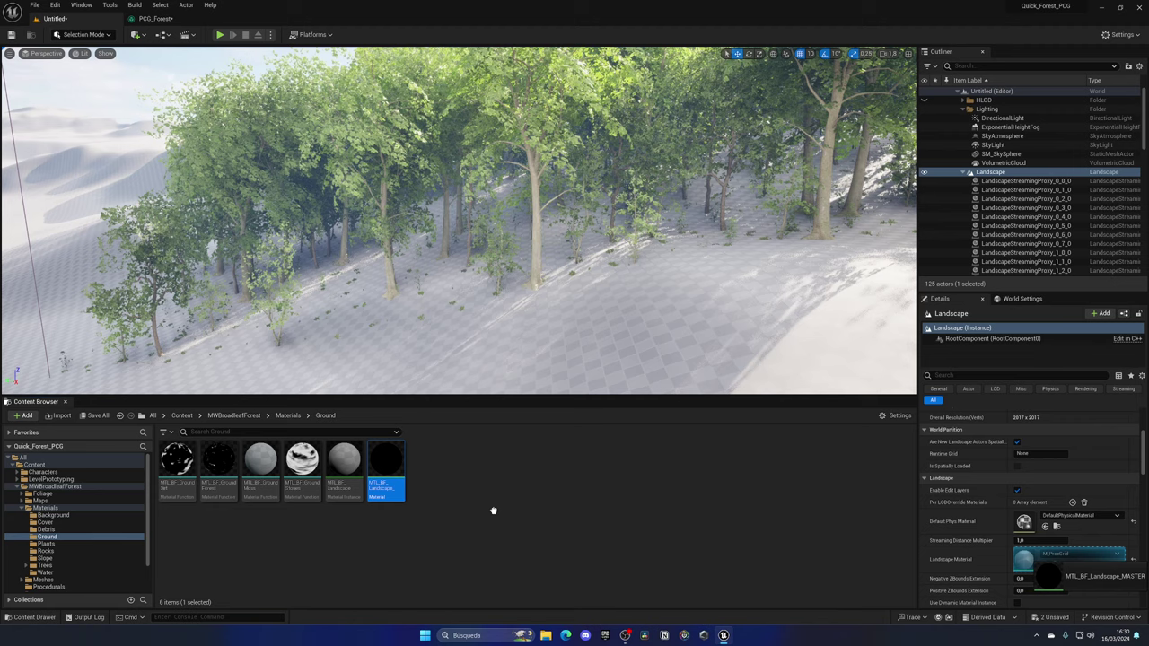
pyautogui.moveTo(1048, 574); pyautogui.dragTo(1069, 556)
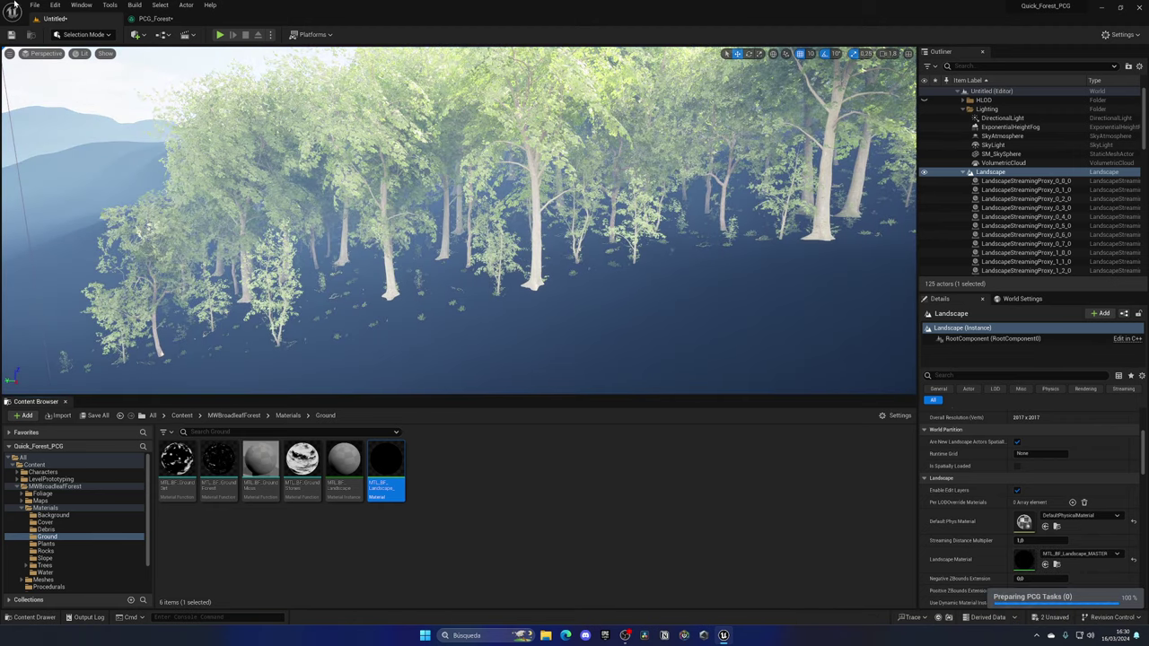
# Assign Forest_LayerInfo to the landscape's Forest paint layer, return to Selection Mode and inspect the forest floor up close.
pyautogui.click(74, 35)
pyautogui.click(83, 59)
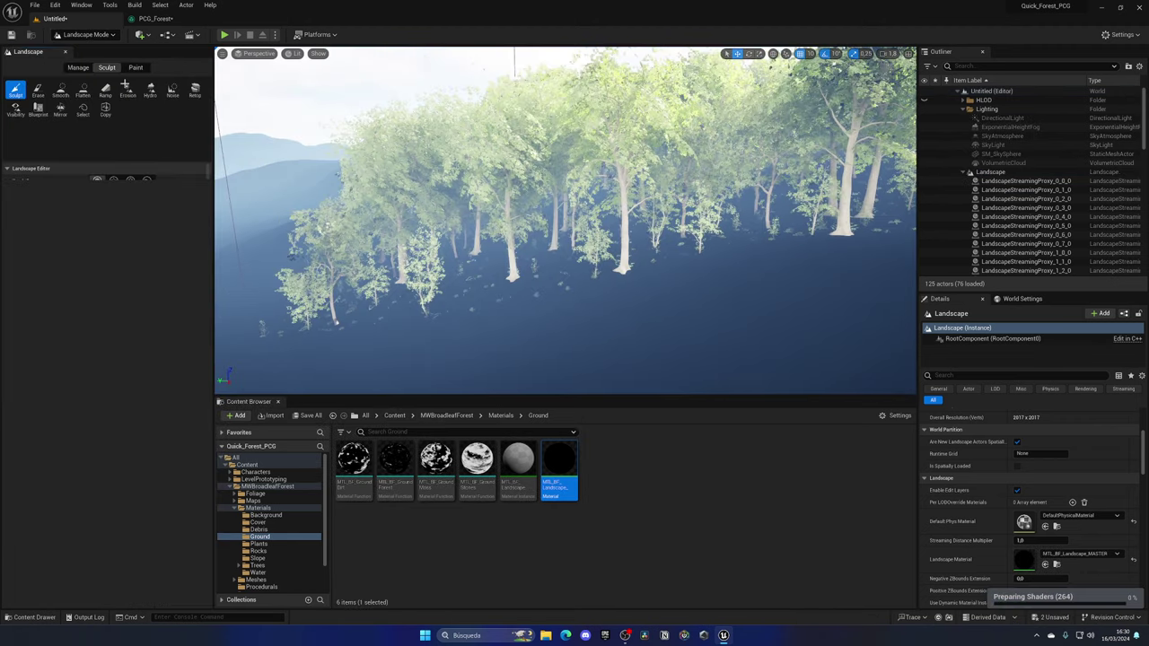
pyautogui.click(135, 67)
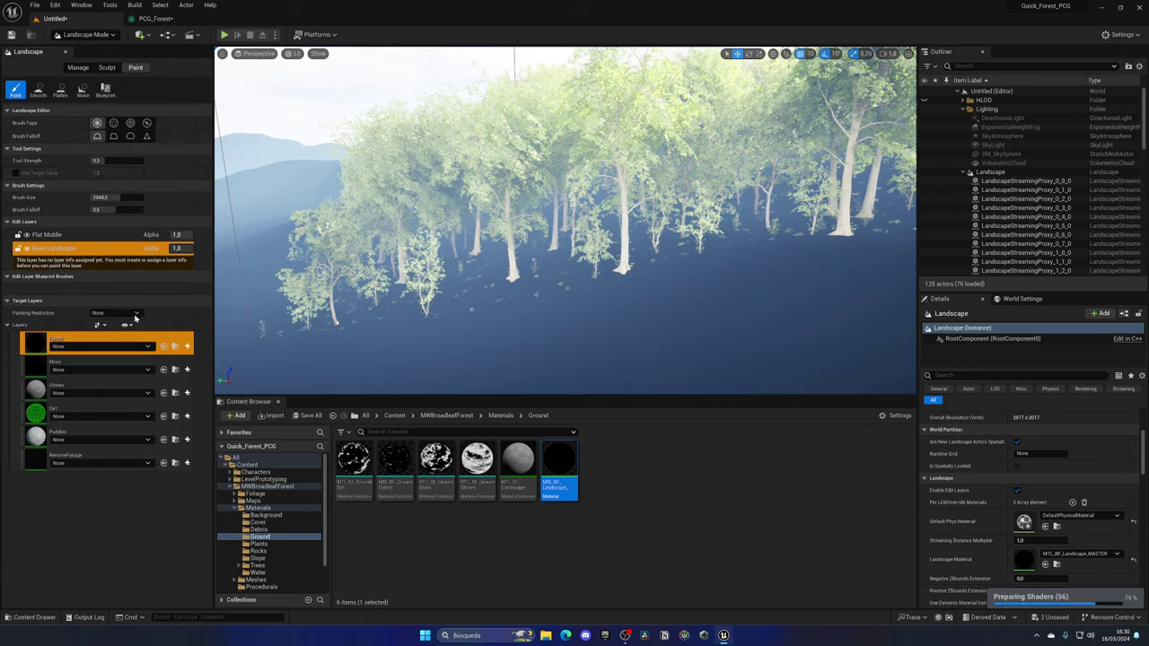
pyautogui.click(111, 347)
pyautogui.click(108, 439)
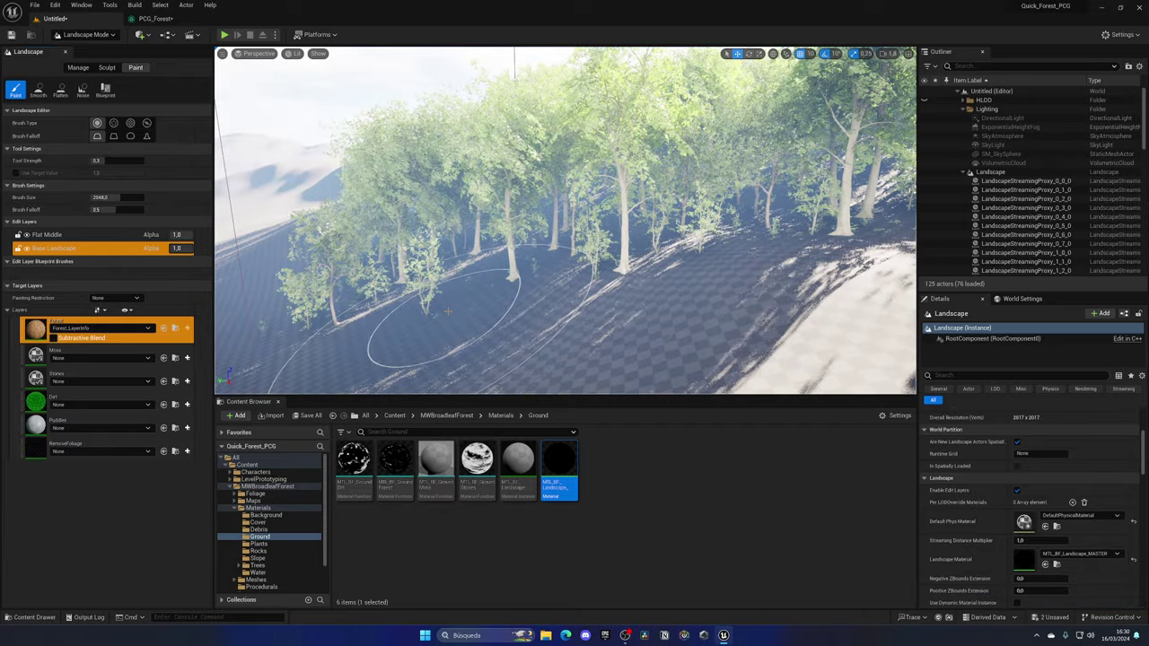
pyautogui.click(101, 36)
pyautogui.click(85, 45)
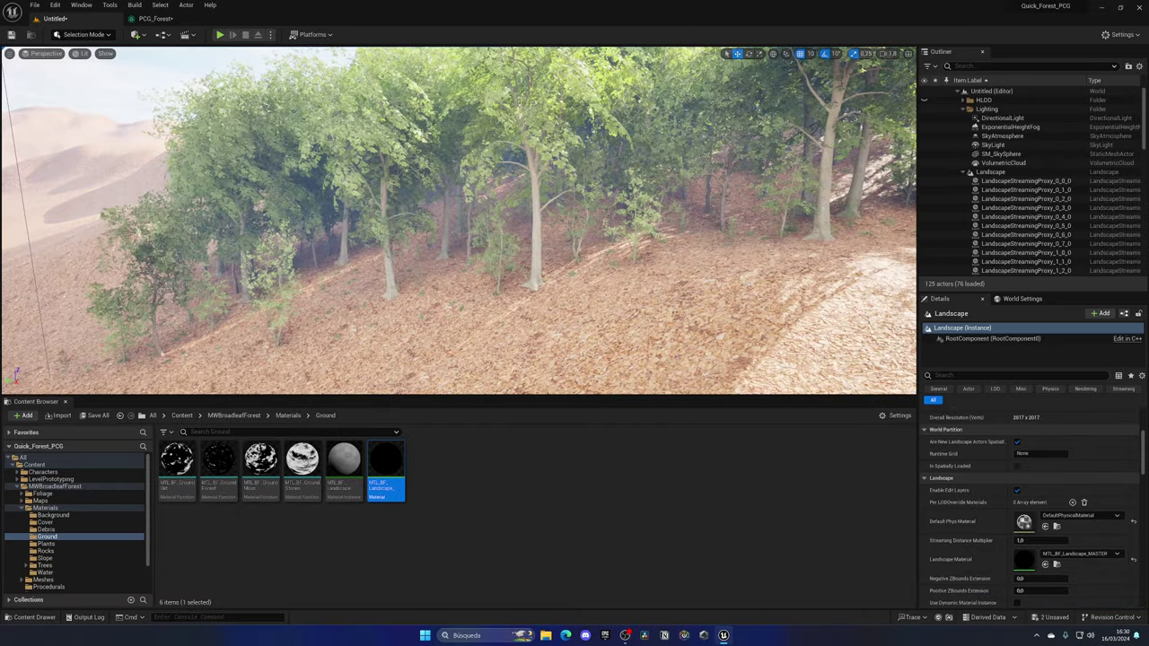
pyautogui.press('w')
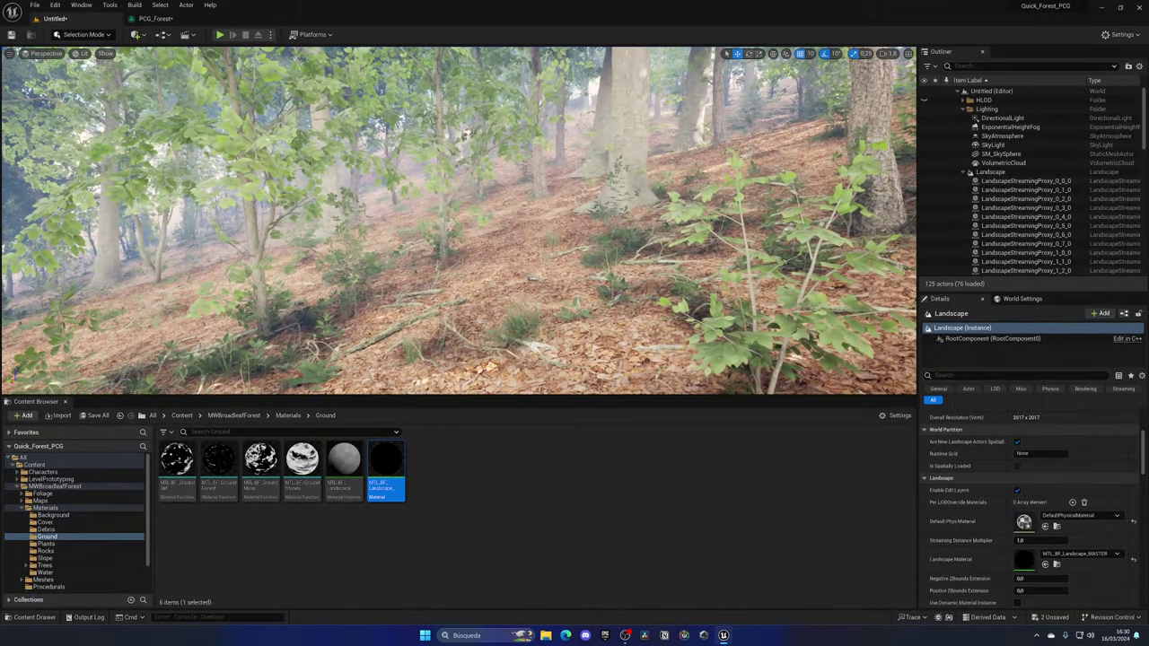
# Collapse the Lighting and Landscape groups in the Outliner and add a Post Process Volume to the level.
pyautogui.click(965, 109)
pyautogui.click(967, 118)
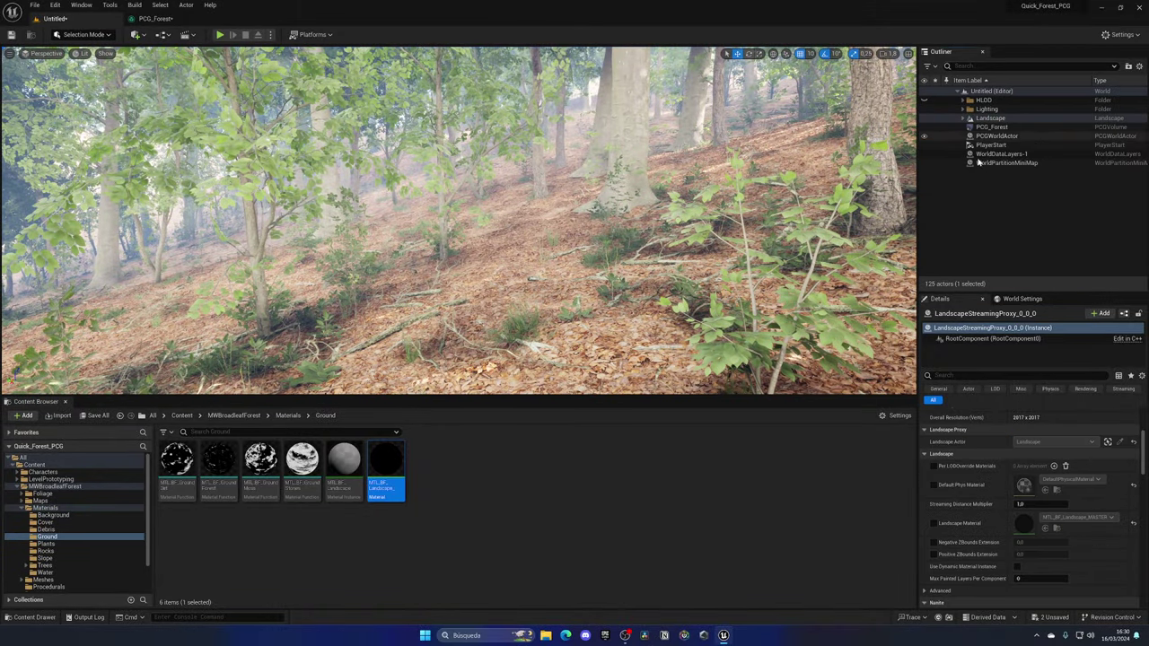
pyautogui.click(147, 34)
pyautogui.moveTo(167, 170)
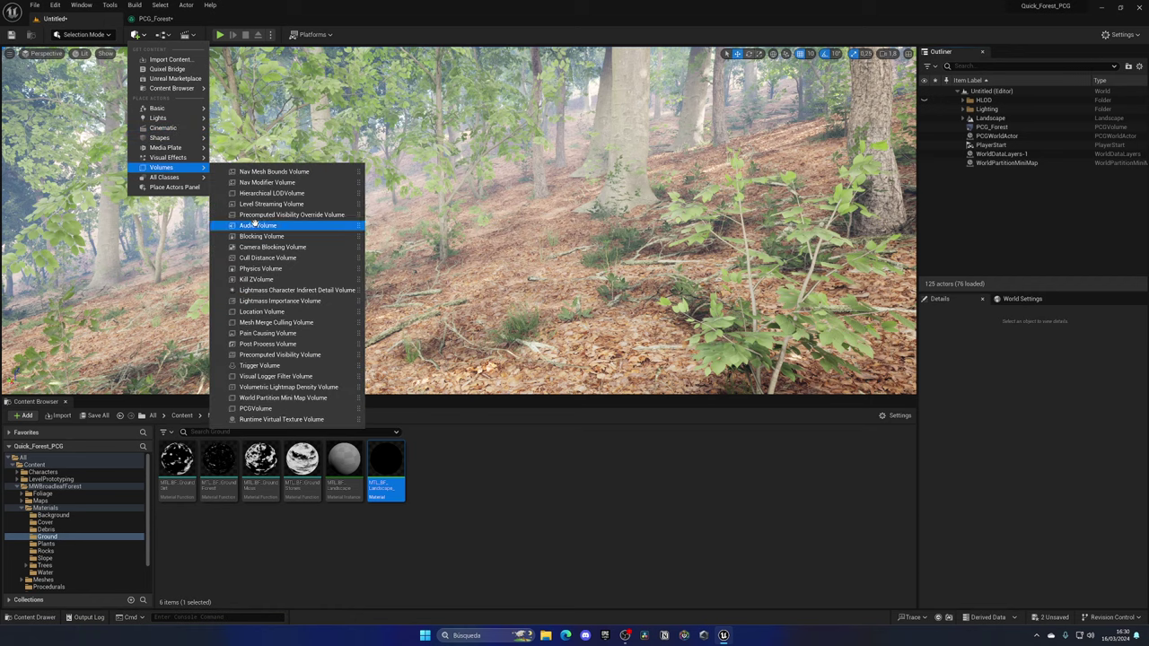
pyautogui.click(267, 161)
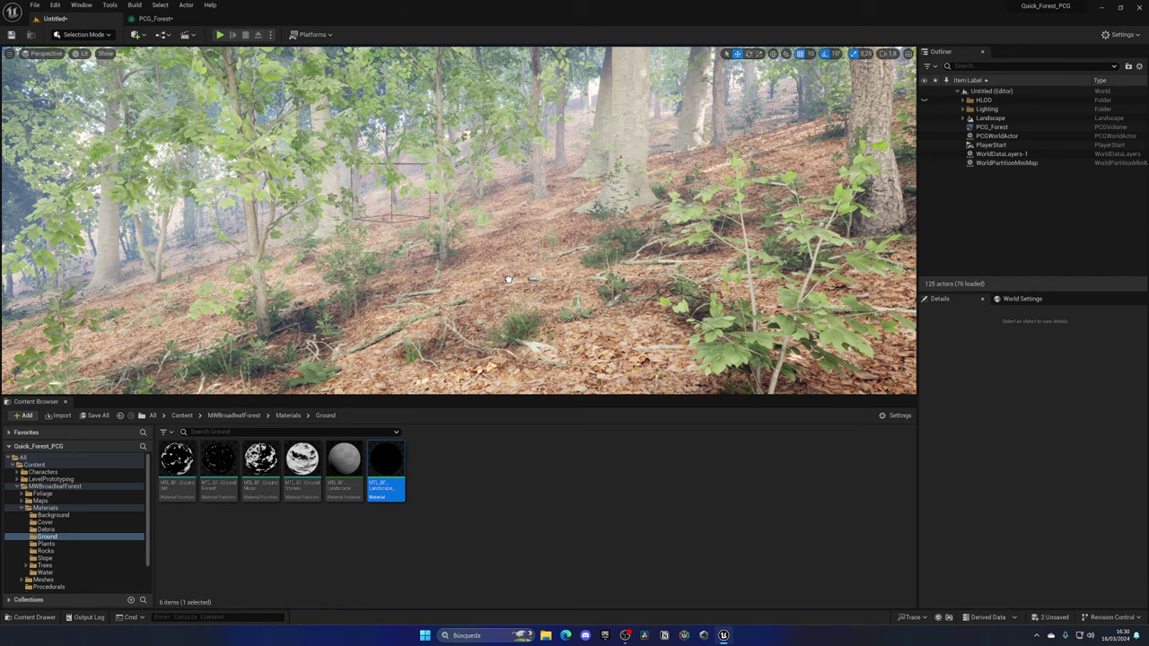
# Enable Infinite Extent (Unbound) on the Post Process Volume.
pyautogui.click(978, 377)
pyautogui.write('in')
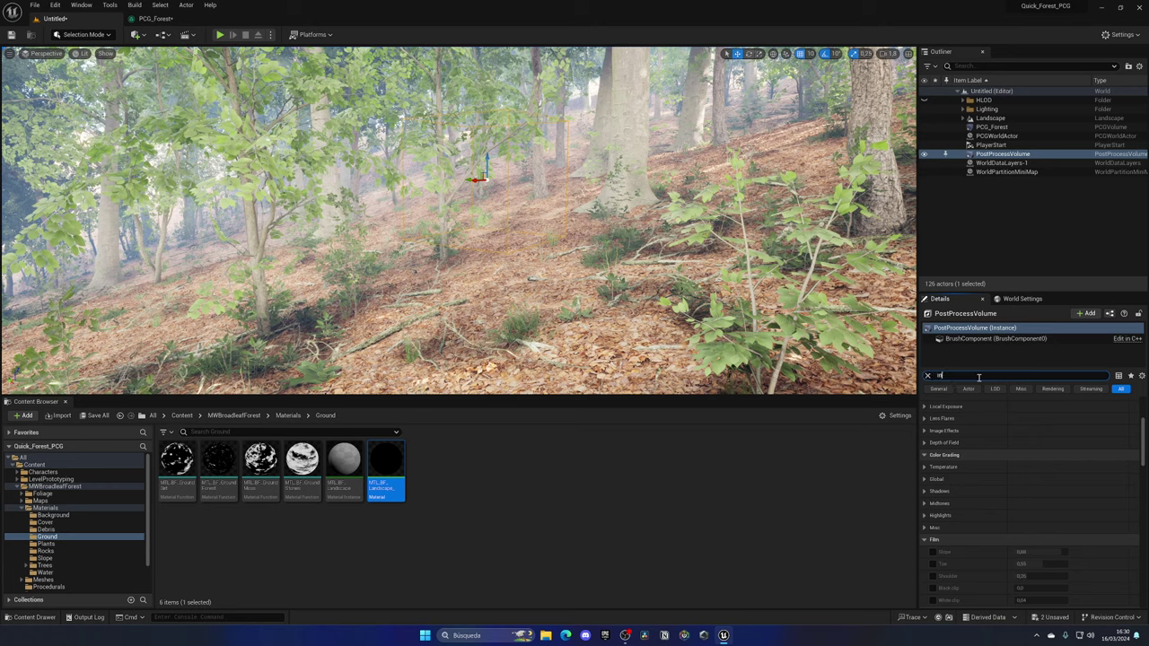
pyautogui.write('fi')
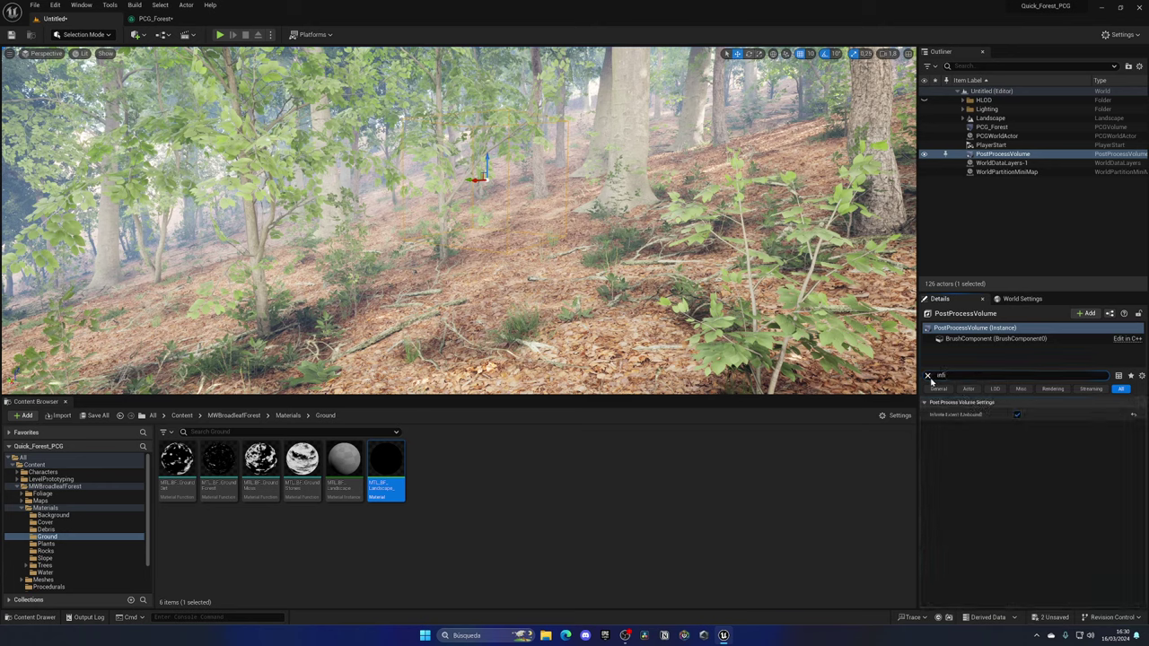
pyautogui.click(929, 377)
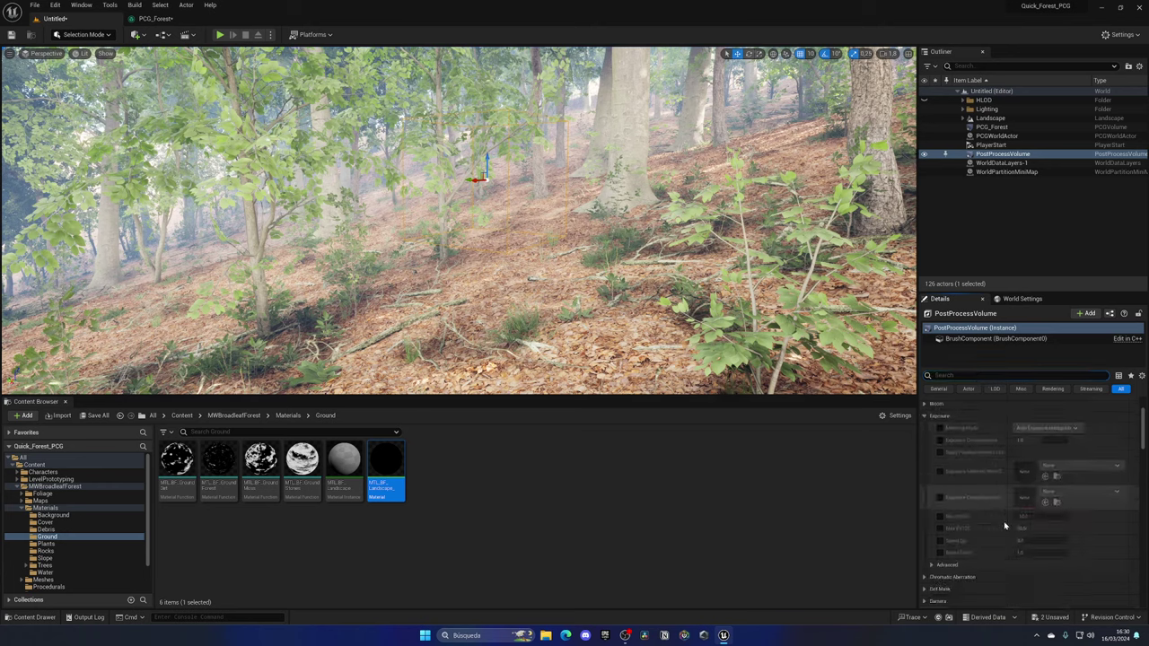
# Override the Post Process Volume's exposure with Min EV100 and Max EV100 both set to 1.
pyautogui.scroll(-1, 1005, 526)
pyautogui.click(940, 488)
pyautogui.click(940, 500)
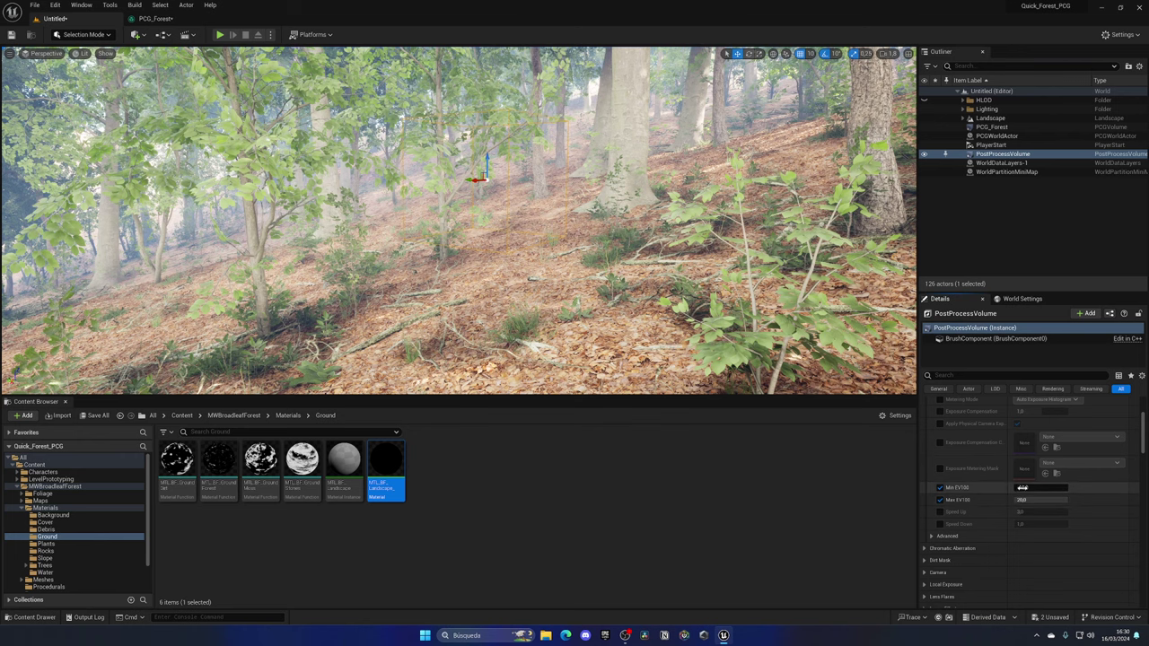
pyautogui.write('1')
pyautogui.press('Return')
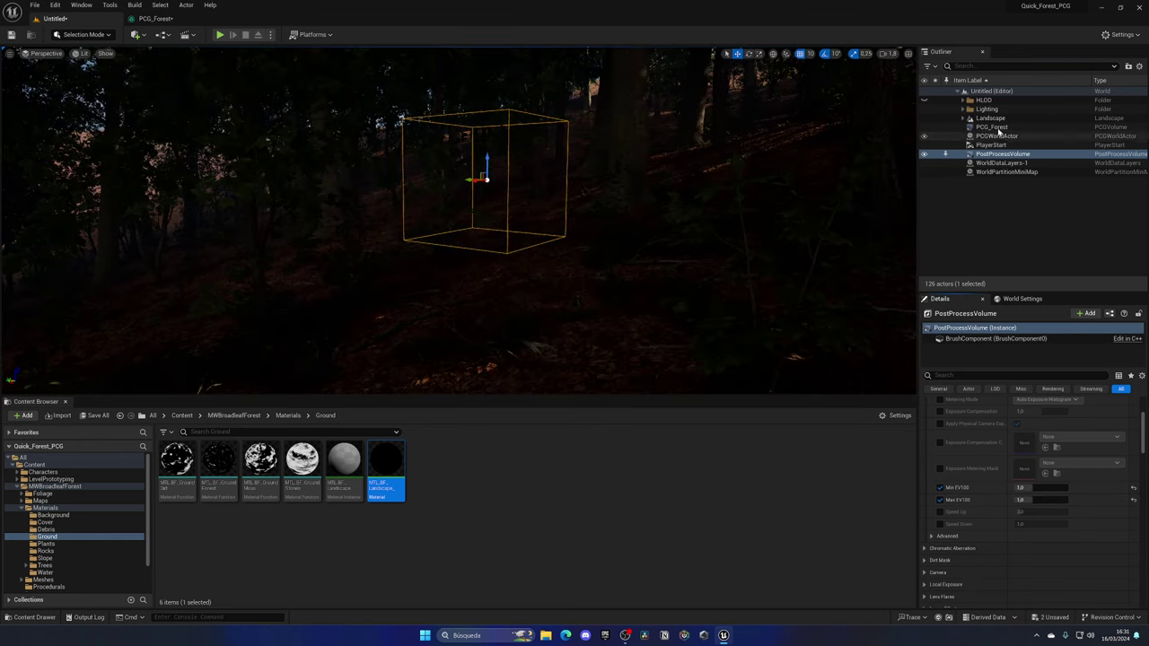
# Raise the DirectionalLight's intensity to 20 lux and rotate the sun so light falls through the trees.
pyautogui.click(963, 108)
pyautogui.click(975, 118)
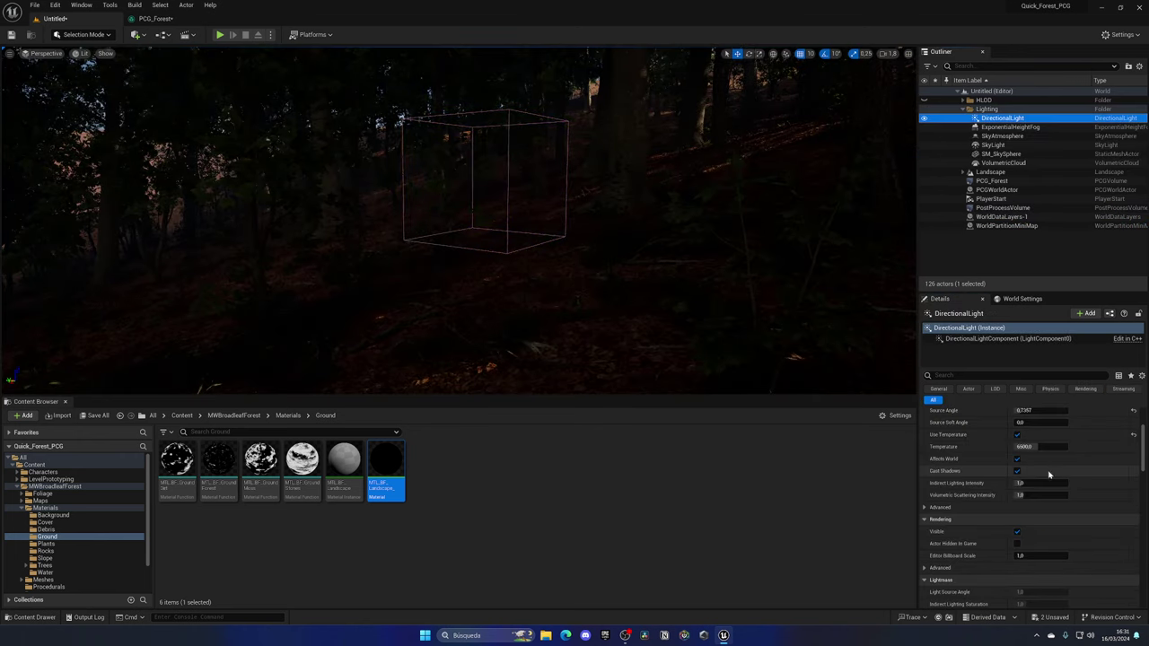
pyautogui.scroll(3, 1049, 474)
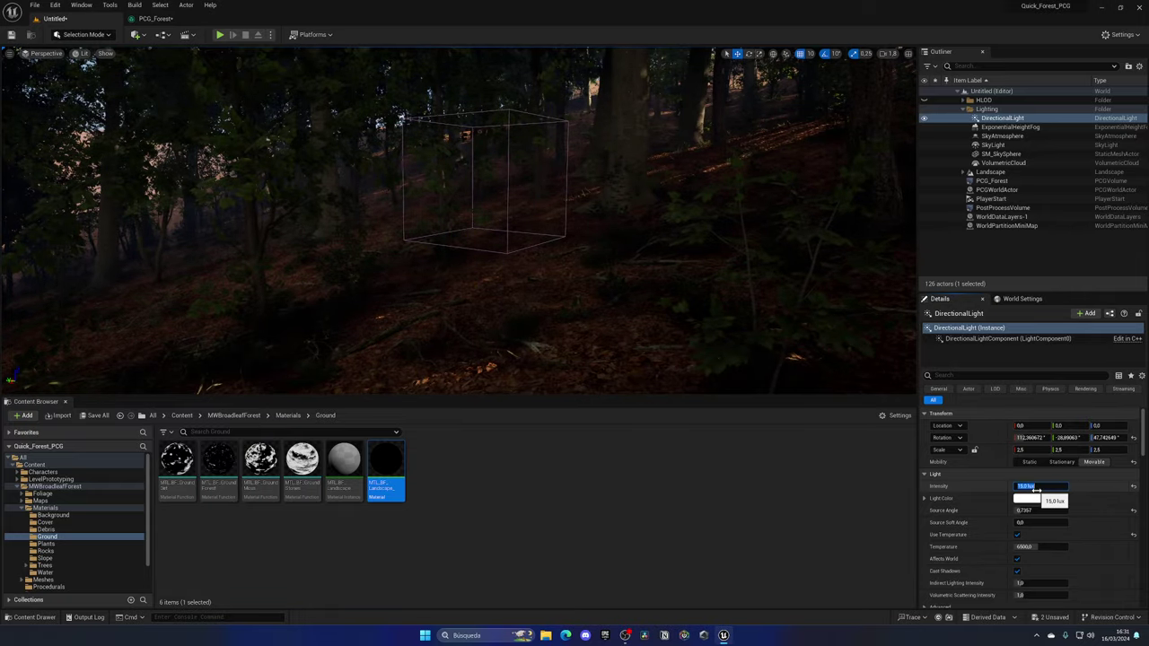
pyautogui.moveTo(719, 269); pyautogui.dragTo(556, 187, button='right')
pyautogui.hotkey('ctrl', 'l')
pyautogui.press('w')
# Save the level as Forest in the MWBroadleafForest/Maps folder.
pyautogui.hotkey('ctrl', 's')
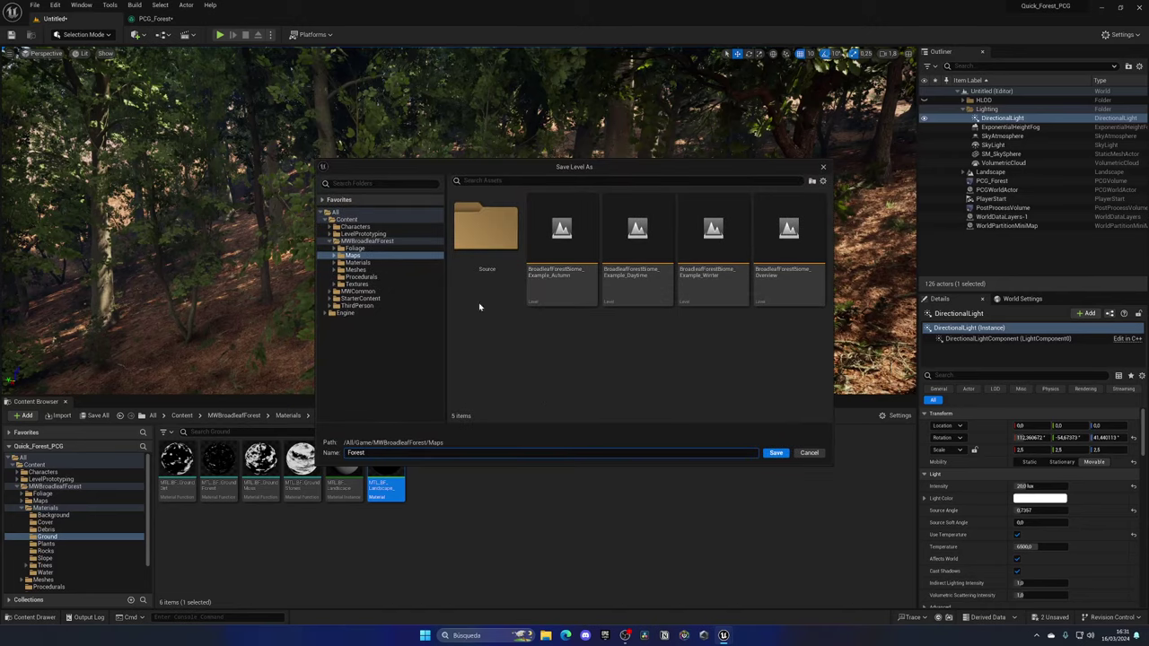
pyautogui.click(775, 453)
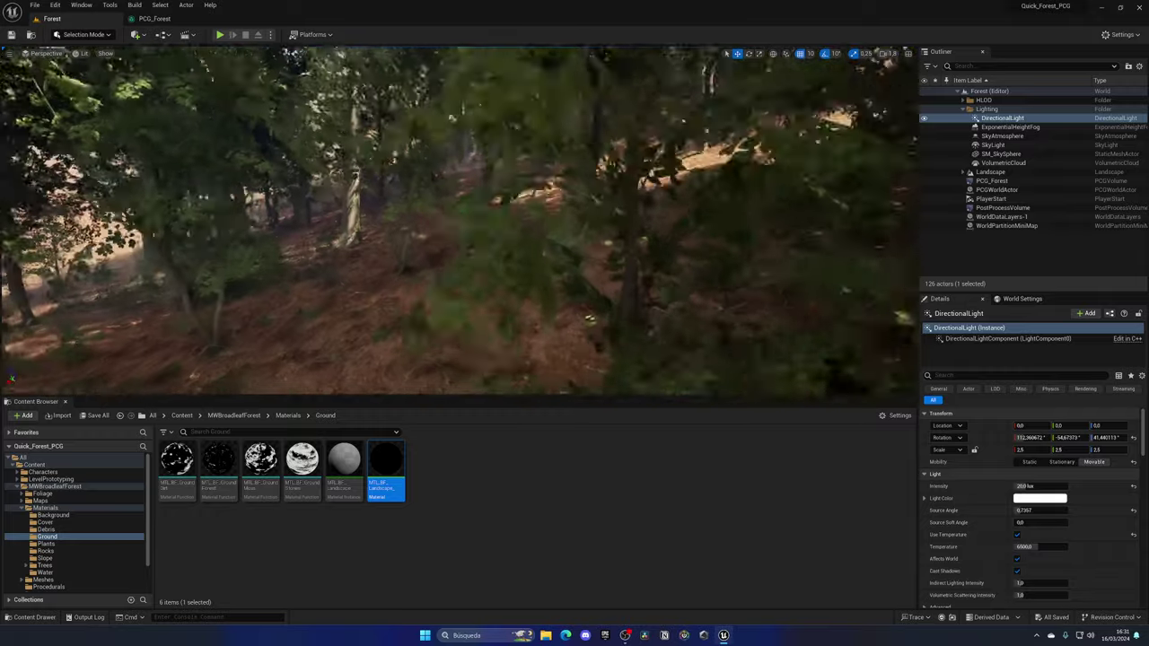
# Playtest the level from the default player start and again from the current camera location, running the character through the forest.
pyautogui.click(219, 36)
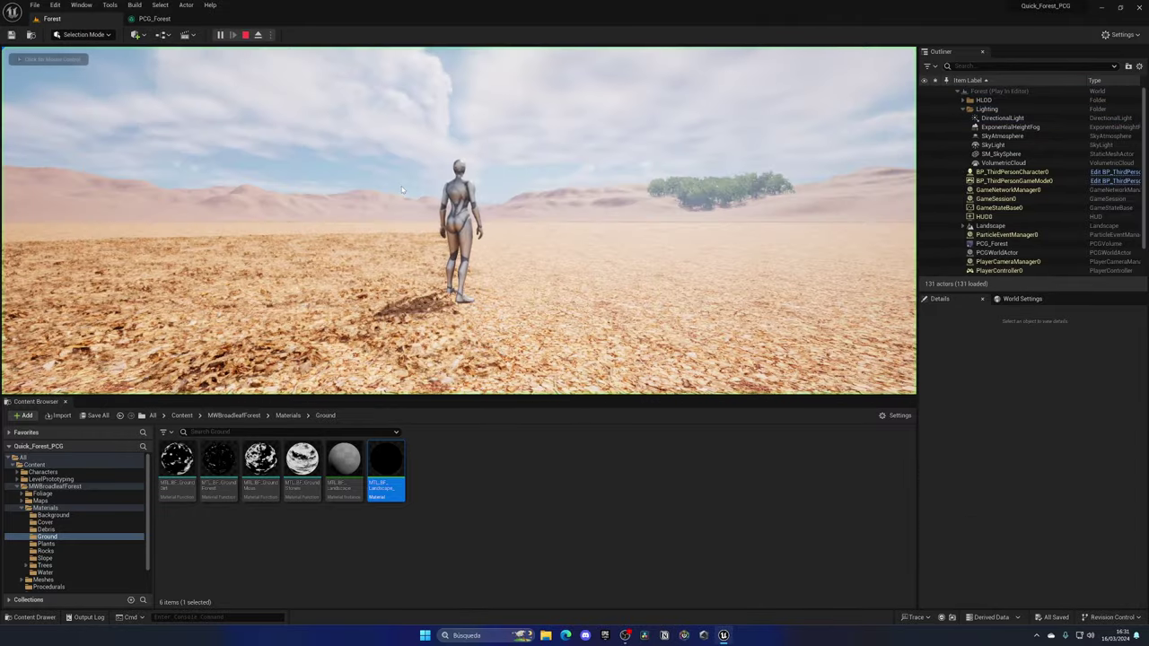
pyautogui.press('Escape')
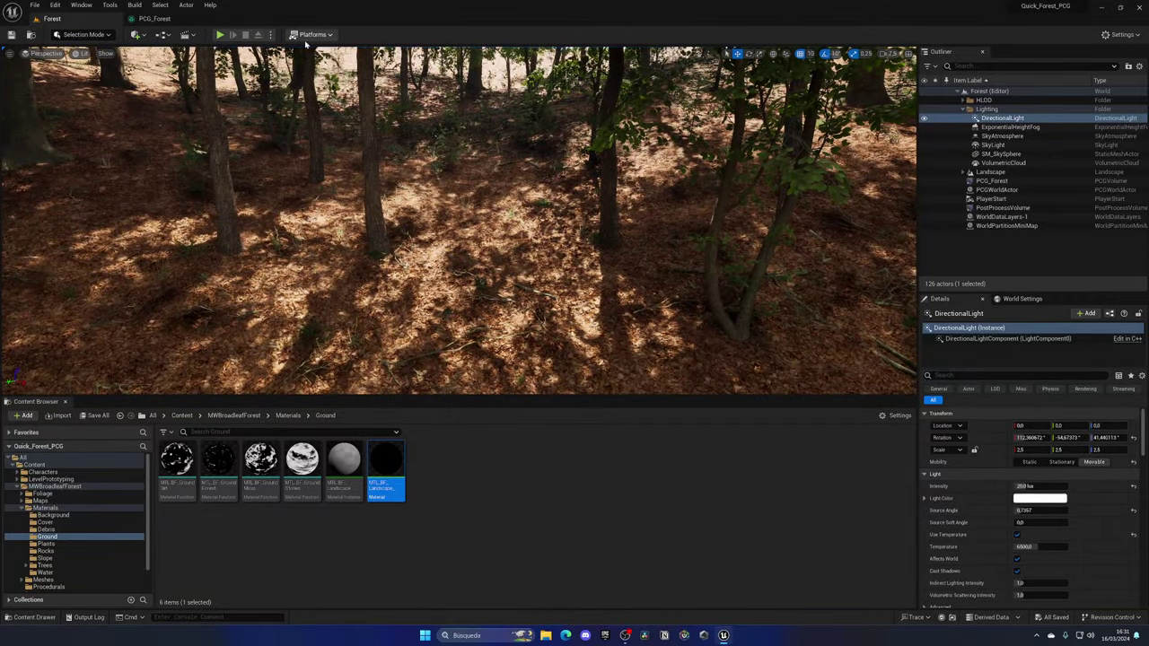
pyautogui.click(270, 34)
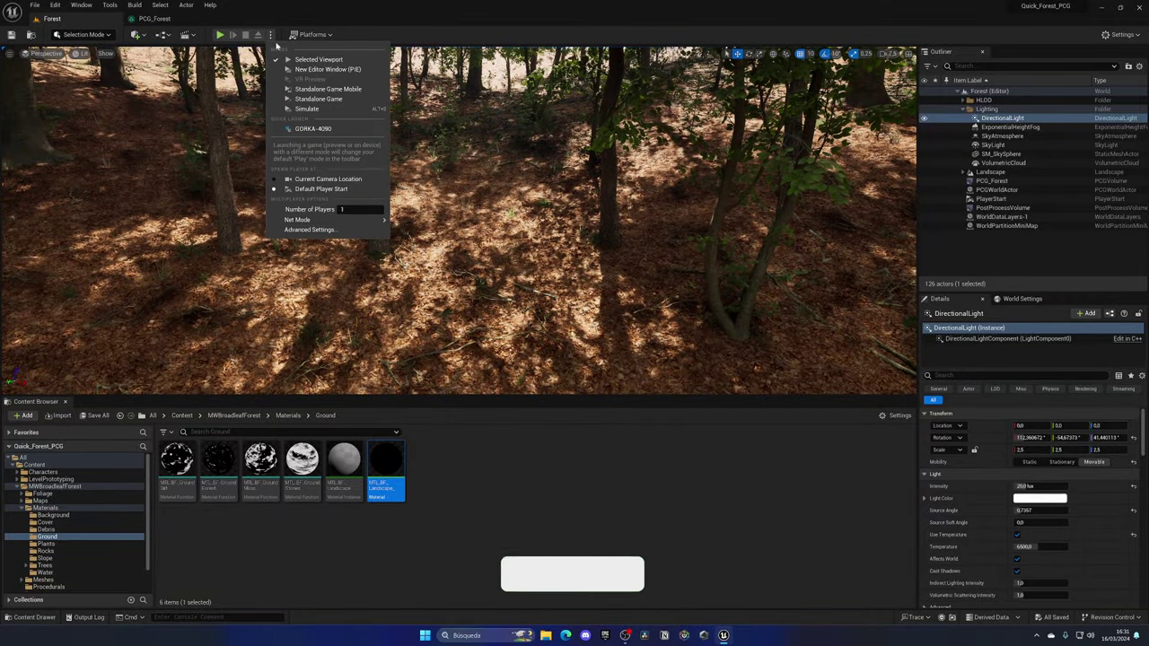
pyautogui.click(220, 35)
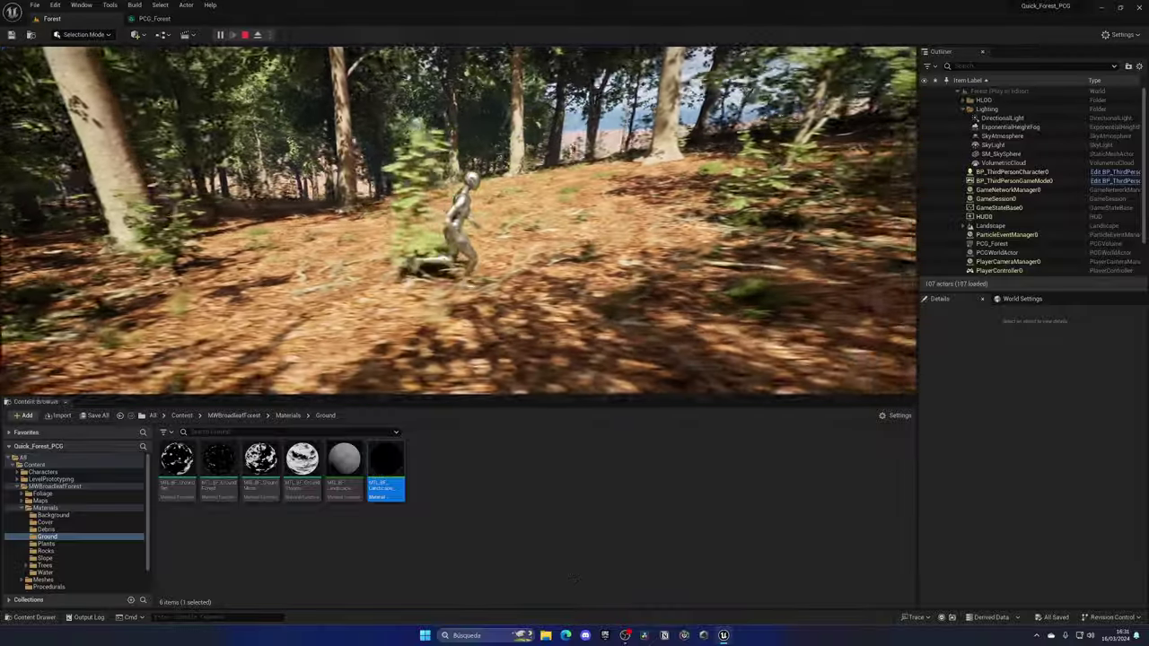
pyautogui.press('w')
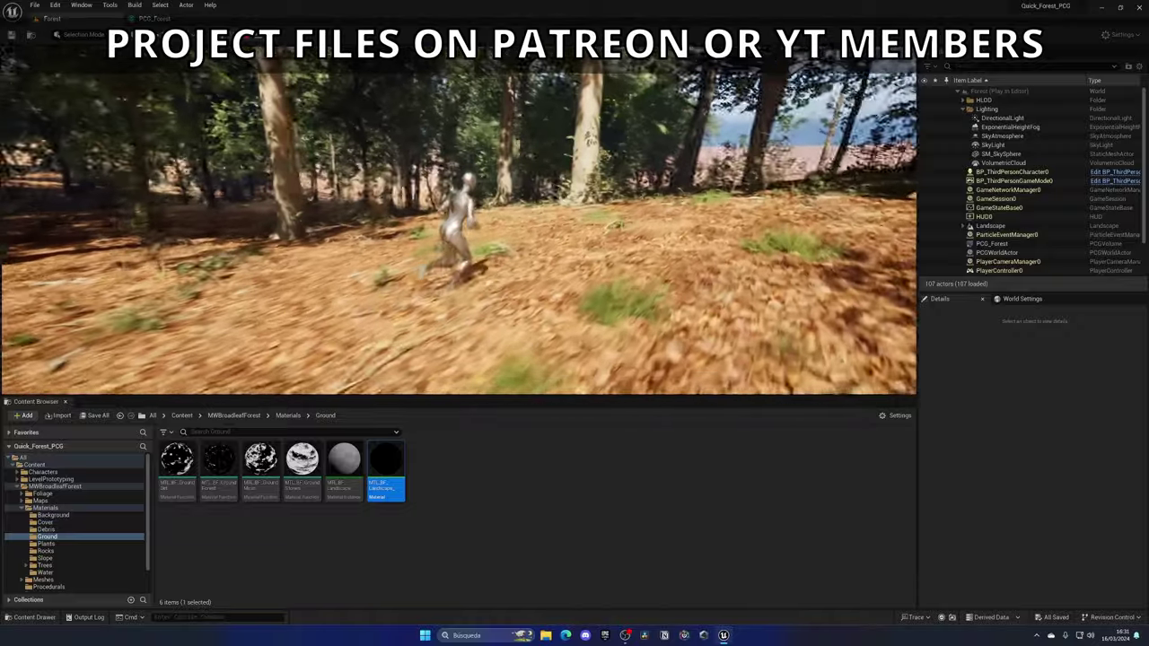
pyautogui.press('w')
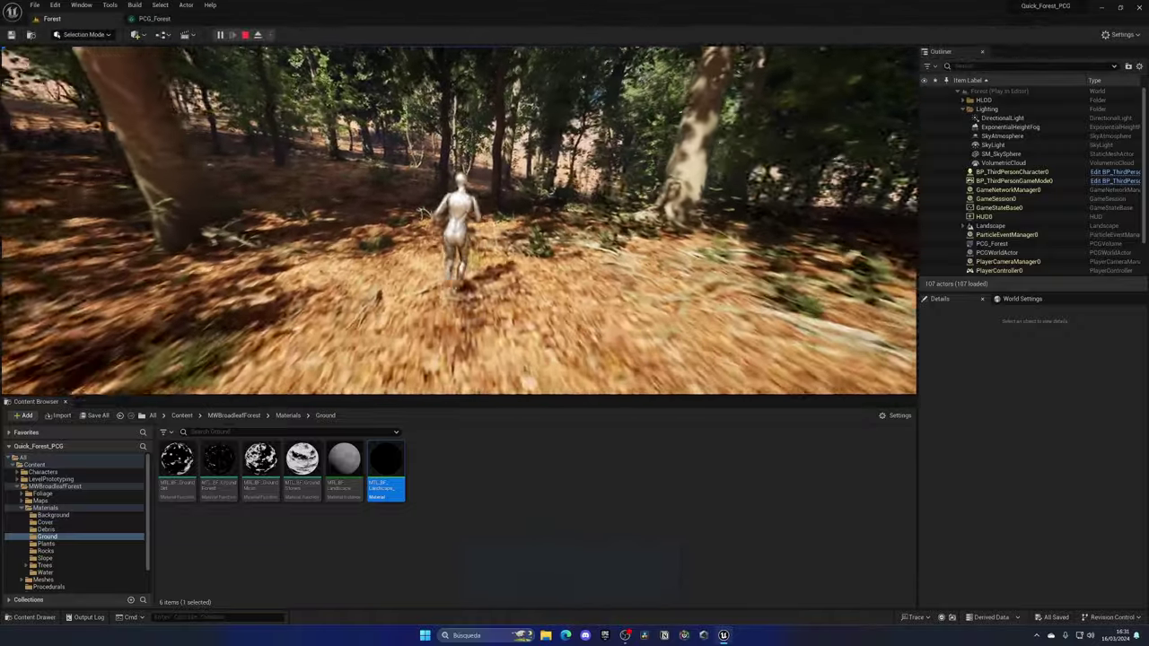
pyautogui.press('w')
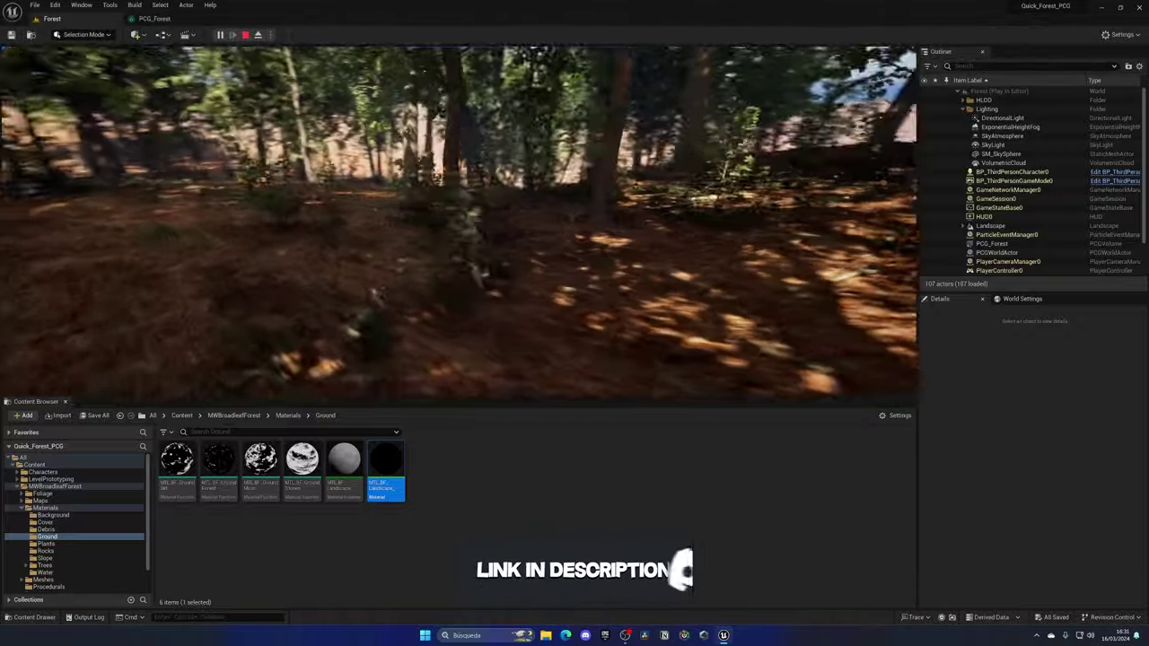
pyautogui.press('w')
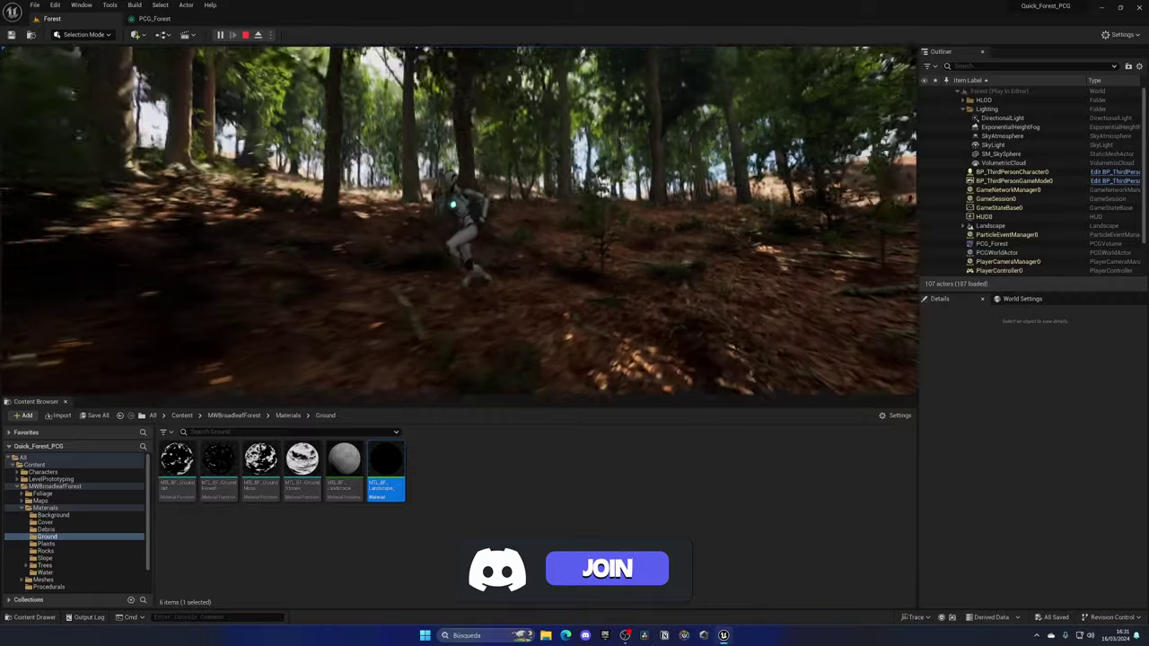
pyautogui.press('w')
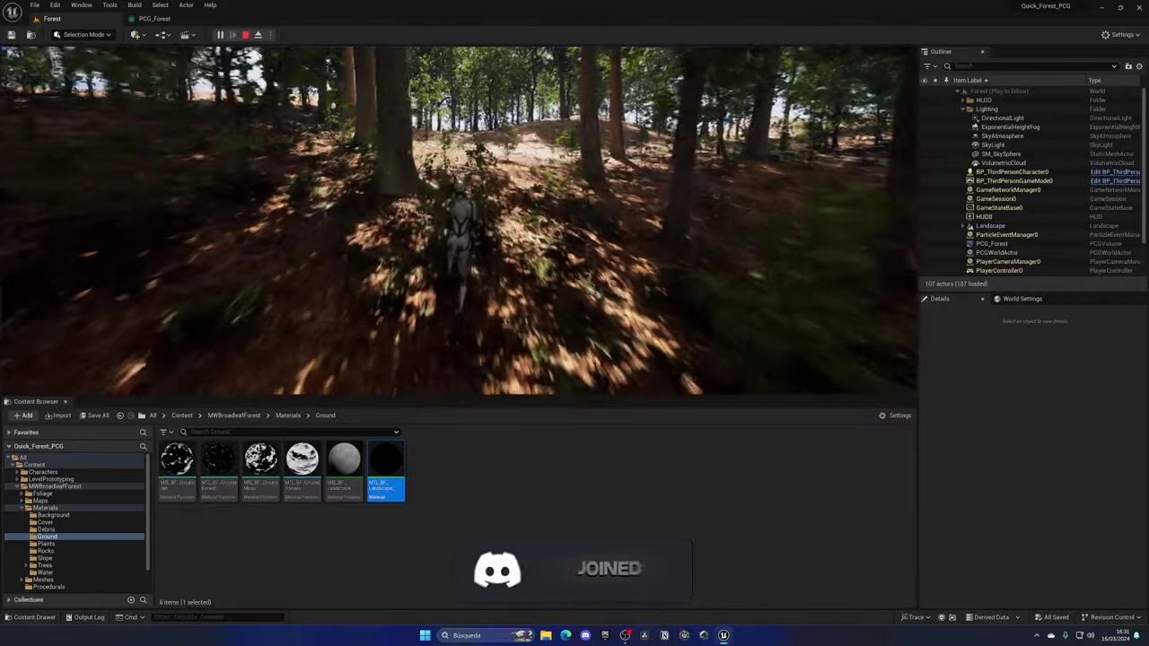
pyautogui.press('Escape')
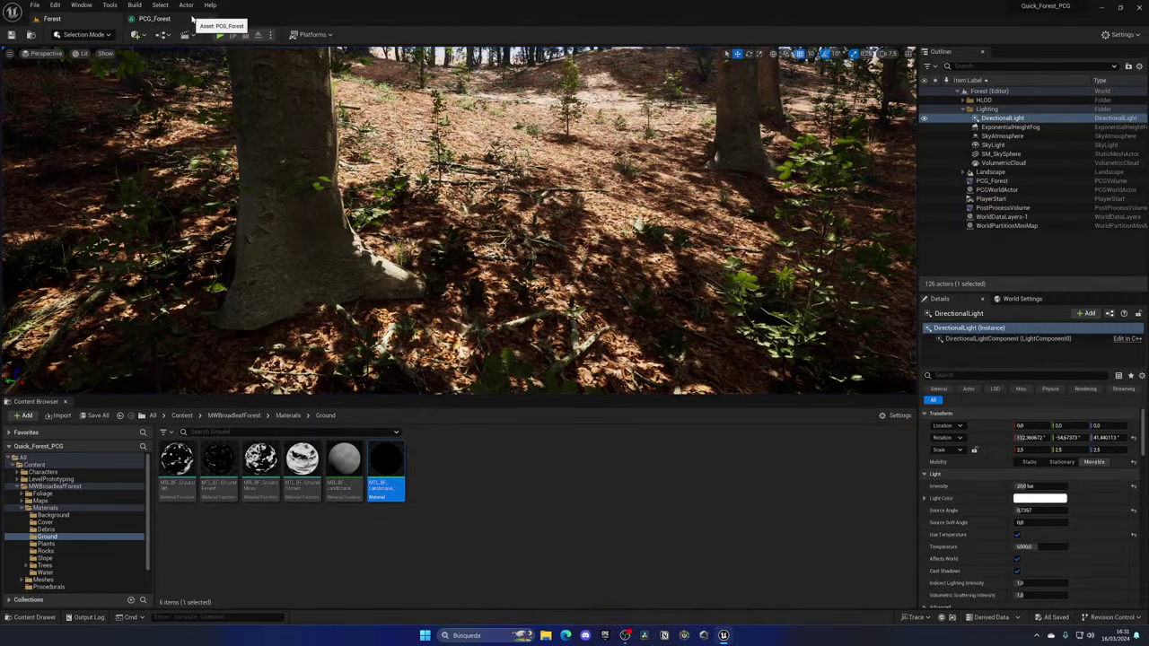
# Open the PCG_Forest graph and enclose the first Surface Sampler row in a comment titled Trees.
pyautogui.click(191, 18)
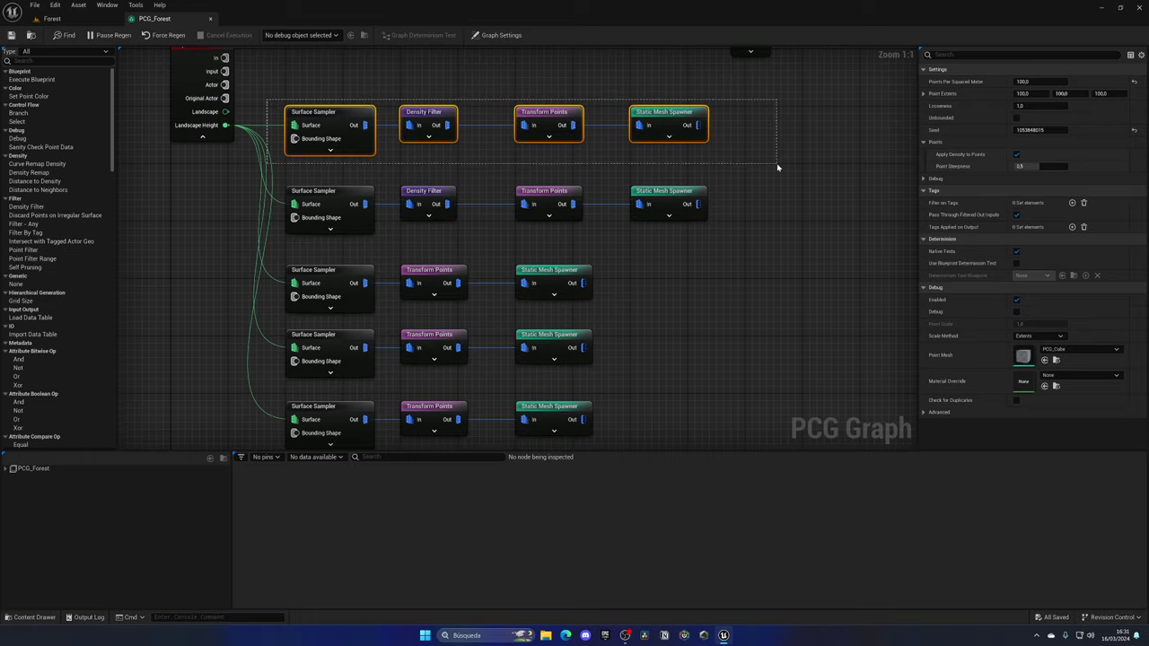
pyautogui.moveTo(777, 167); pyautogui.dragTo(727, 167)
pyautogui.press('c')
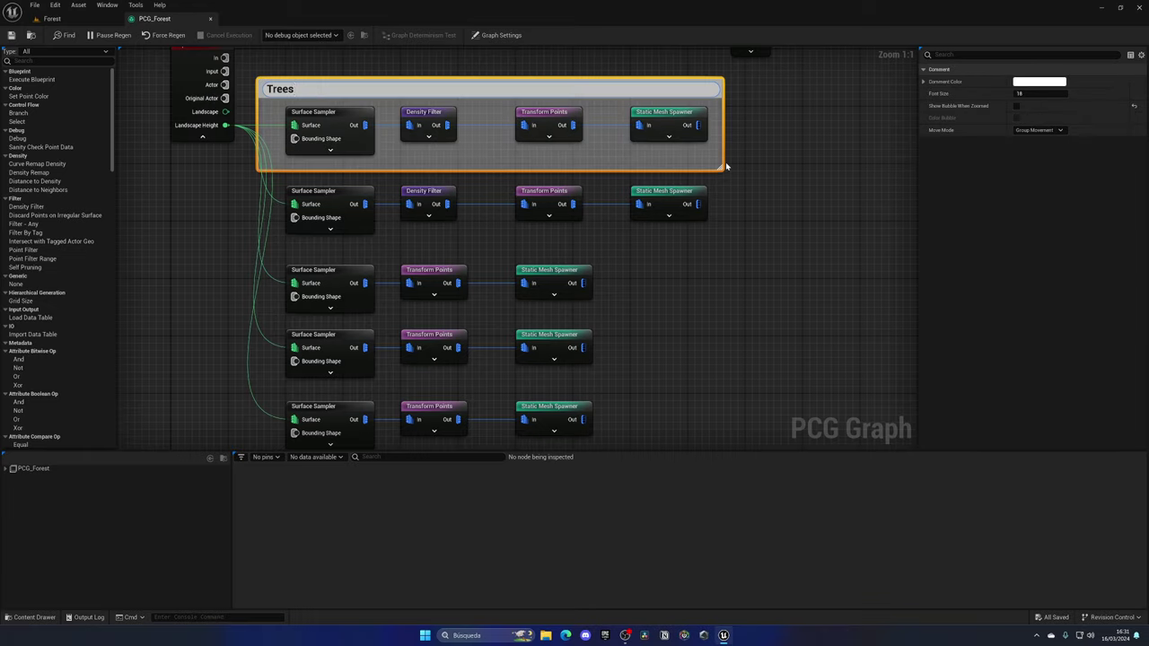
pyautogui.click(727, 167)
# Enclose the second Surface Sampler row, the one with the other Density Filter, in a comment titled Plants.
pyautogui.moveTo(753, 231); pyautogui.dragTo(754, 231)
pyautogui.write('cP')
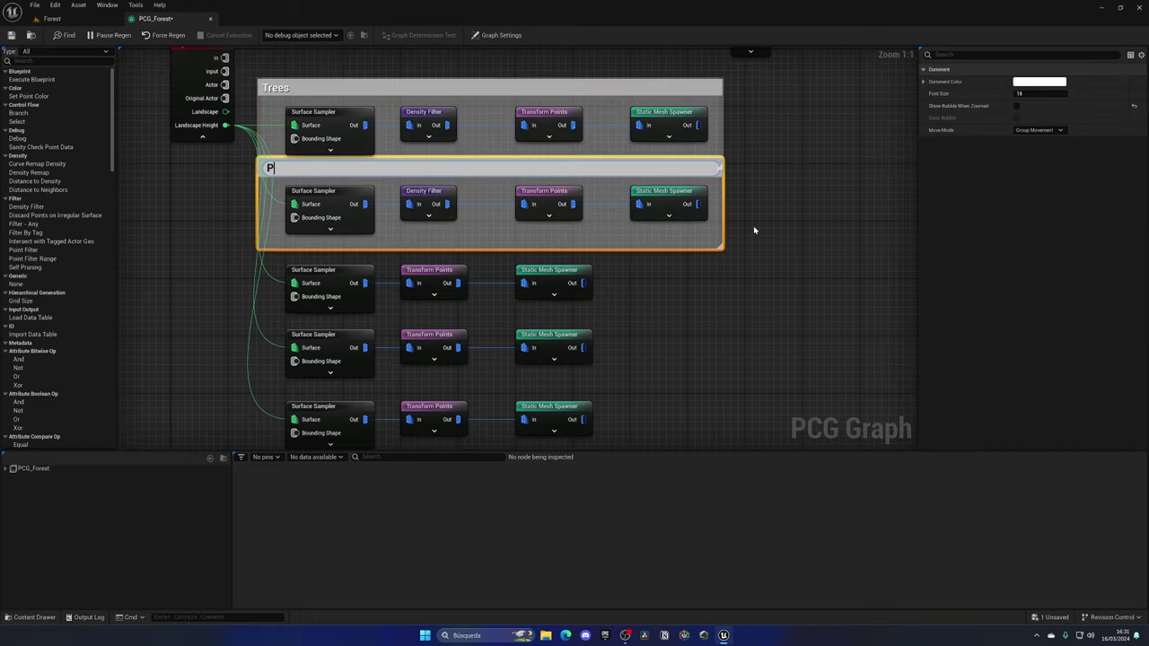
pyautogui.write('lants')
pyautogui.click(754, 230)
# Enclose the three remaining Surface Sampler rows below the Plants comment together in one labelled comment.
pyautogui.moveTo(754, 230); pyautogui.dragTo(760, 161, button='right')
pyautogui.moveTo(187, 197); pyautogui.dragTo(640, 387)
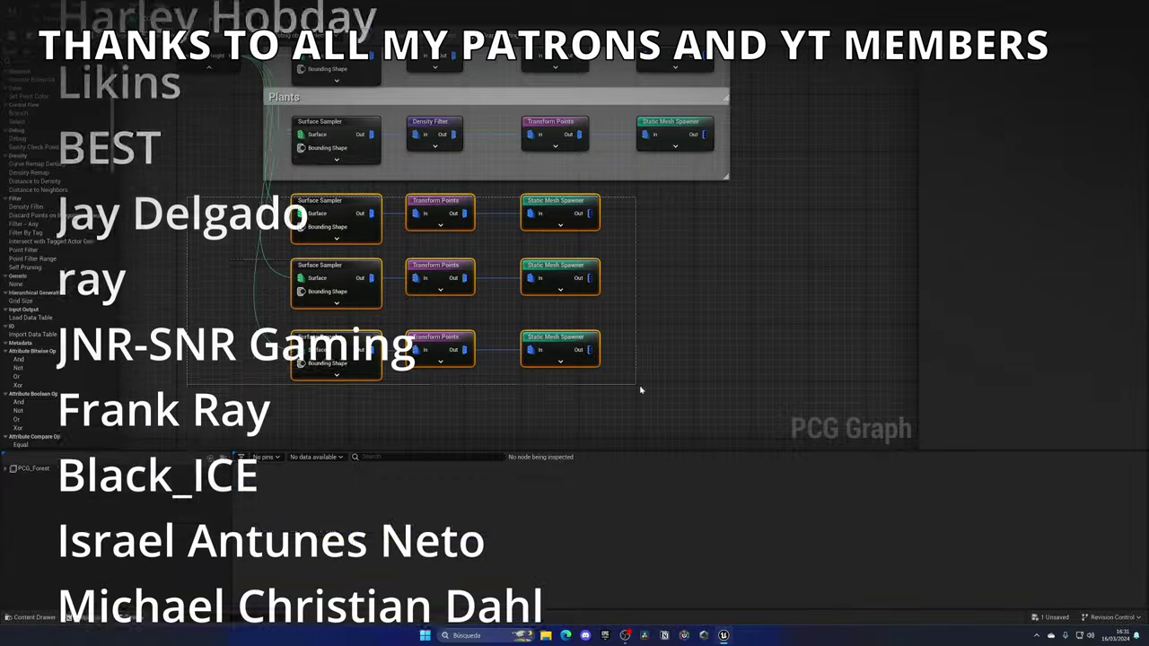
pyautogui.write('cGra')
pyautogui.click(654, 400)
pyautogui.moveTo(576, 239); pyautogui.dragTo(549, 297, button='right')
pyautogui.scroll(-2, 571, 290)
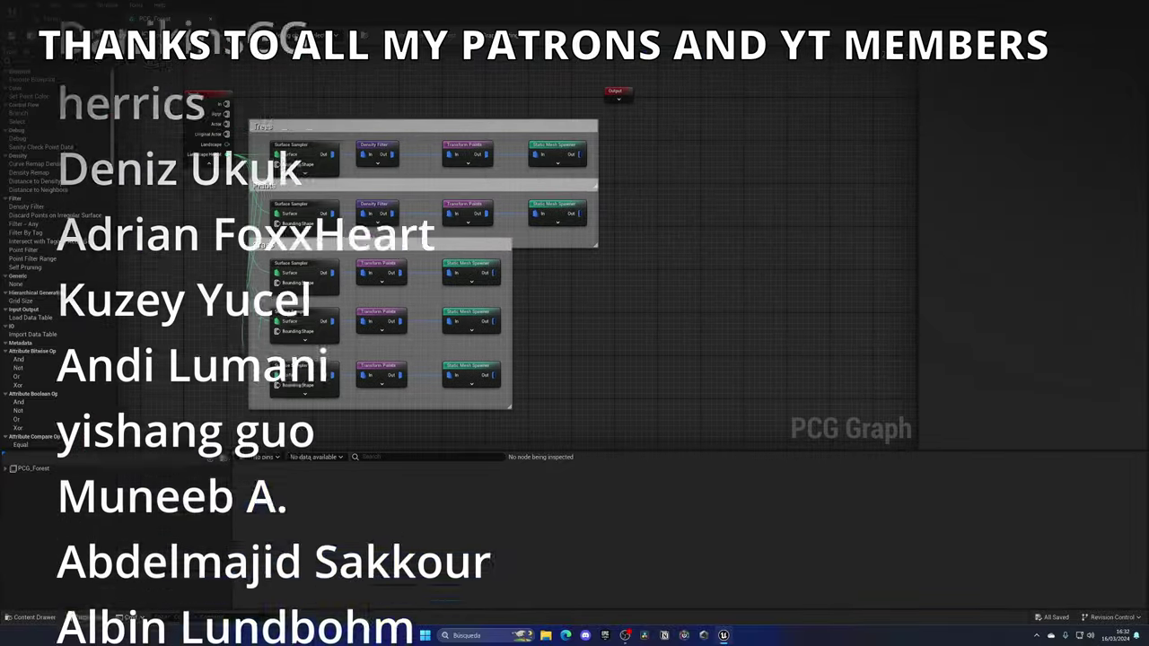